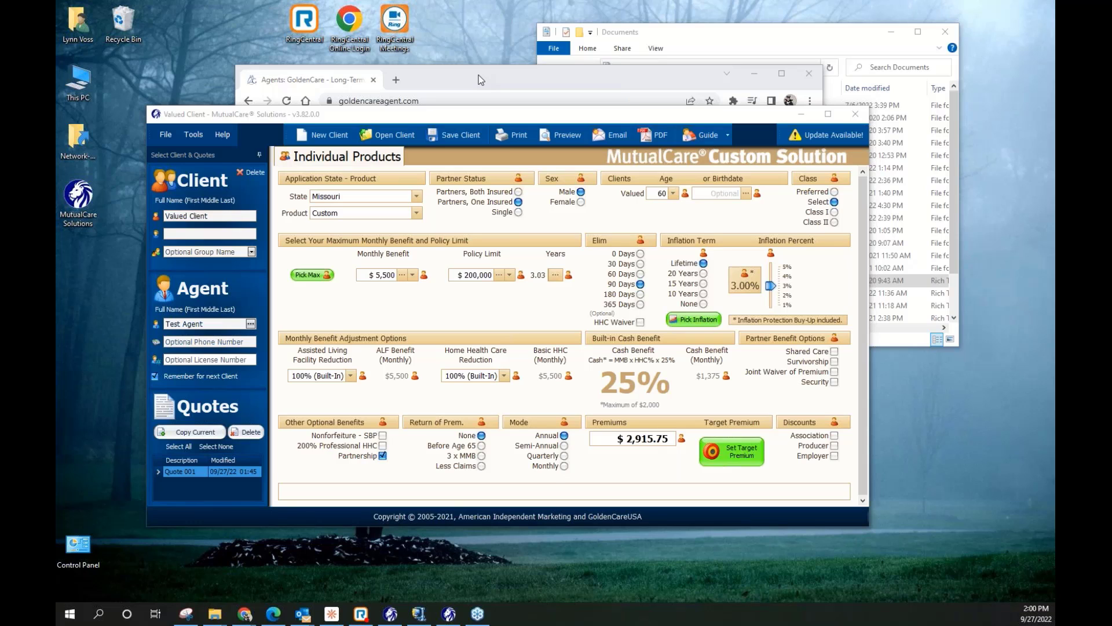
Switch to the Chrome window, maximize it and open GoldenCare's Windows software download page for Mutual of Omaha
{"action": "left_click", "coordinate": [481, 80]}
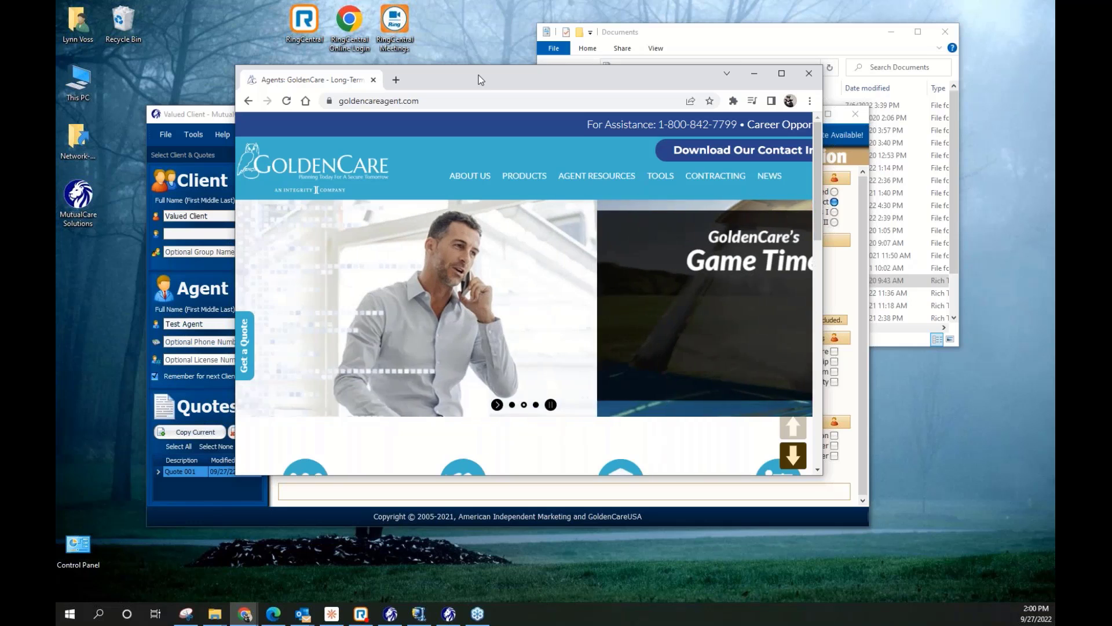
{"action": "left_click", "coordinate": [782, 73]}
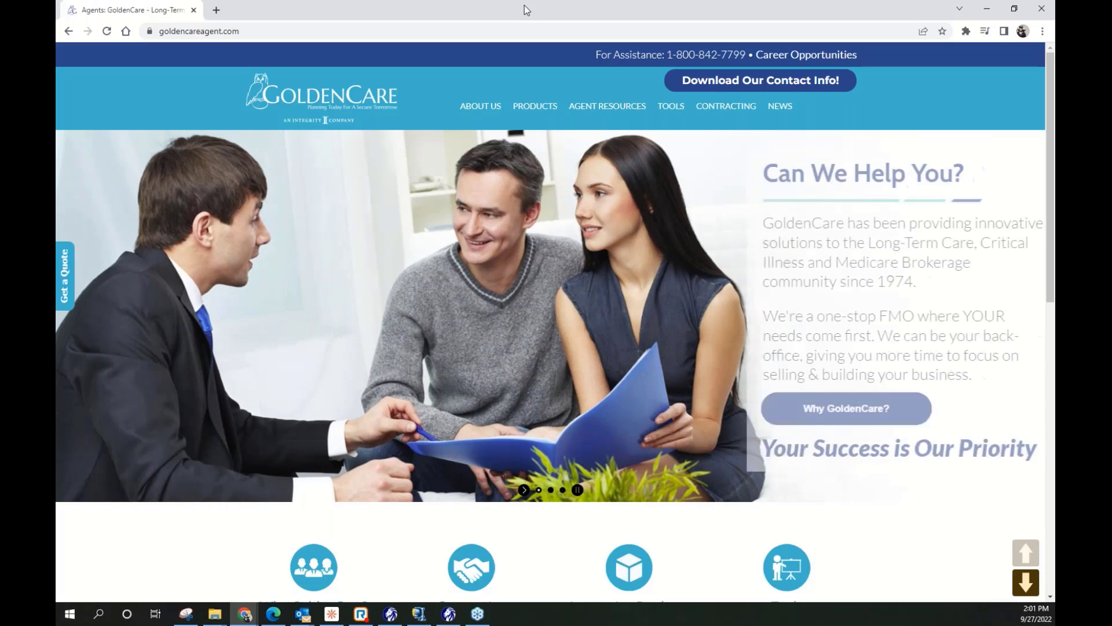
{"action": "mouse_move", "coordinate": [540, 110]}
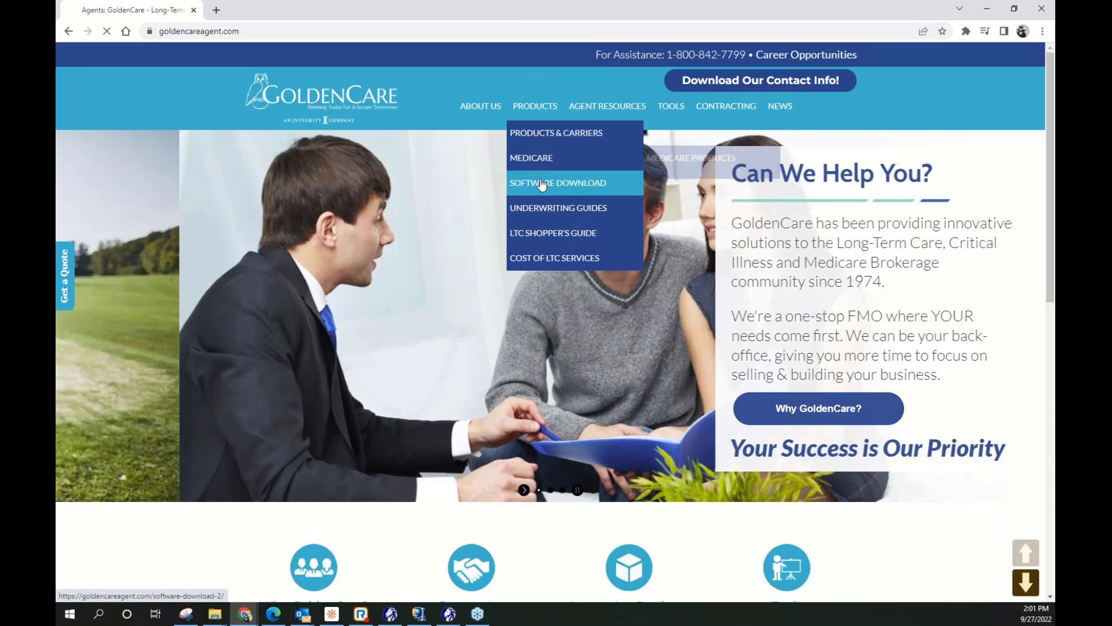
{"action": "left_click", "coordinate": [541, 184]}
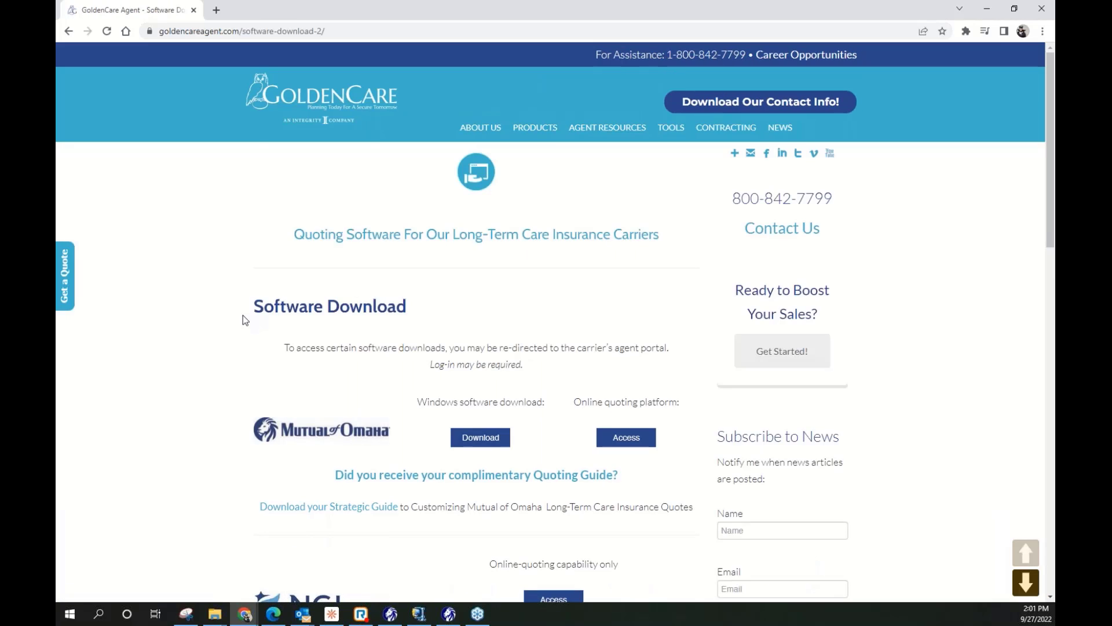
{"action": "left_click", "coordinate": [473, 439]}
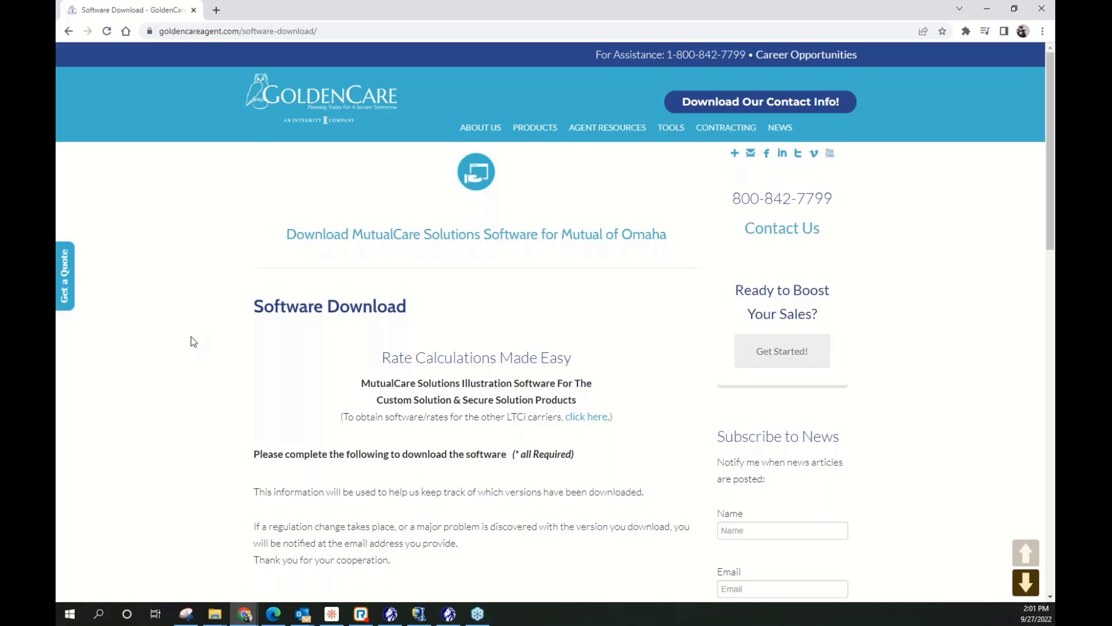
Review the software download request form, including its contact fields, state, appointment and contracting questions
{"action": "scroll", "coordinate": [193, 341], "scroll_direction": "down", "scroll_amount": 2}
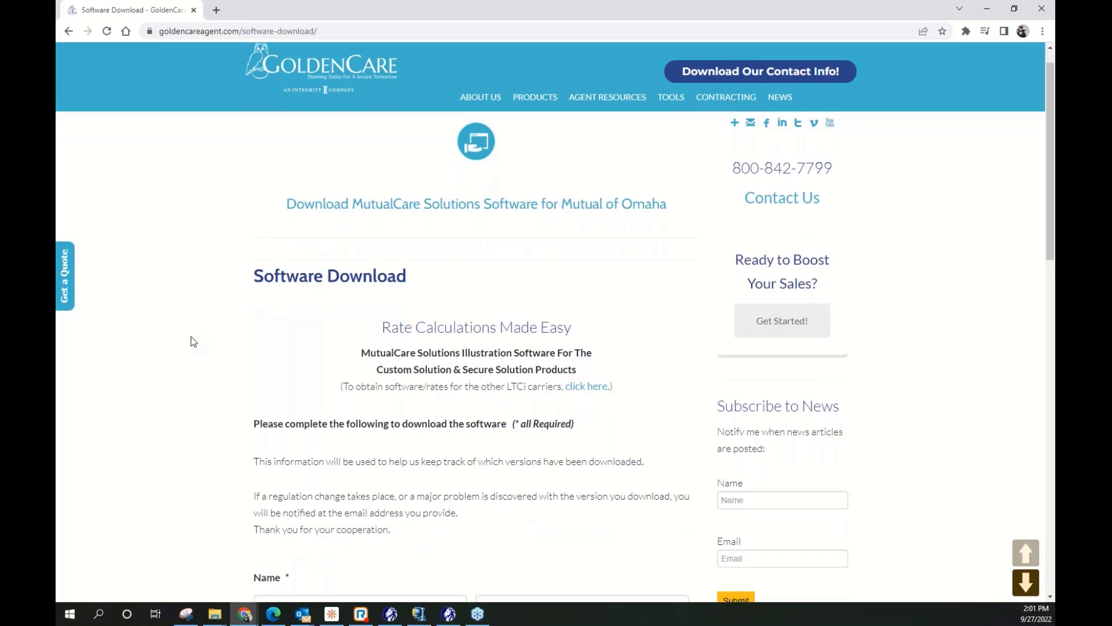
{"action": "scroll", "coordinate": [227, 305], "scroll_direction": "down", "scroll_amount": 4}
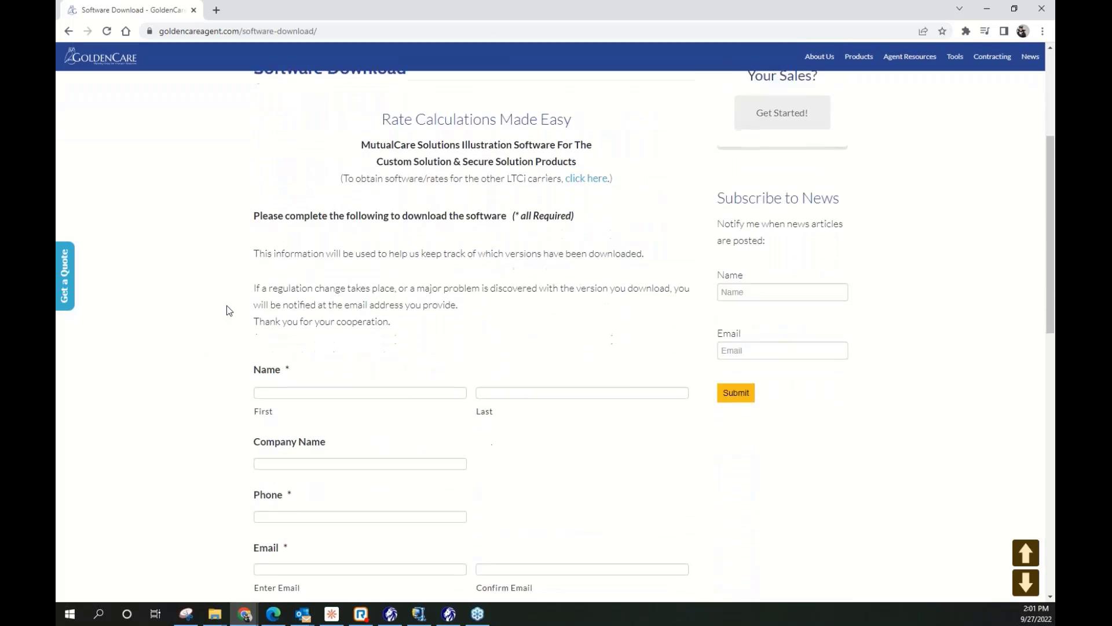
{"action": "scroll", "coordinate": [230, 281], "scroll_direction": "down", "scroll_amount": 2}
{"action": "scroll", "coordinate": [230, 282], "scroll_direction": "down", "scroll_amount": 2}
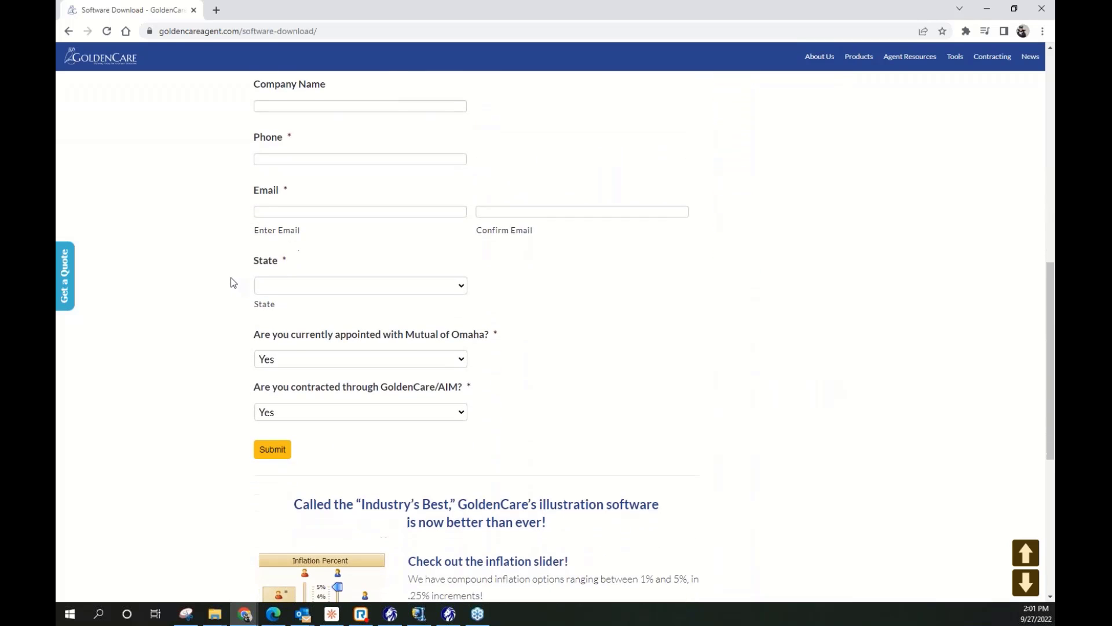
{"action": "scroll", "coordinate": [230, 282], "scroll_direction": "up", "scroll_amount": 7}
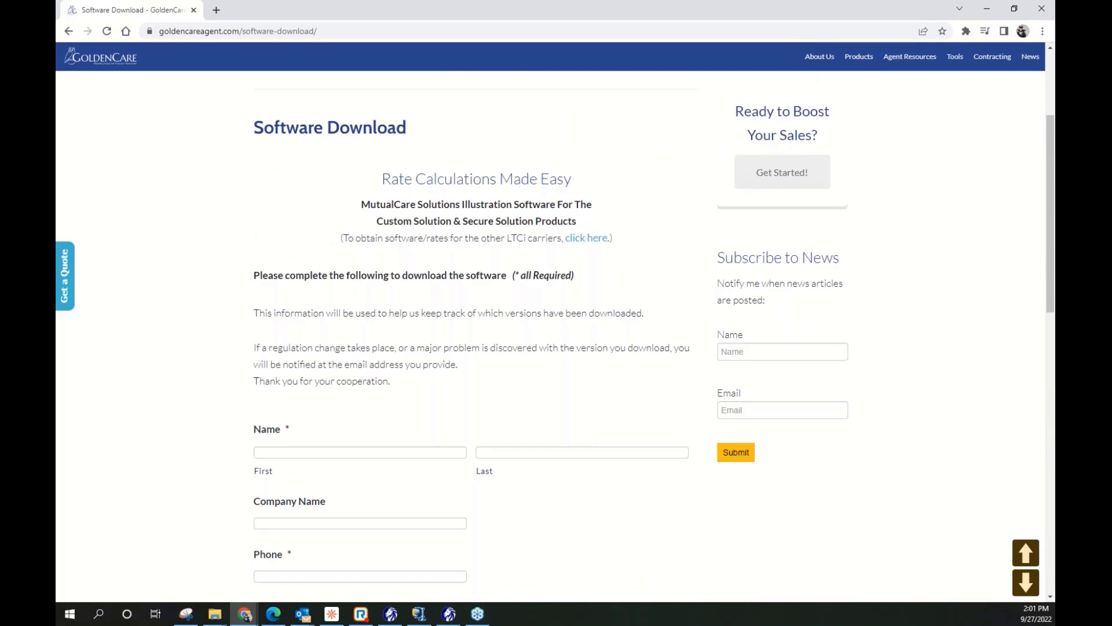
{"action": "scroll", "coordinate": [555, 322], "scroll_direction": "up", "scroll_amount": 3}
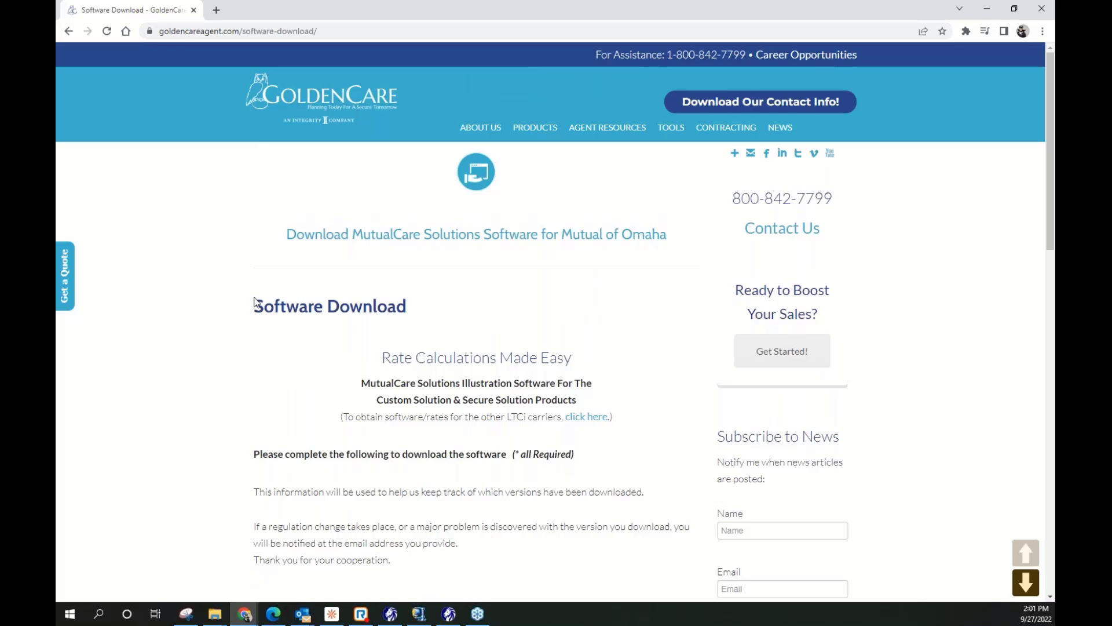
Open mutualltcquote.com in a new browser tab and look over its illustration software download form
{"action": "left_click", "coordinate": [216, 10]}
{"action": "type", "text": "mutuallt"}
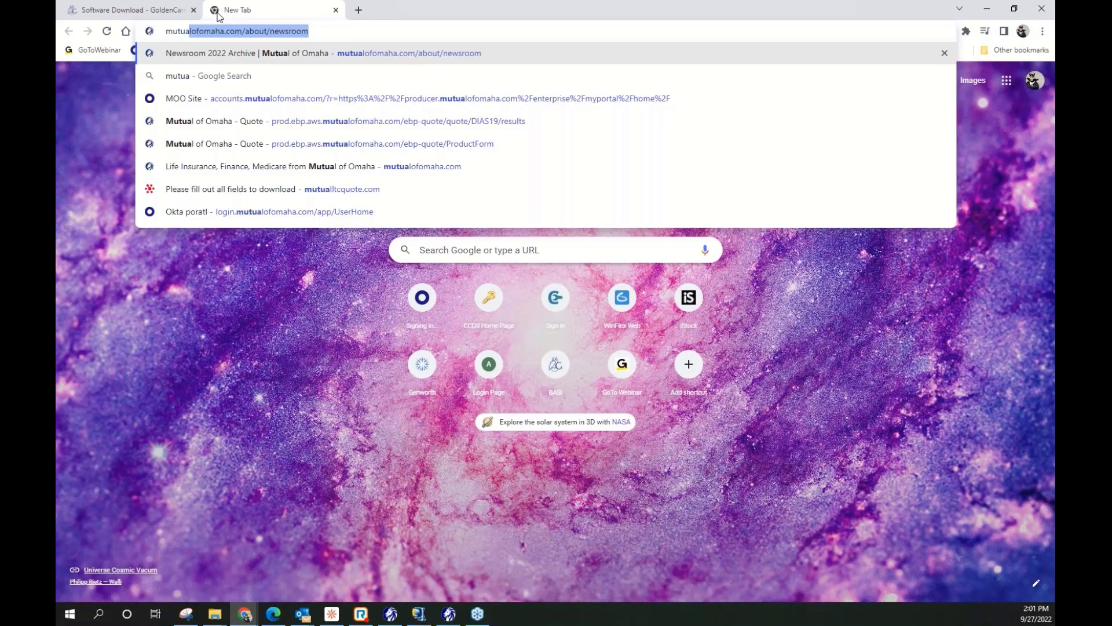
{"action": "type", "text": "c"}
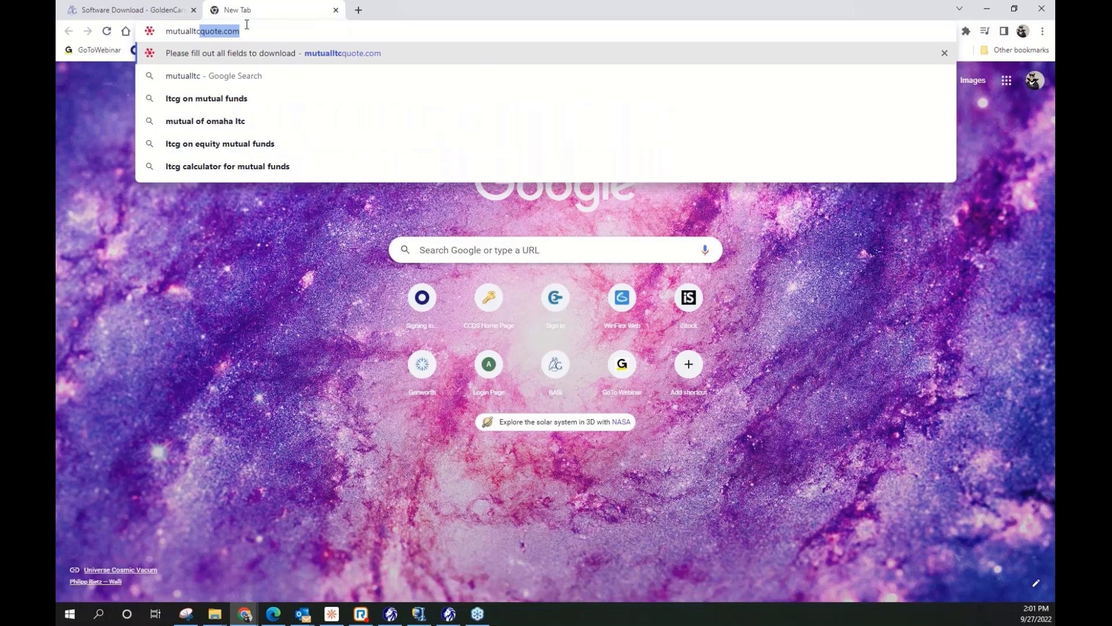
{"action": "left_click", "coordinate": [315, 53]}
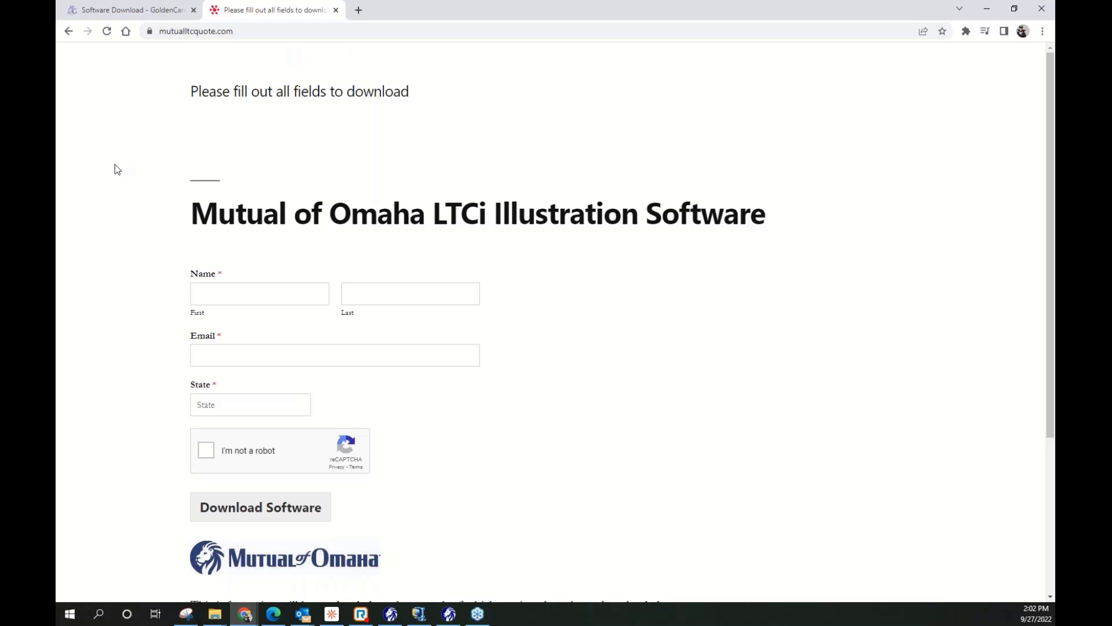
{"action": "scroll", "coordinate": [173, 261], "scroll_direction": "down", "scroll_amount": 1}
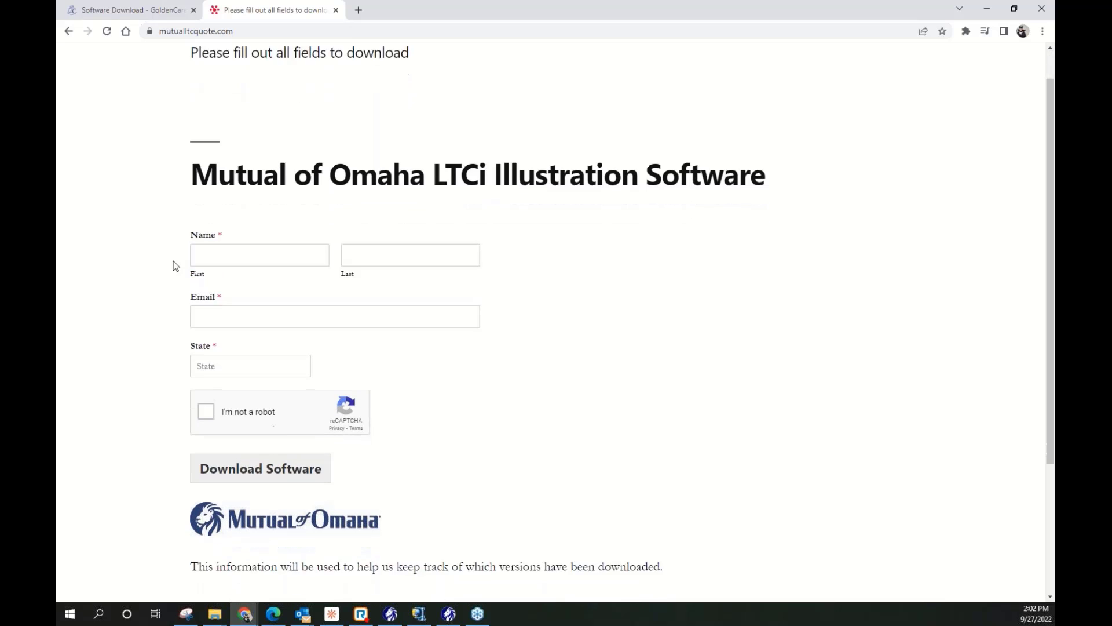
{"action": "scroll", "coordinate": [173, 268], "scroll_direction": "down", "scroll_amount": 2}
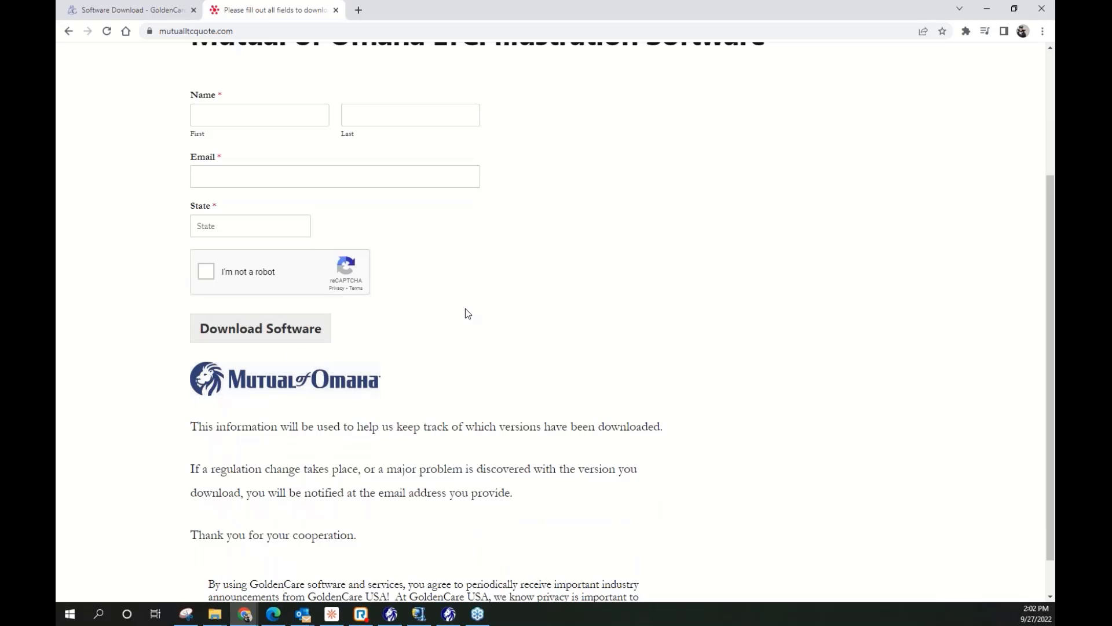
{"action": "scroll", "coordinate": [570, 243], "scroll_direction": "up", "scroll_amount": 3}
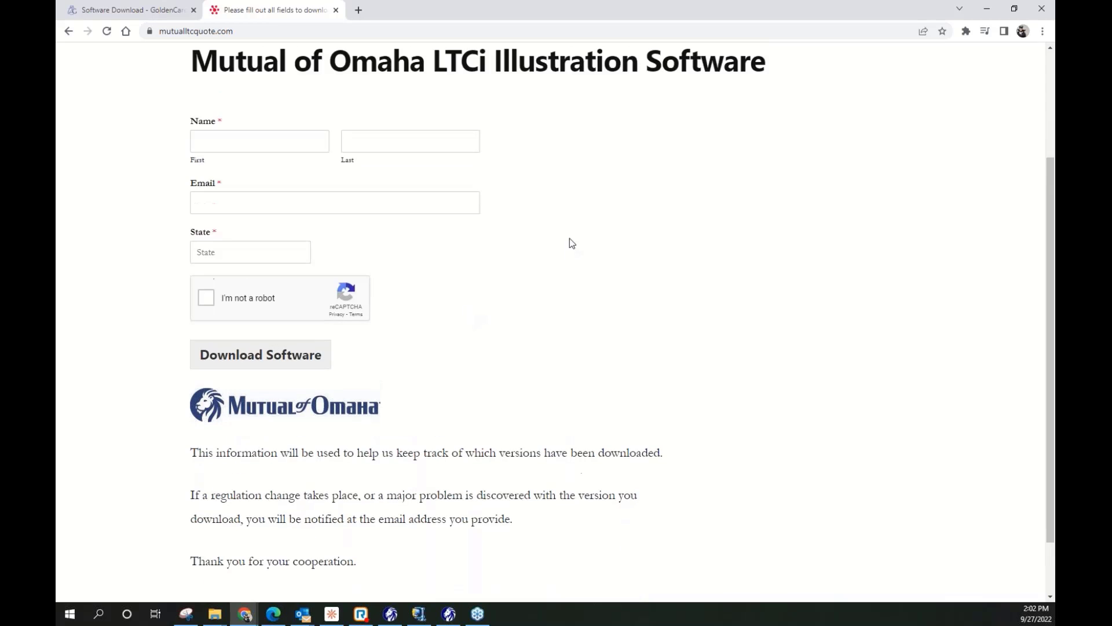
Restore the browser to a smaller window, switch to MutualCare Solutions and close the outdated v3.82.0.0 window in favour of v3.84.0.0
{"action": "left_click", "coordinate": [1014, 8]}
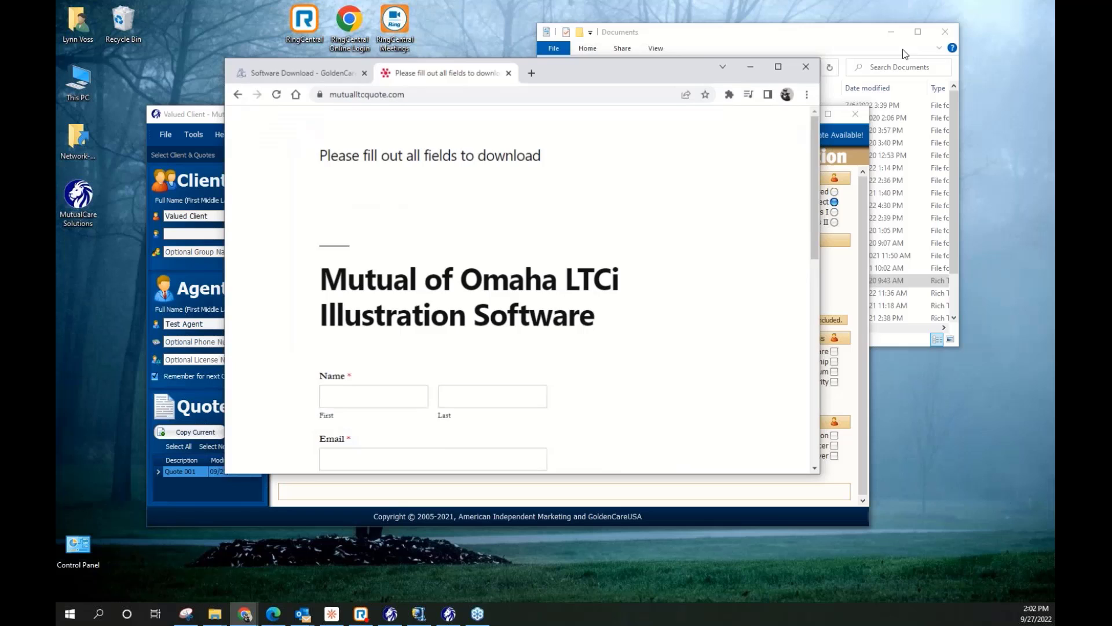
{"action": "left_click", "coordinate": [81, 210]}
{"action": "mouse_move", "coordinate": [79, 207]}
{"action": "left_mouse_down"}
{"action": "mouse_move", "coordinate": [79, 240]}
{"action": "mouse_move", "coordinate": [80, 211]}
{"action": "left_mouse_up"}
{"action": "left_click", "coordinate": [86, 283]}
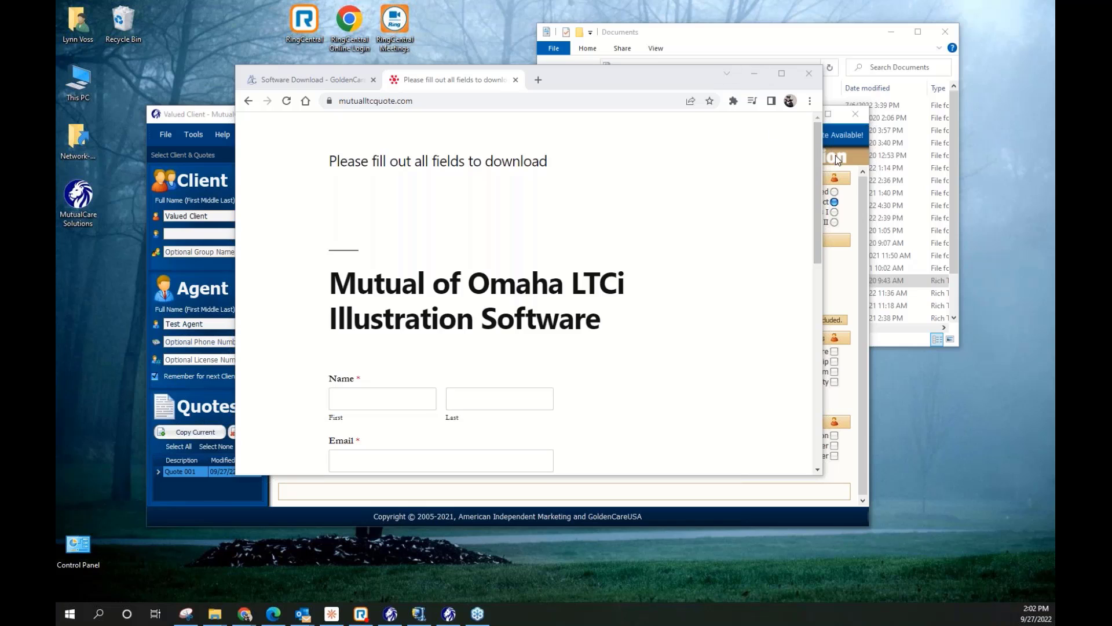
{"action": "left_click", "coordinate": [868, 219]}
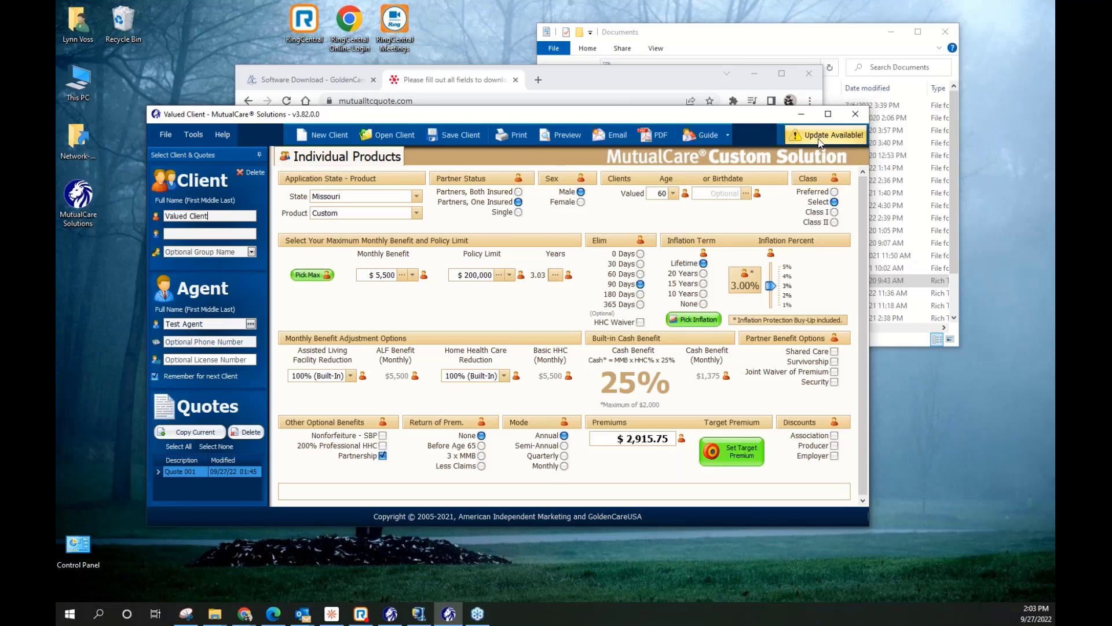
{"action": "left_click", "coordinate": [855, 114]}
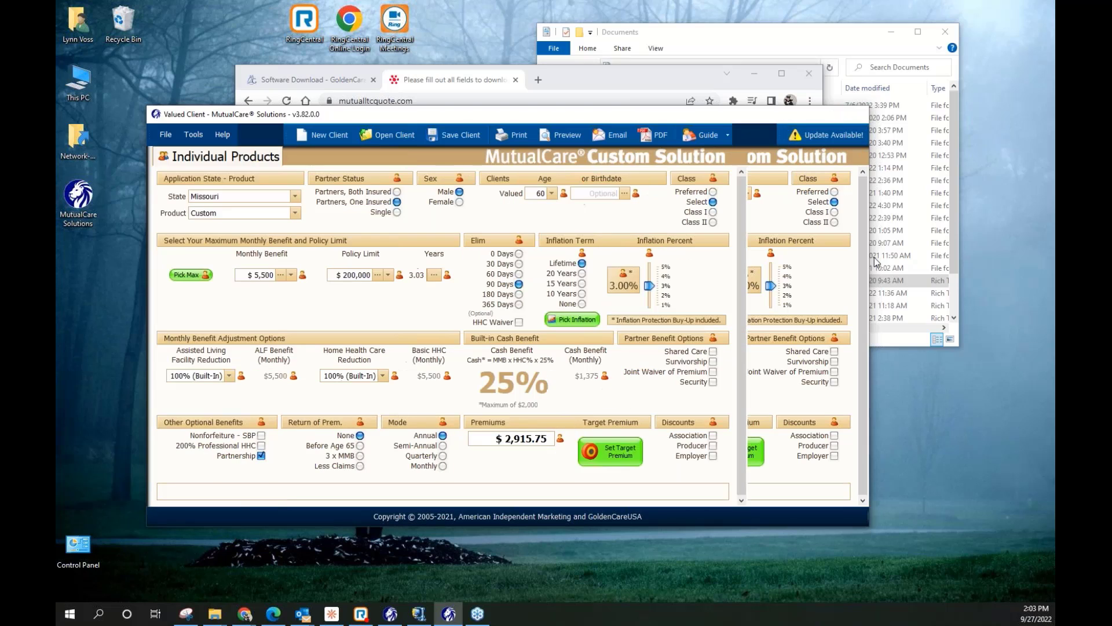
{"action": "left_click", "coordinate": [371, 486]}
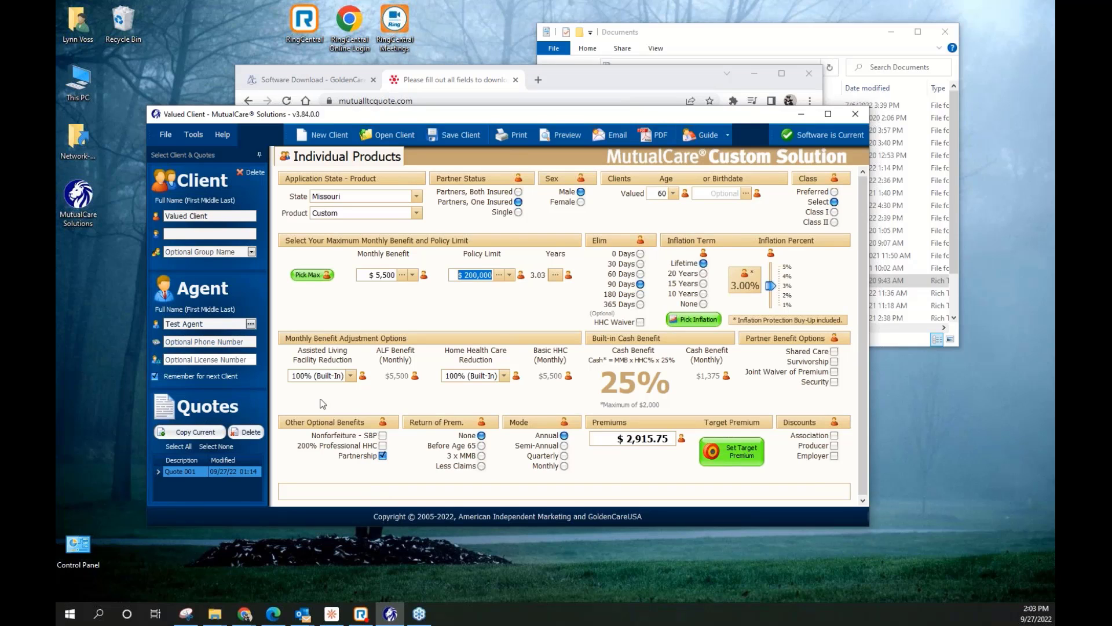
{"action": "left_click_drag", "start_coordinate": [293, 113], "coordinate": [326, 115]}
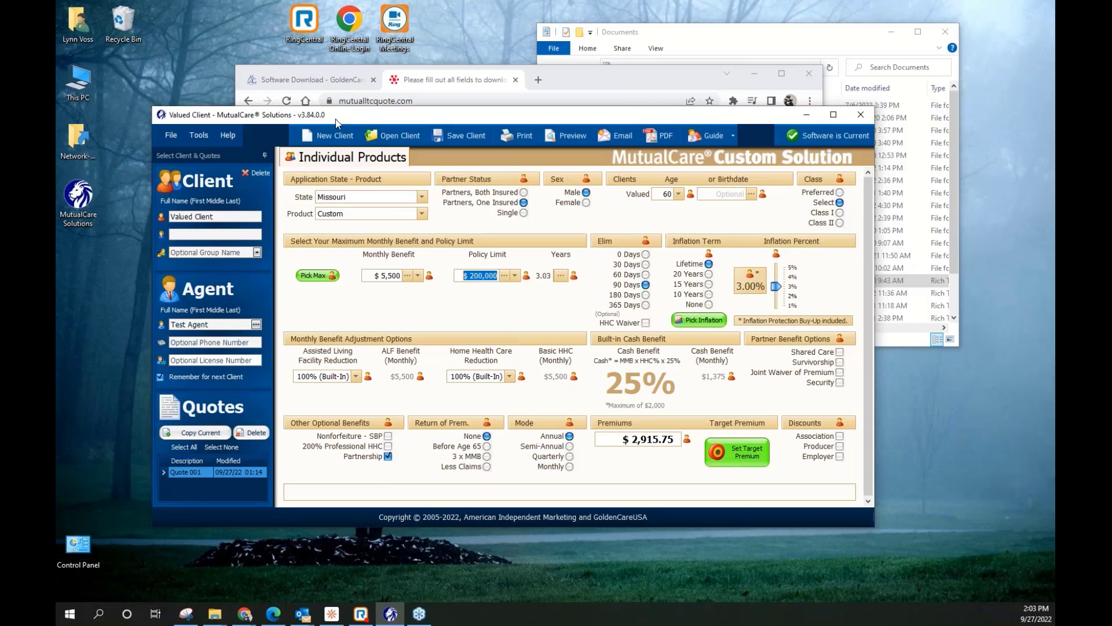
Auto-hide the Select Client & Quotes pane, reveal it from its side strip and dock it again
{"action": "left_click", "coordinate": [264, 158]}
{"action": "mouse_move", "coordinate": [155, 172]}
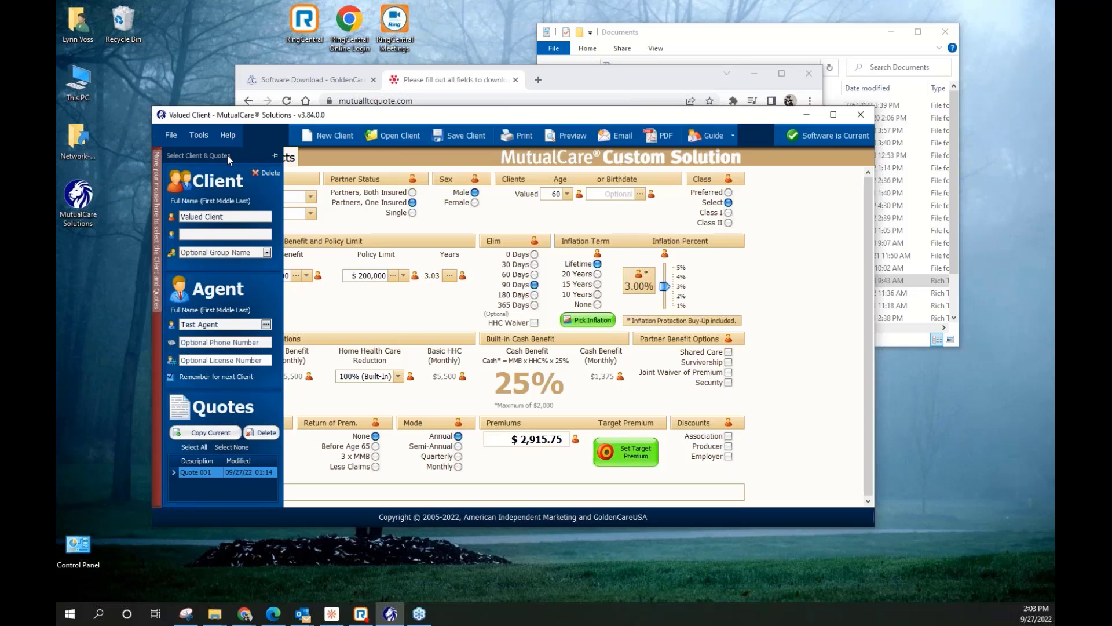
{"action": "left_click", "coordinate": [275, 155]}
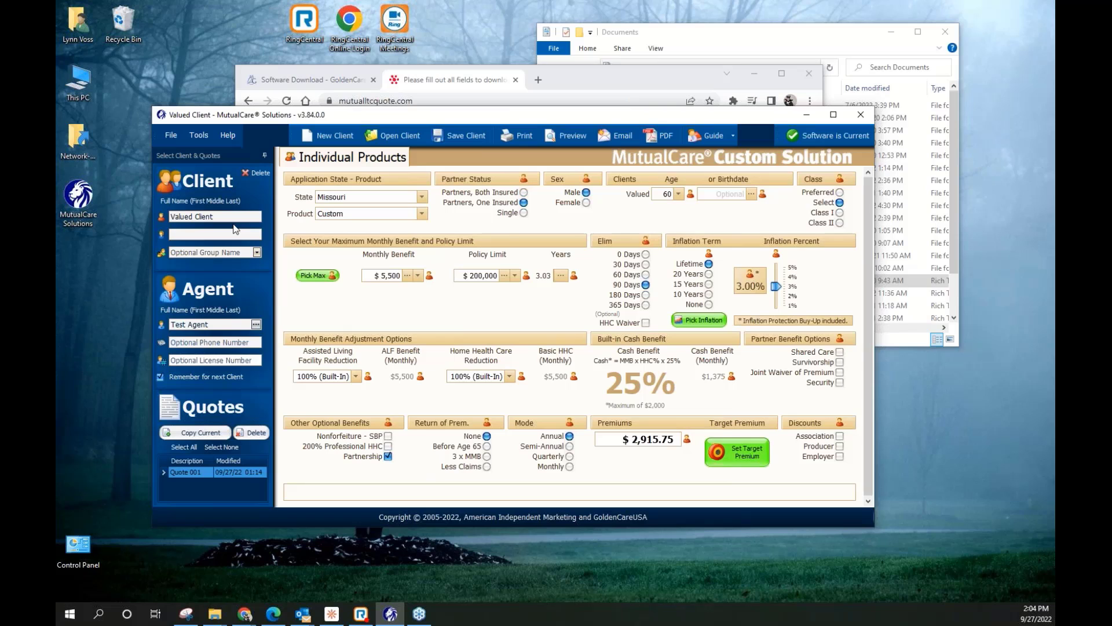
{"action": "left_click", "coordinate": [264, 157]}
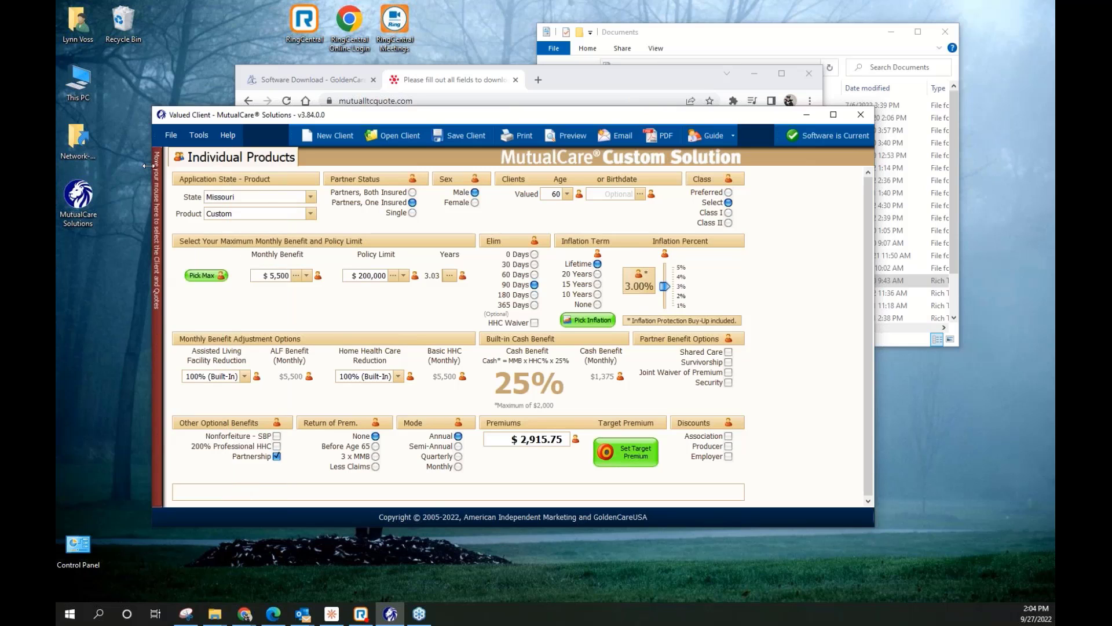
{"action": "mouse_move", "coordinate": [161, 167]}
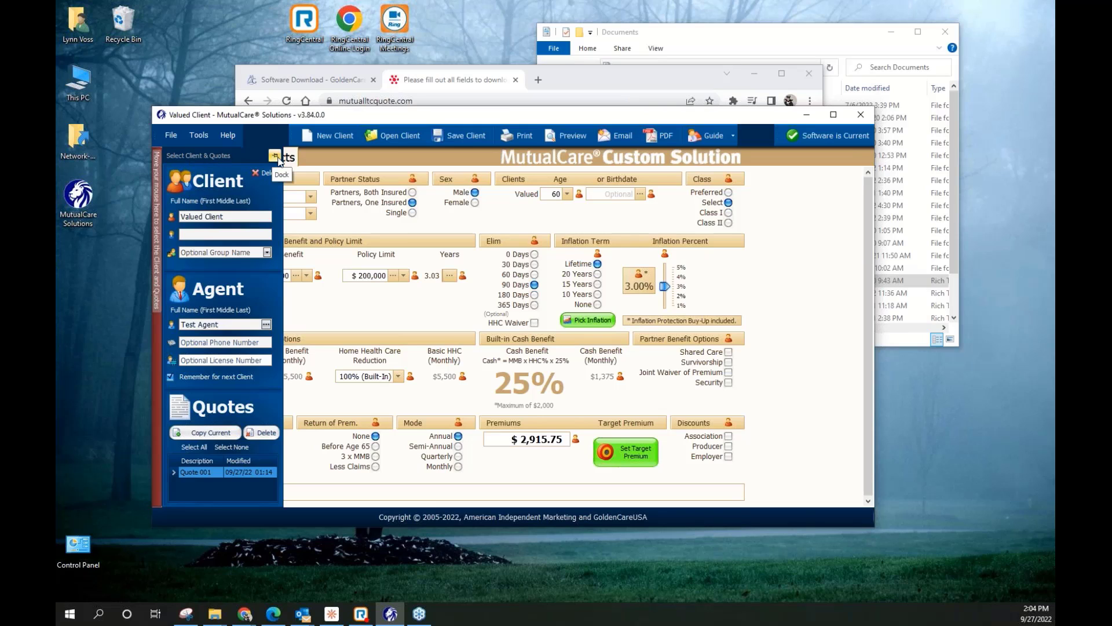
{"action": "left_click", "coordinate": [275, 156]}
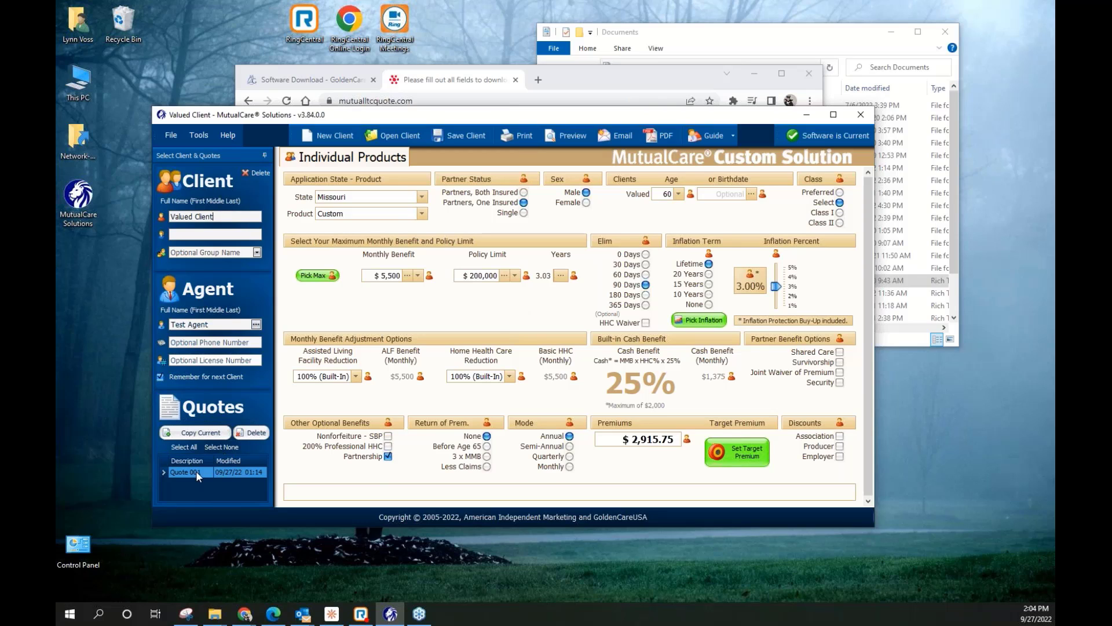
Copy Quote 001 within the client's quotes, compare it with the copy and leave the copy selected
{"action": "left_click", "coordinate": [201, 434]}
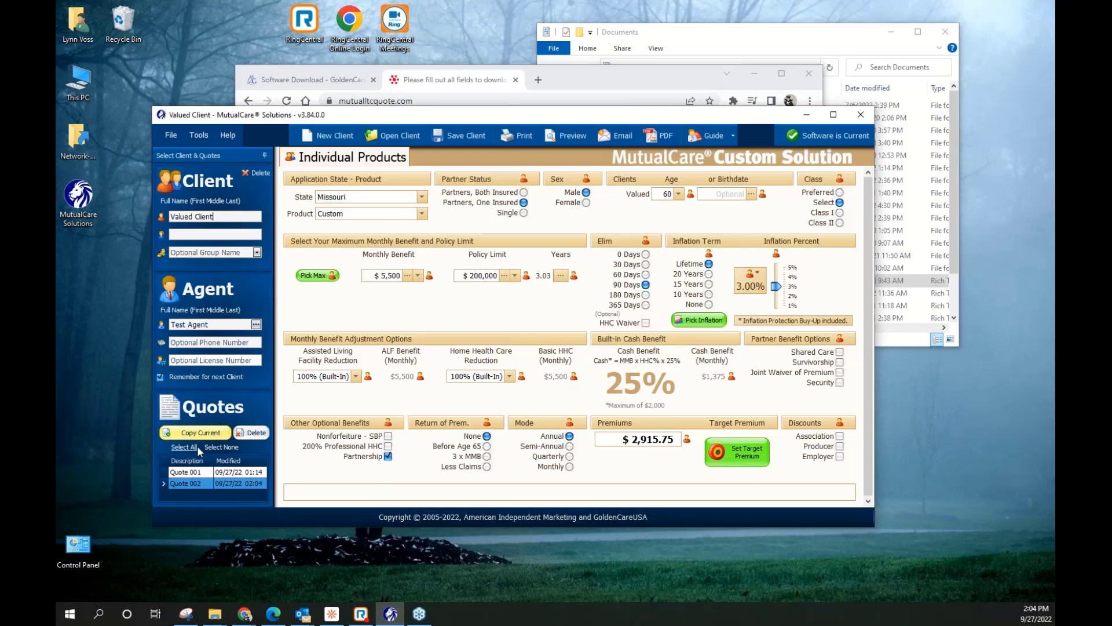
{"action": "left_click", "coordinate": [226, 473]}
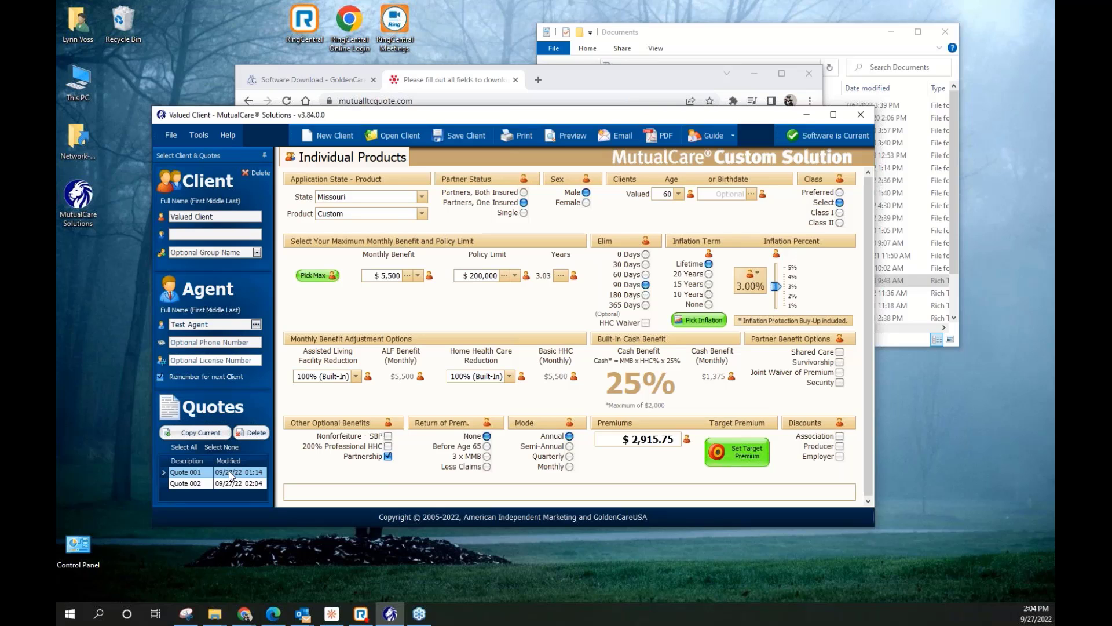
{"action": "left_click", "coordinate": [234, 483]}
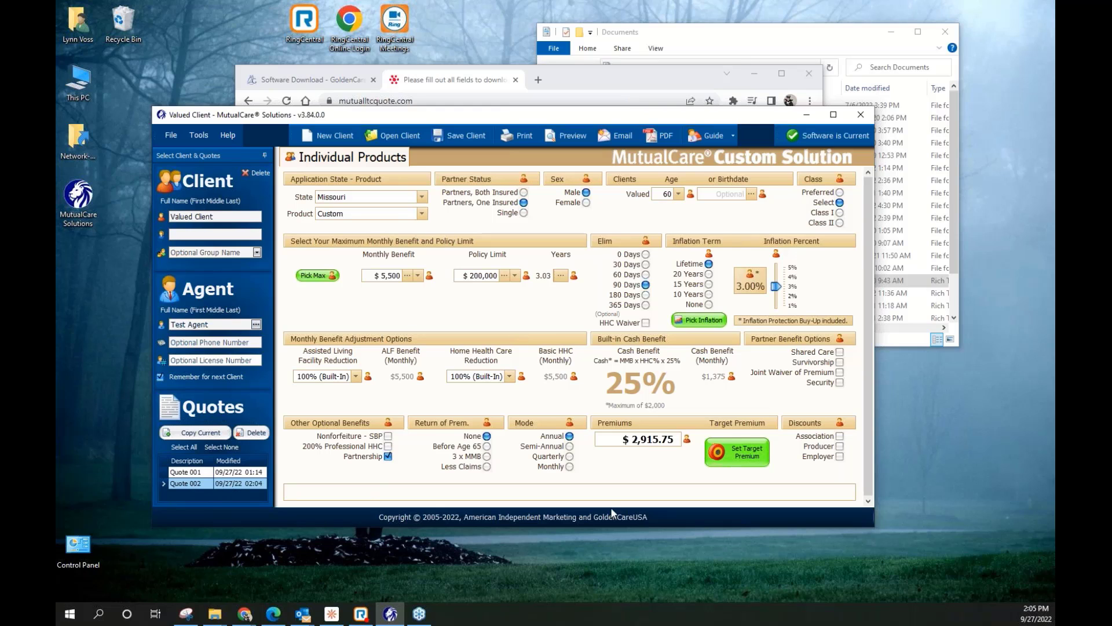
Set the copied quote's policy limit to $270,000 and its inflation percent to 2%
{"action": "left_click", "coordinate": [515, 276]}
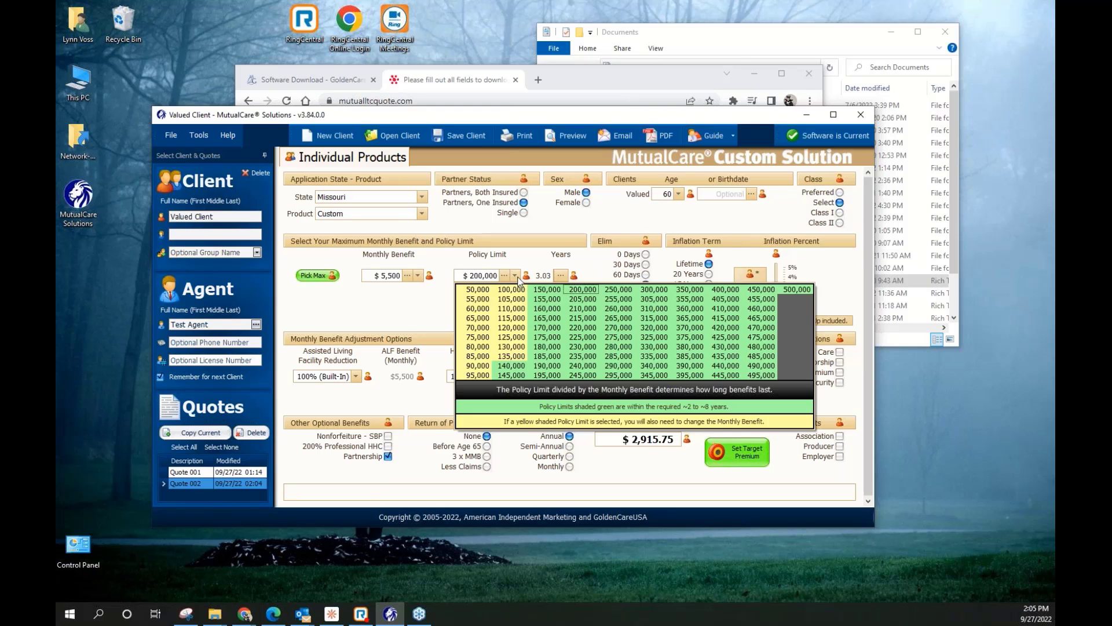
{"action": "left_click", "coordinate": [615, 328]}
{"action": "left_click", "coordinate": [776, 296]}
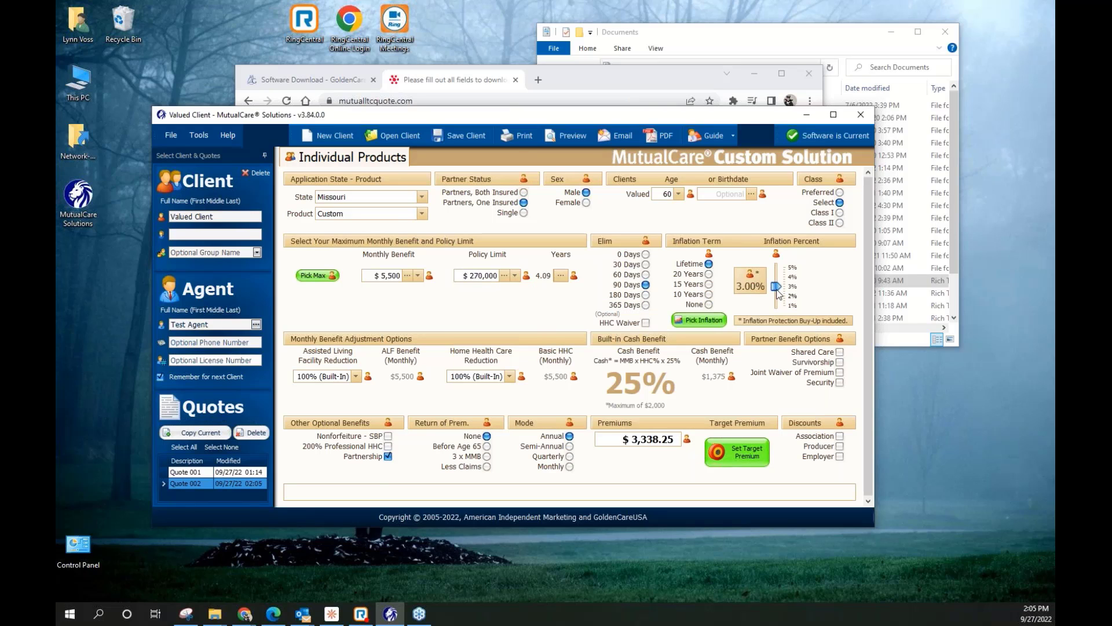
Remove the Partnership option, set the assisted living facility reduction to 75% and highlight the premium amount
{"action": "left_click", "coordinate": [388, 456]}
{"action": "left_click", "coordinate": [357, 383]}
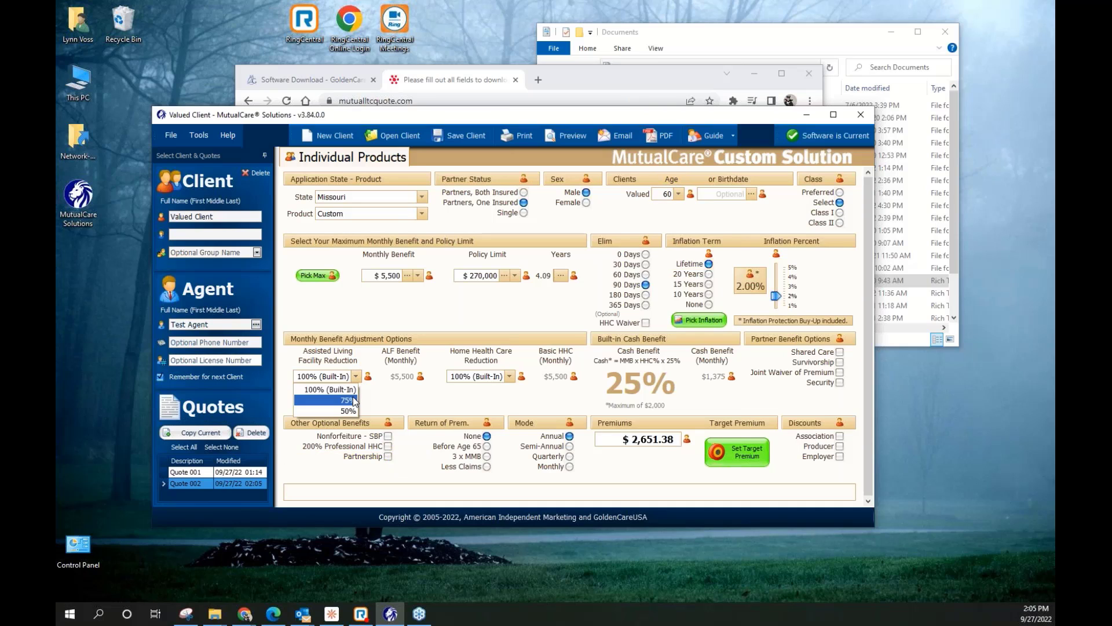
{"action": "left_click", "coordinate": [324, 398]}
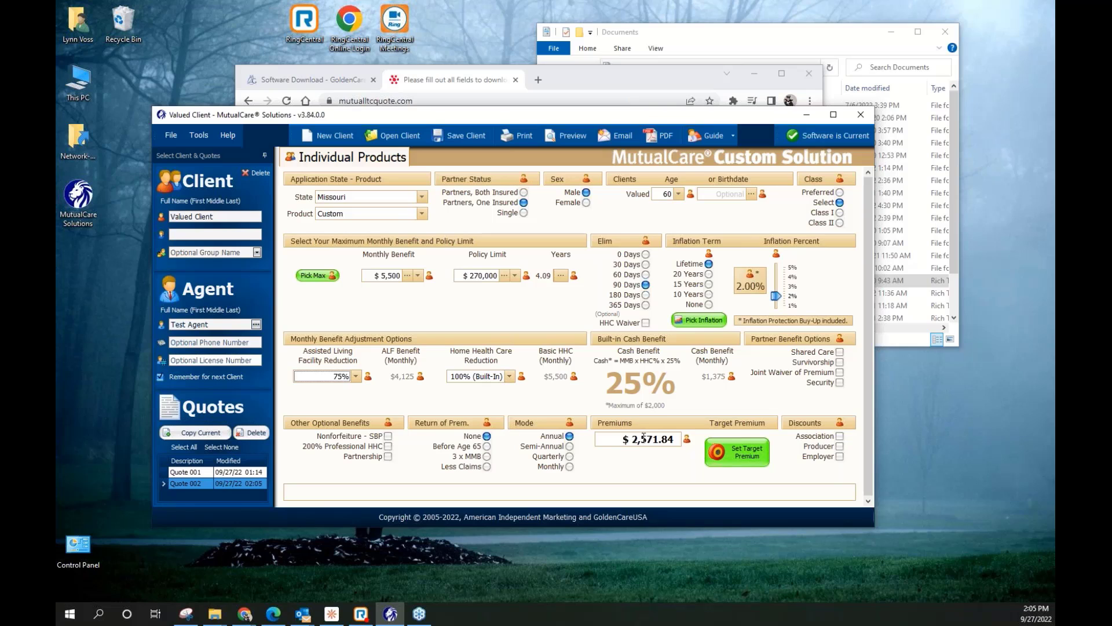
{"action": "left_click_drag", "start_coordinate": [631, 439], "coordinate": [675, 462]}
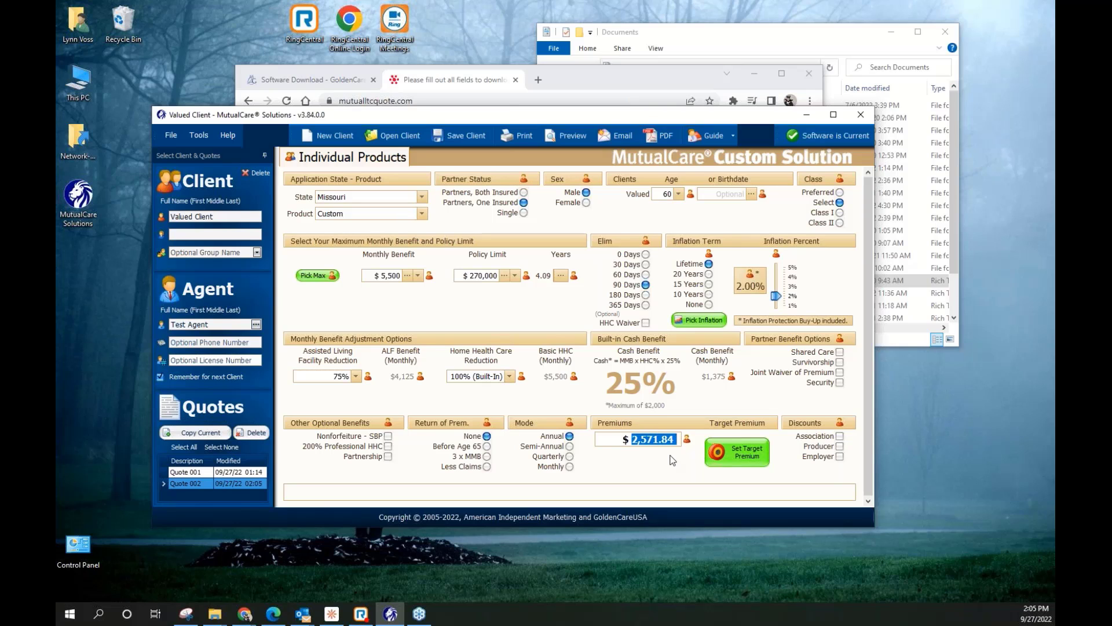
Add the HHC Waiver to Quote 002 and compare its premium with Quote 001, leaving Quote 002 selected
{"action": "left_click", "coordinate": [669, 439]}
{"action": "left_click", "coordinate": [646, 323]}
{"action": "left_click", "coordinate": [227, 472]}
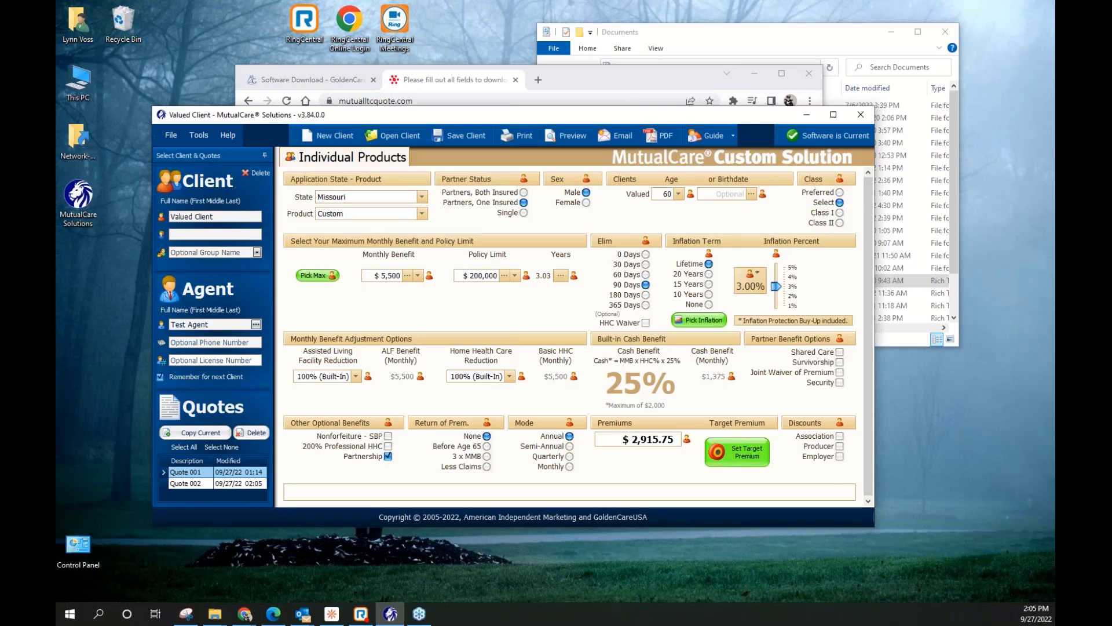
{"action": "left_click", "coordinate": [230, 483]}
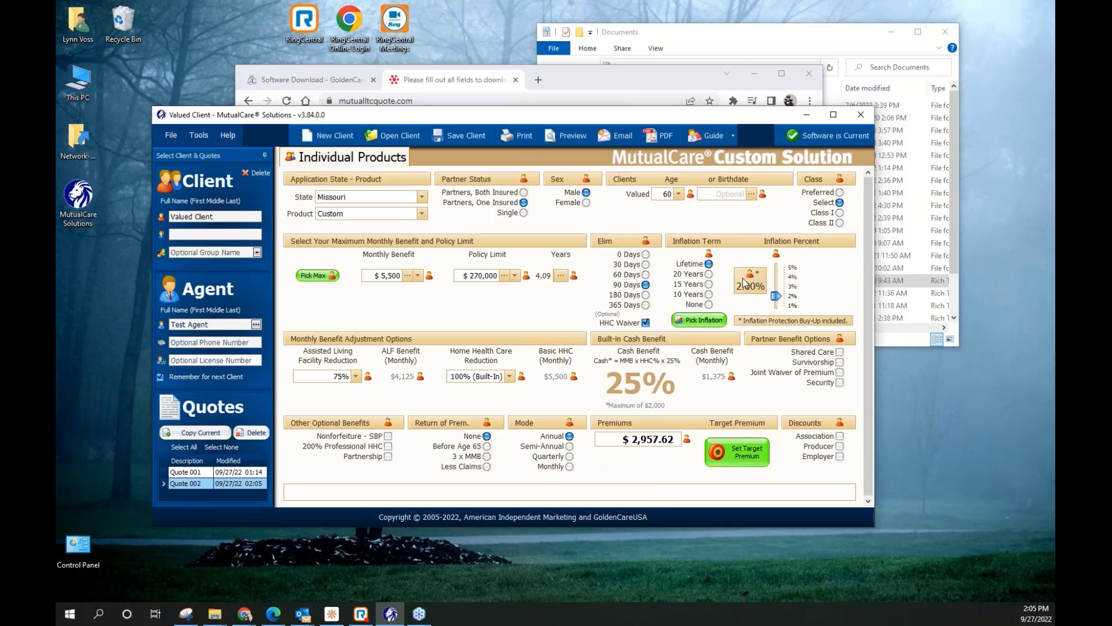
{"action": "left_click_drag", "start_coordinate": [629, 441], "coordinate": [670, 454]}
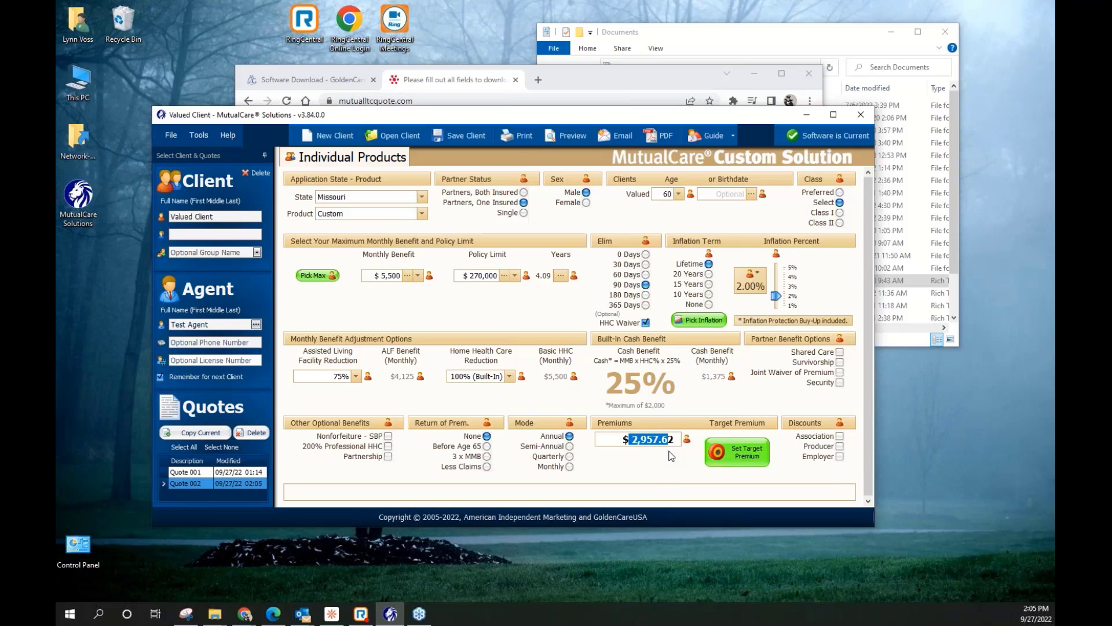
{"action": "left_click", "coordinate": [670, 436]}
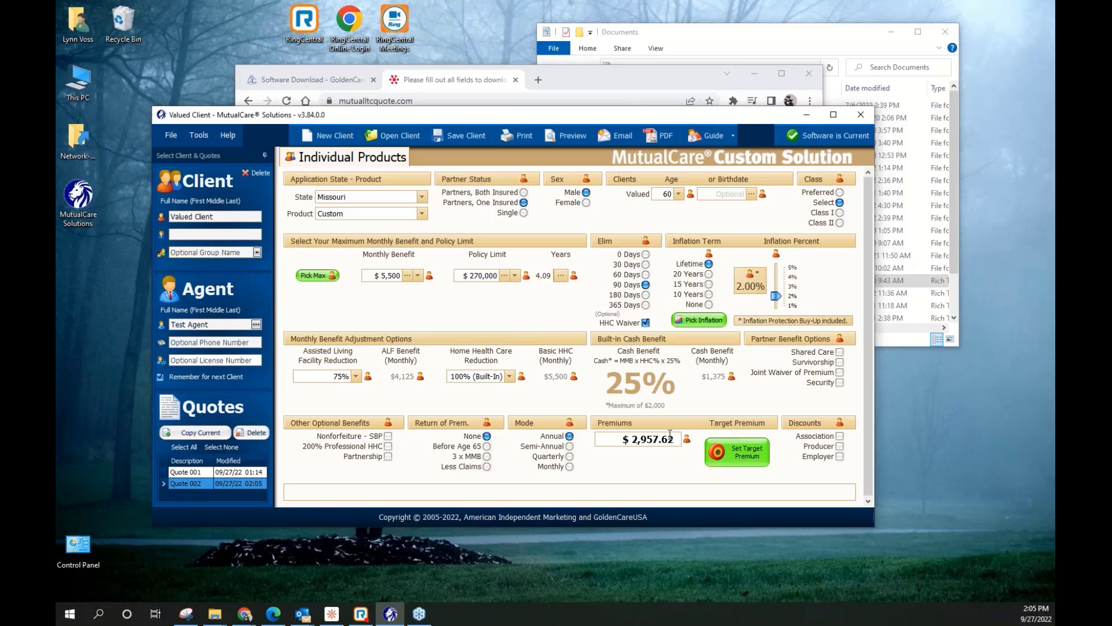
{"action": "left_click", "coordinate": [230, 474]}
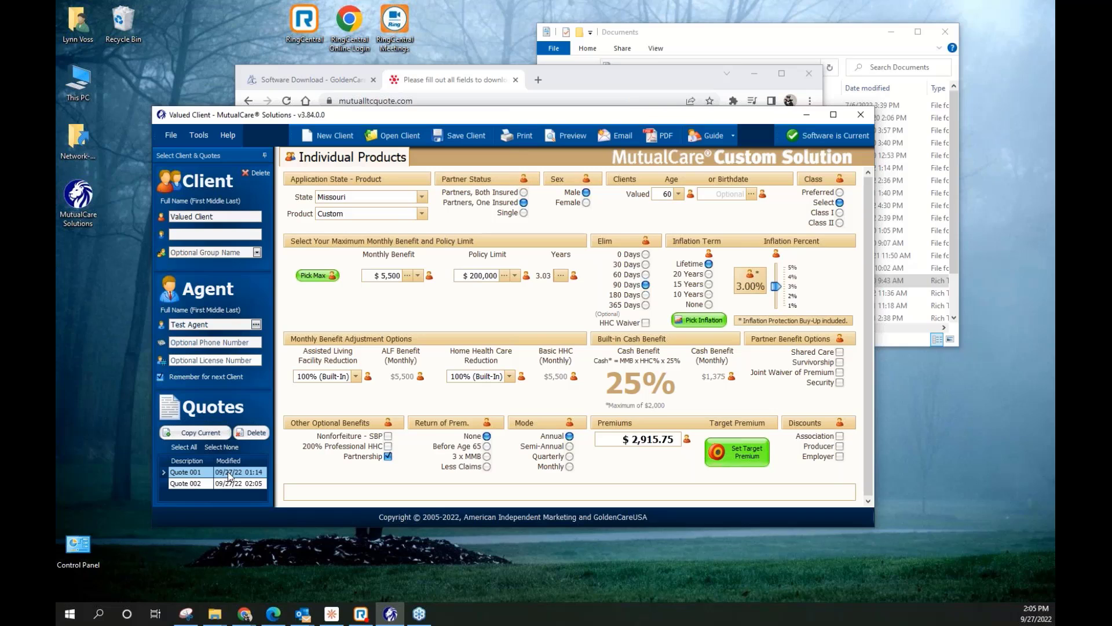
{"action": "left_click", "coordinate": [207, 485]}
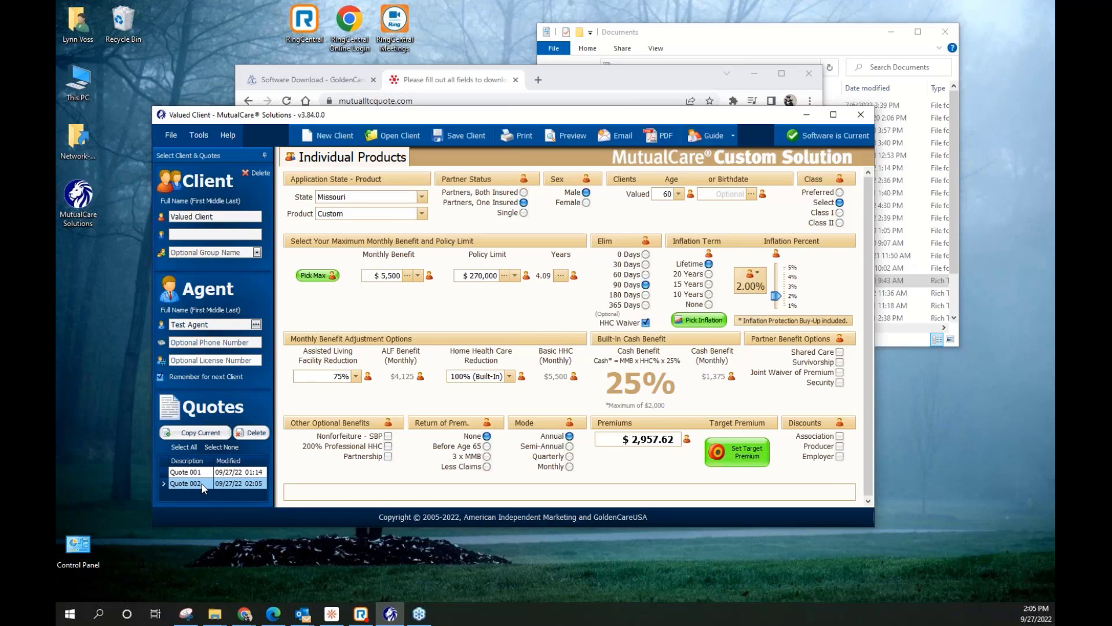
Rename Quote 002 as "Add 0 ep HHC" and save the client
{"action": "double_click", "coordinate": [202, 485]}
{"action": "key", "text": "BackSpace"}
{"action": "key", "text": "BackSpace"}
{"action": "key", "text": "BackSpace"}
{"action": "key", "text": "BackSpace"}
{"action": "key", "text": "BackSpace"}
{"action": "type", "text": "Add 0 ep HHC"}
{"action": "left_click", "coordinate": [463, 135]}
Preview the illustration of the "Add 0 ep HHC" quote, then close the preview
{"action": "left_click", "coordinate": [564, 137]}
{"action": "left_click", "coordinate": [470, 459]}
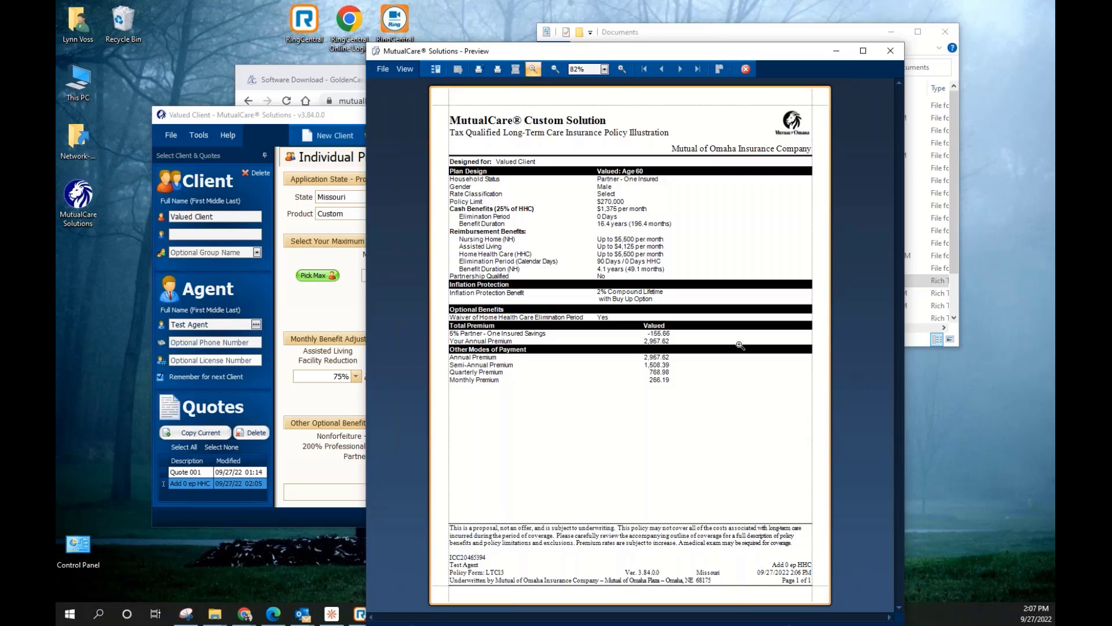
{"action": "left_click", "coordinate": [899, 54]}
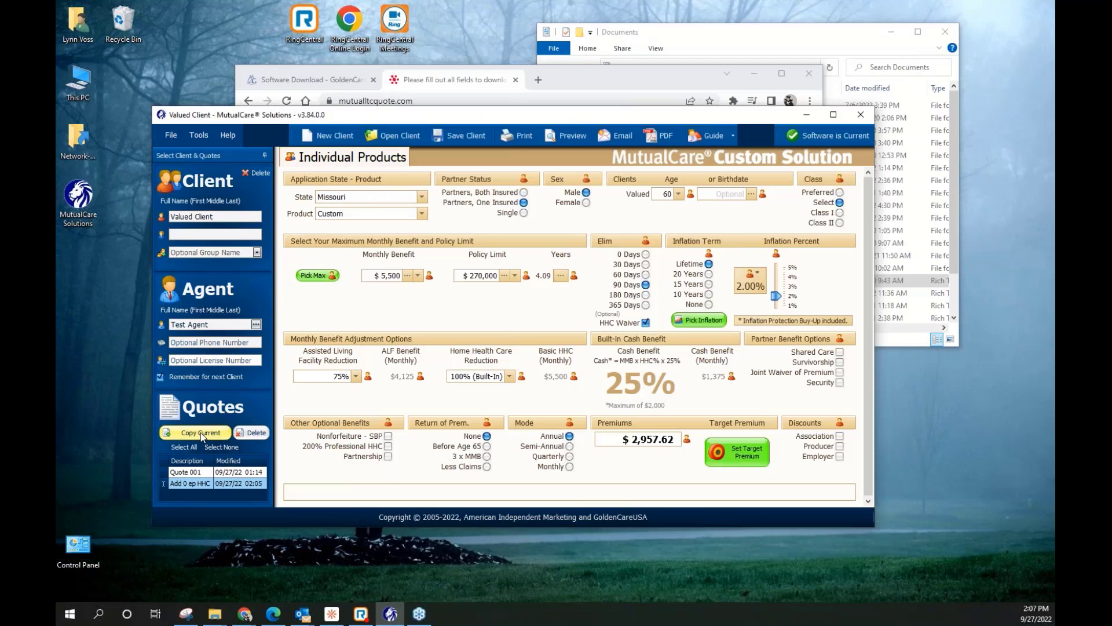
Copy the "Add 0 ep HHC" quote, change the copy's product to Secure and save the client
{"action": "left_click", "coordinate": [229, 471]}
{"action": "left_click", "coordinate": [191, 483]}
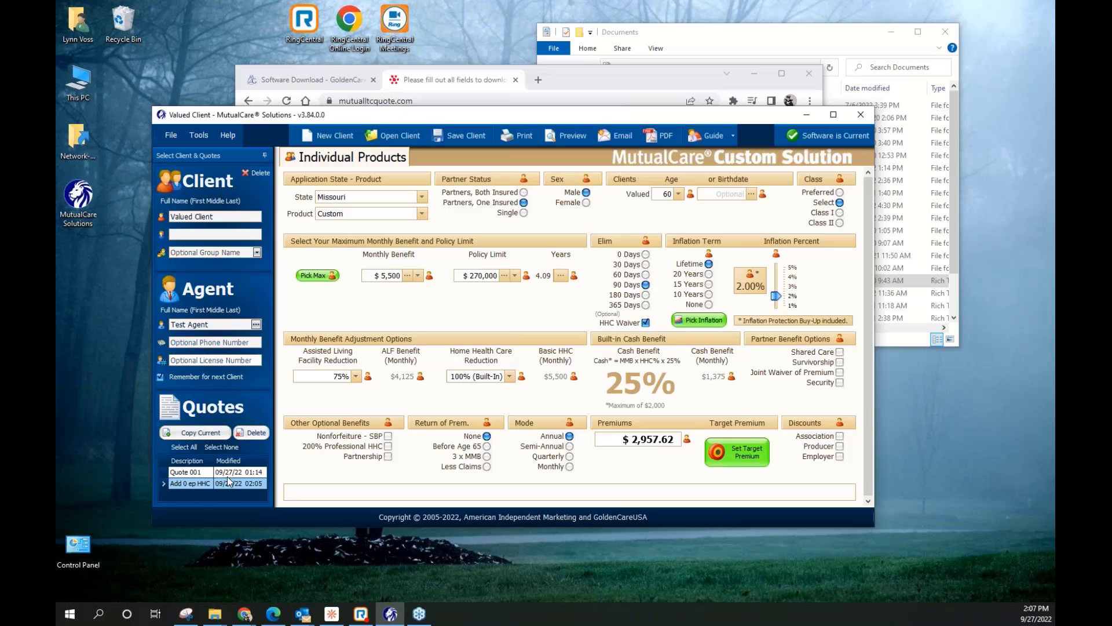
{"action": "left_click", "coordinate": [200, 432]}
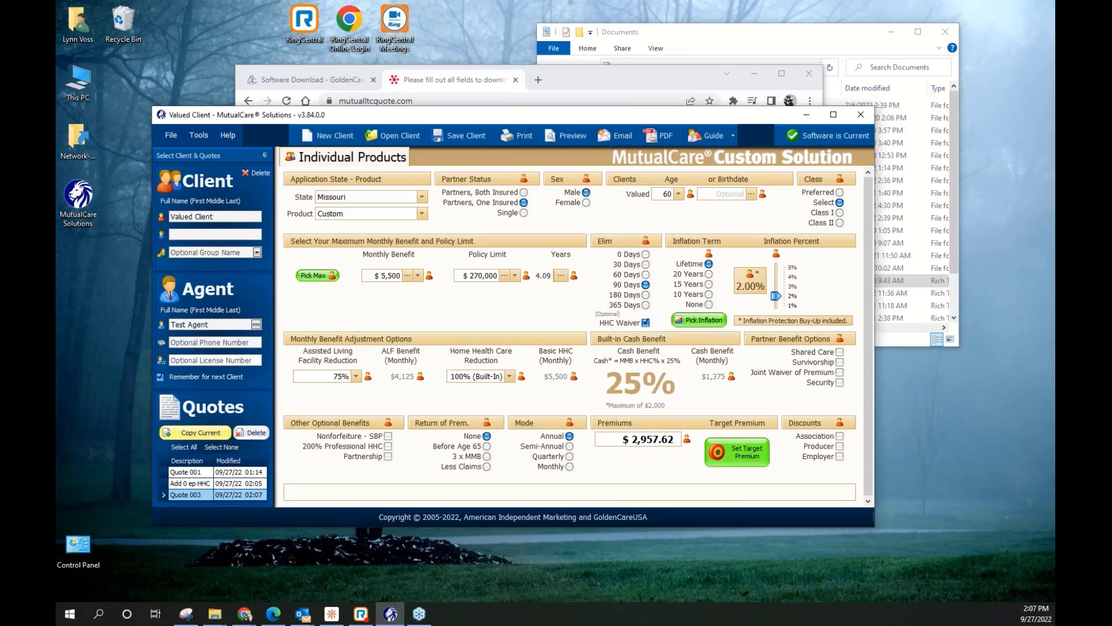
{"action": "left_click", "coordinate": [374, 212]}
{"action": "left_click", "coordinate": [373, 237]}
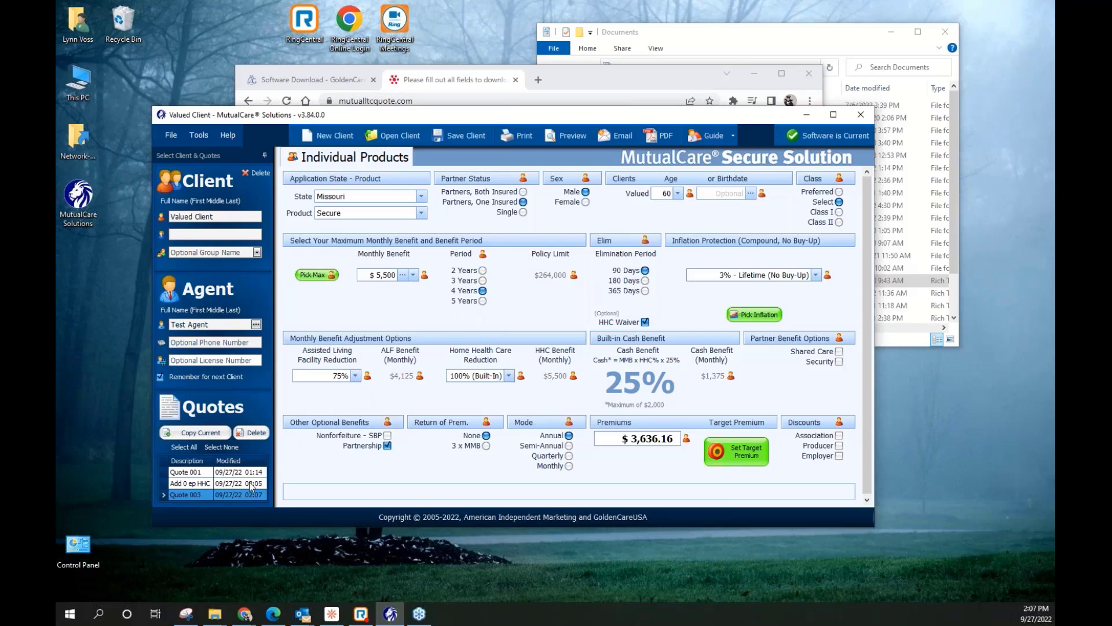
{"action": "left_click", "coordinate": [468, 136]}
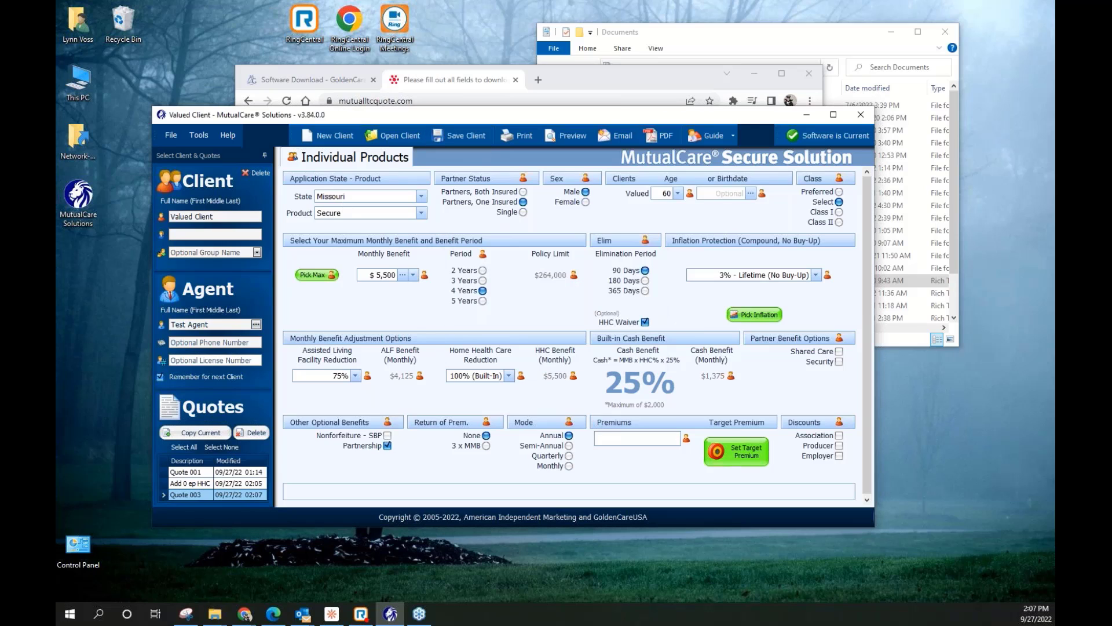
Compare the client's three quotes one after another, ending on Quote 003
{"action": "left_click", "coordinate": [234, 482]}
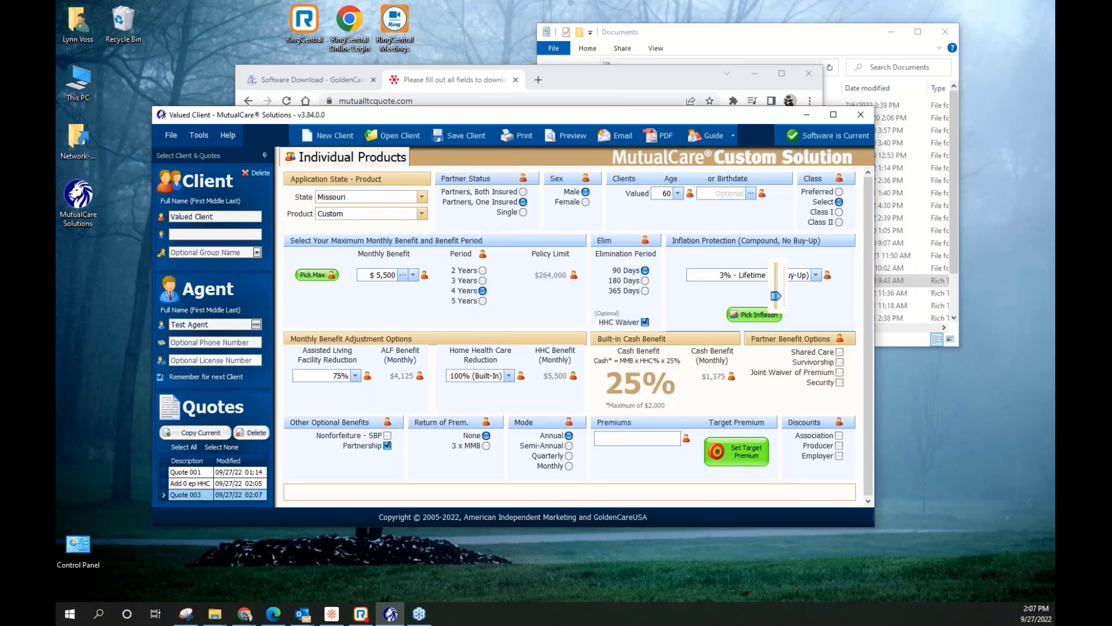
{"action": "left_click", "coordinate": [233, 472]}
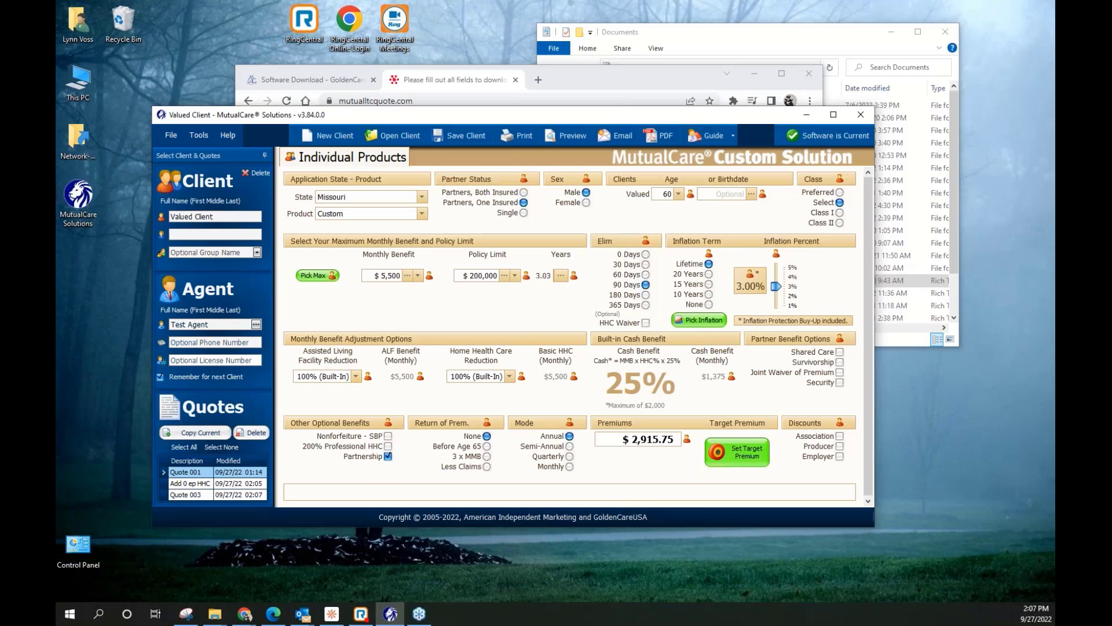
{"action": "left_click", "coordinate": [232, 484]}
{"action": "left_click", "coordinate": [231, 495]}
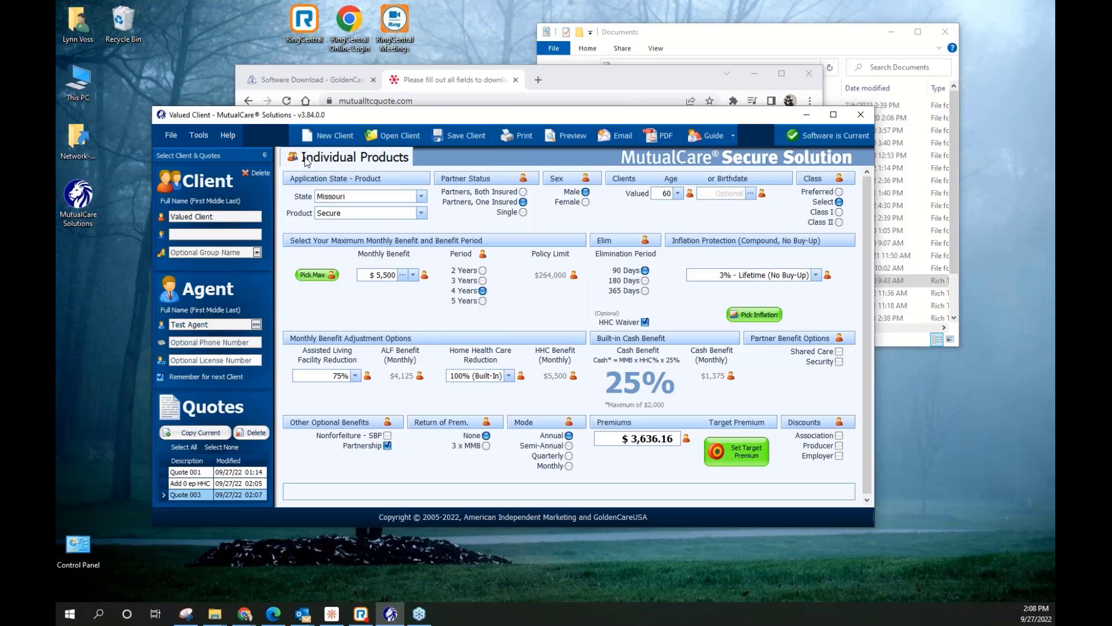
Choose Missouri on the state map as Quote 003's application state and check the state list
{"action": "left_click", "coordinate": [302, 199]}
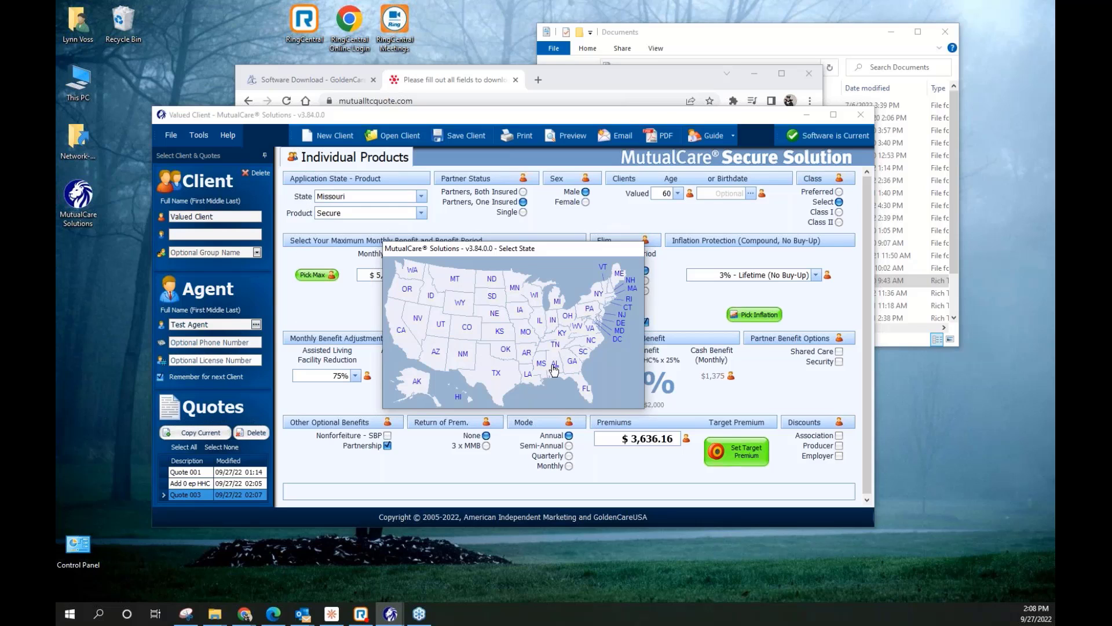
{"action": "left_click", "coordinate": [521, 337]}
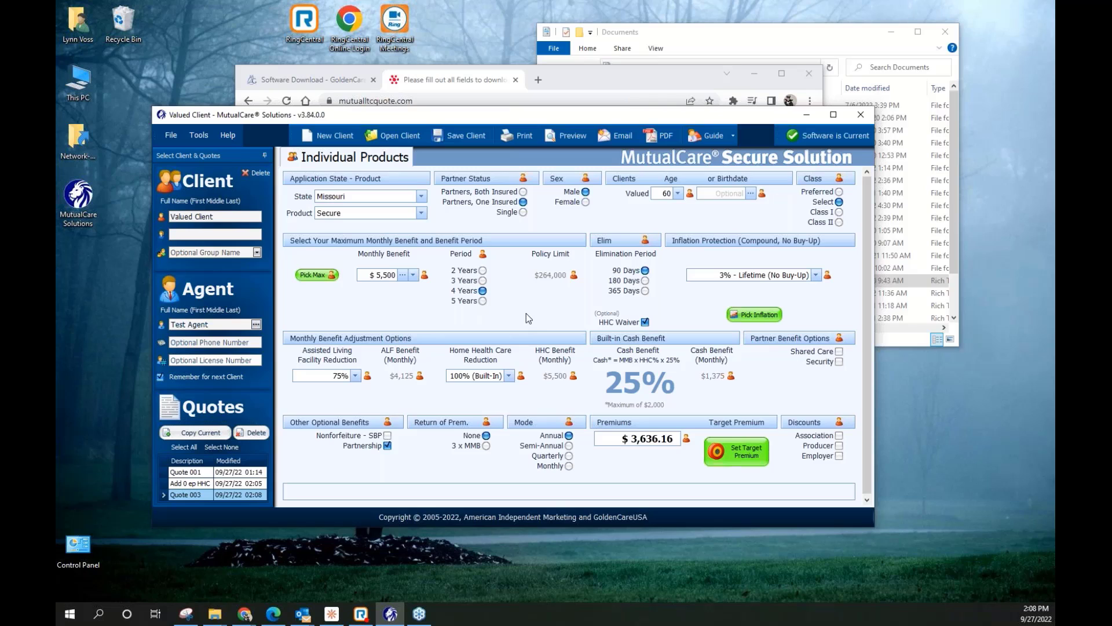
{"action": "left_click", "coordinate": [422, 196]}
{"action": "left_click", "coordinate": [424, 197]}
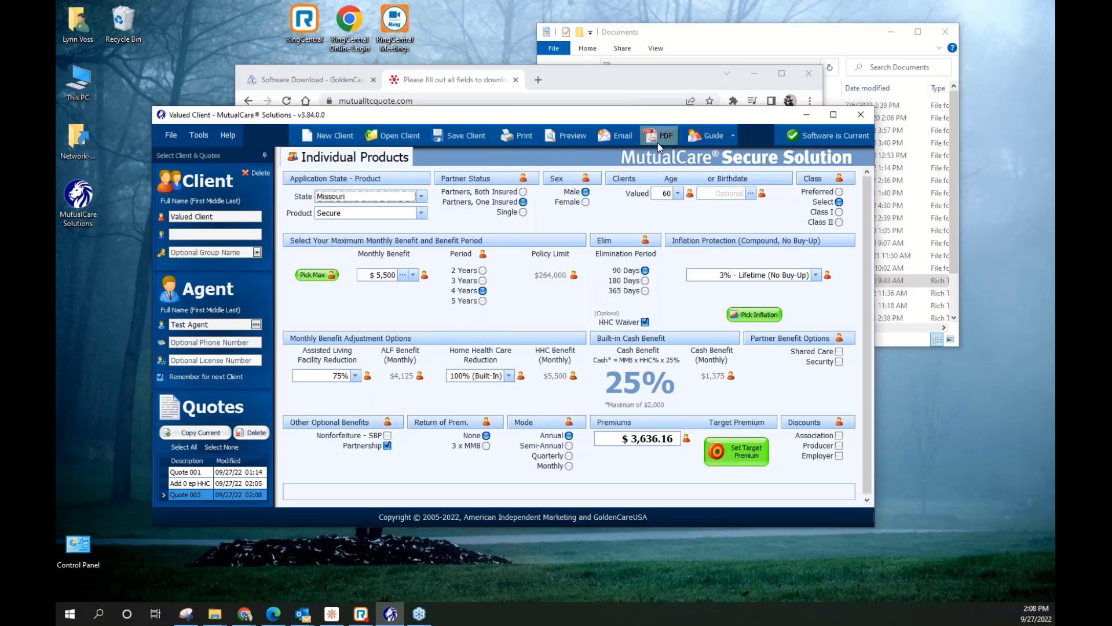
{"action": "left_click", "coordinate": [468, 142]}
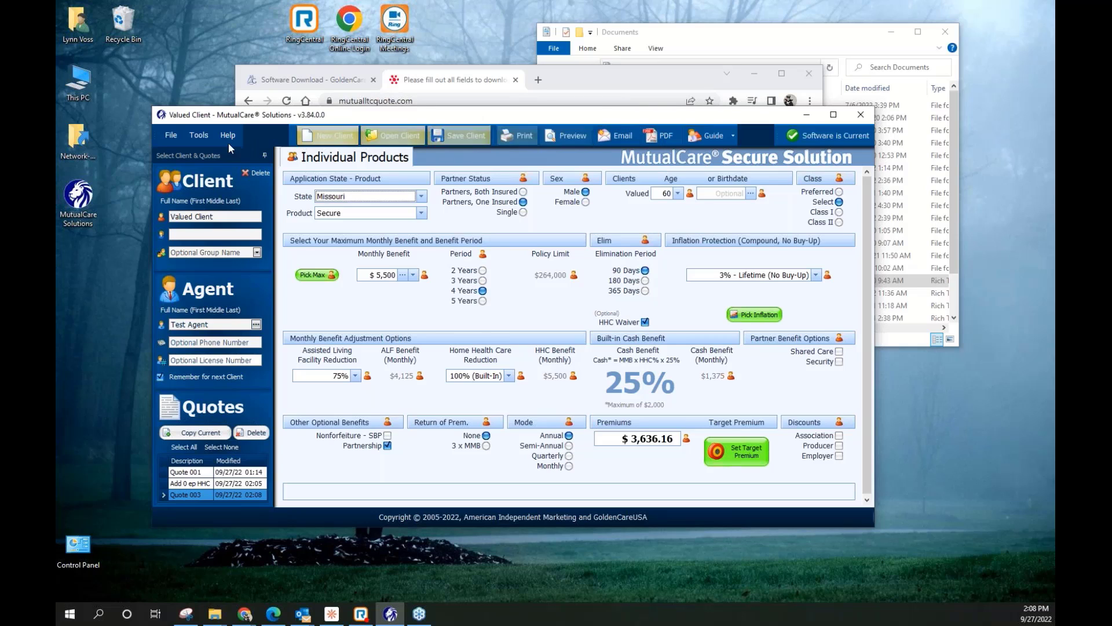
{"action": "left_click", "coordinate": [171, 134]}
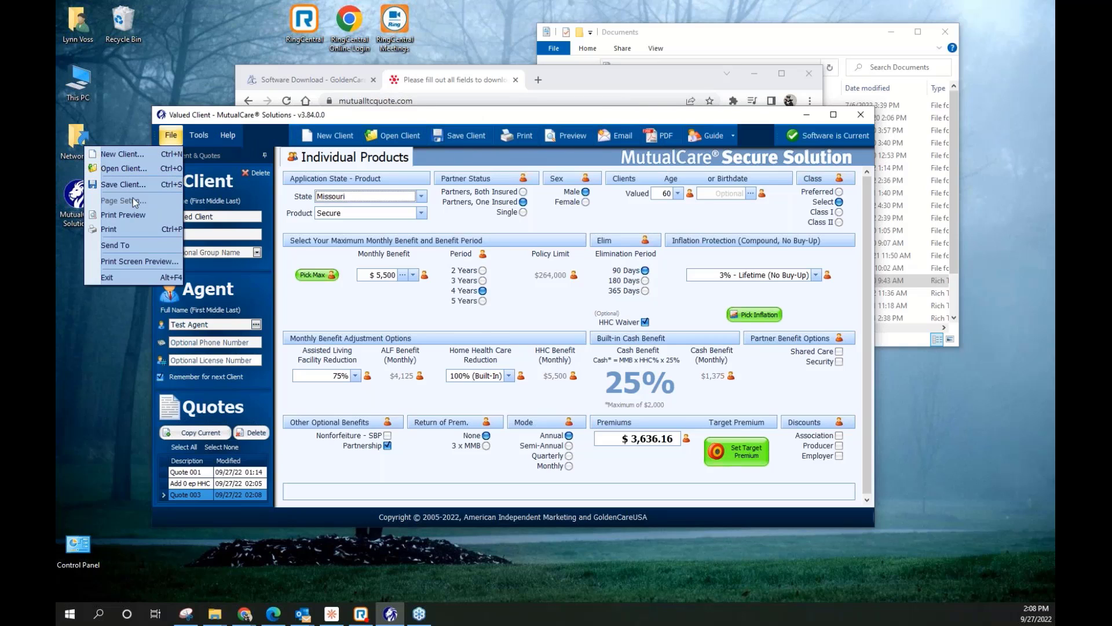
{"action": "left_click", "coordinate": [135, 155]}
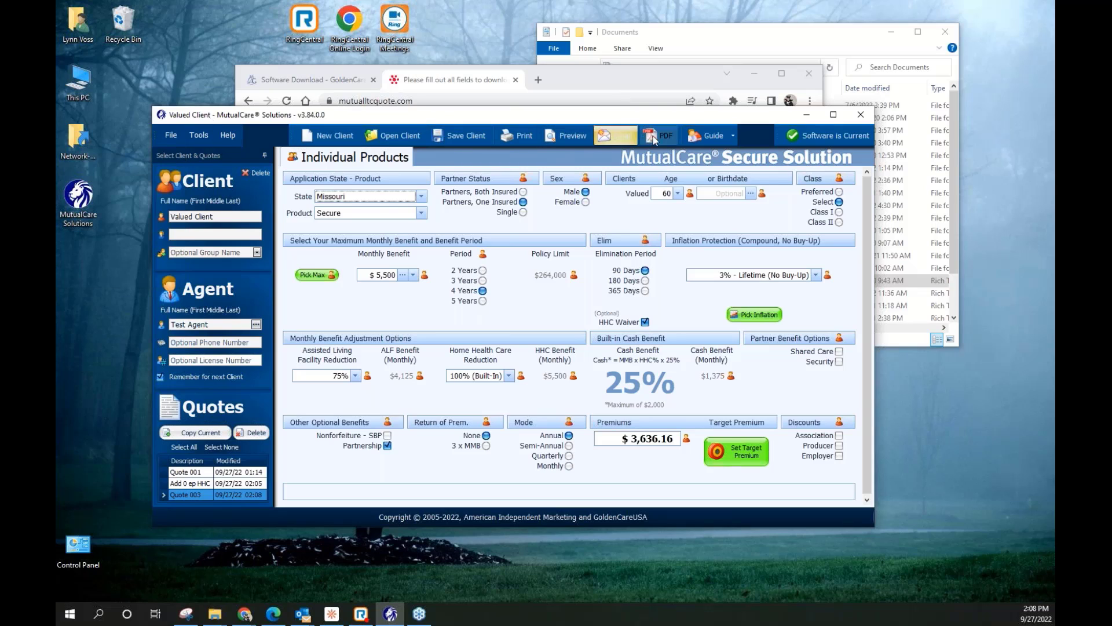
Open the MutualCare Solutions Product Guide and look over its cover page
{"action": "left_click", "coordinate": [714, 137]}
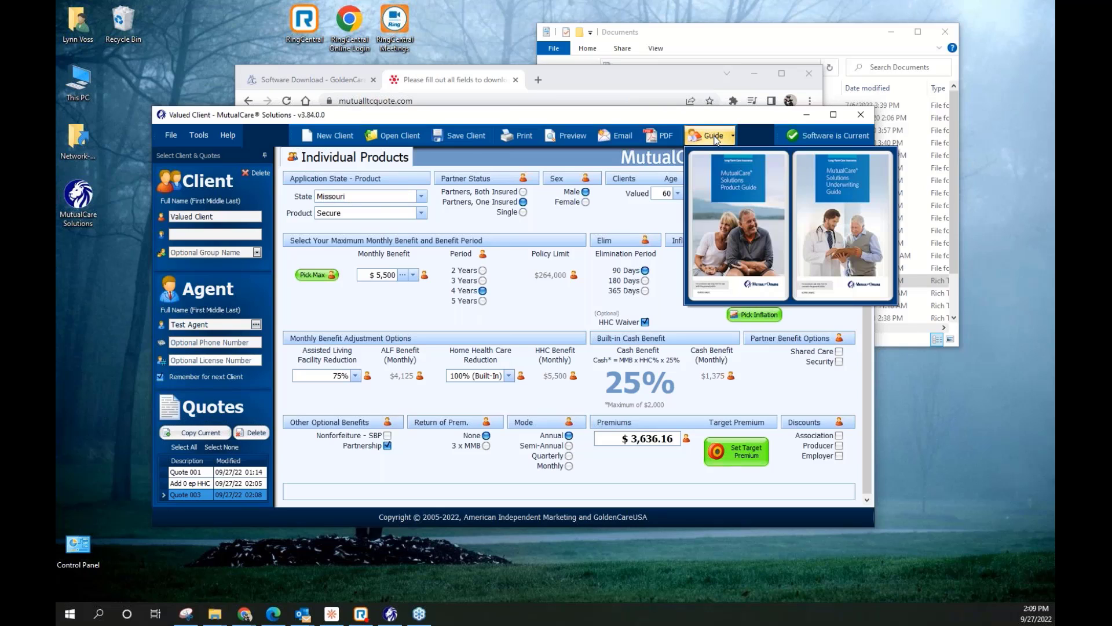
{"action": "left_click", "coordinate": [739, 208]}
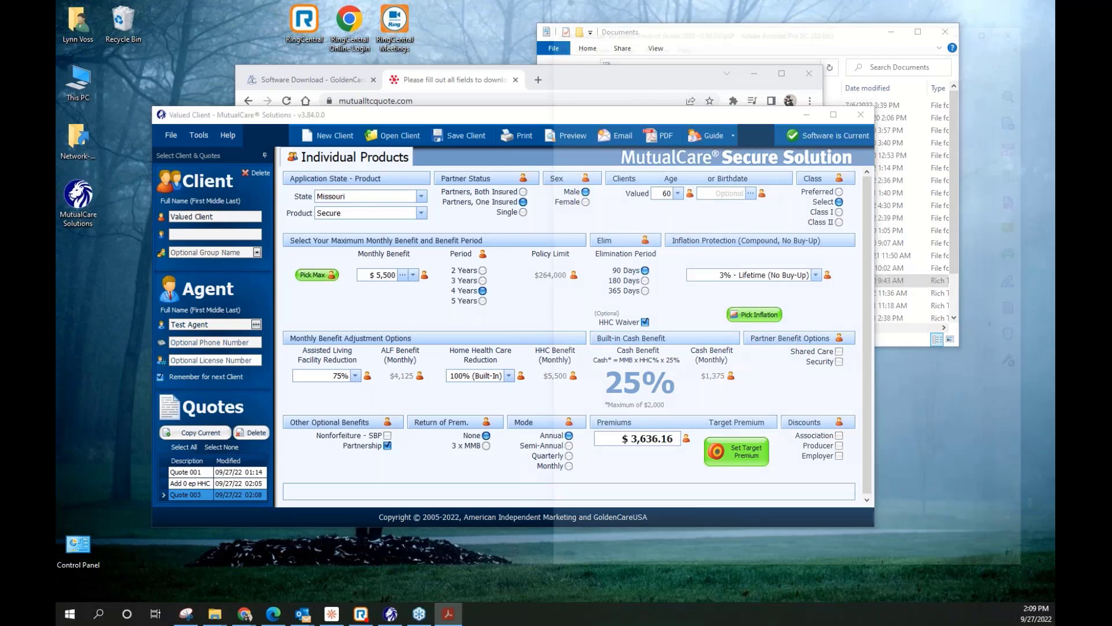
{"action": "scroll", "coordinate": [827, 206], "scroll_direction": "down", "scroll_amount": 1}
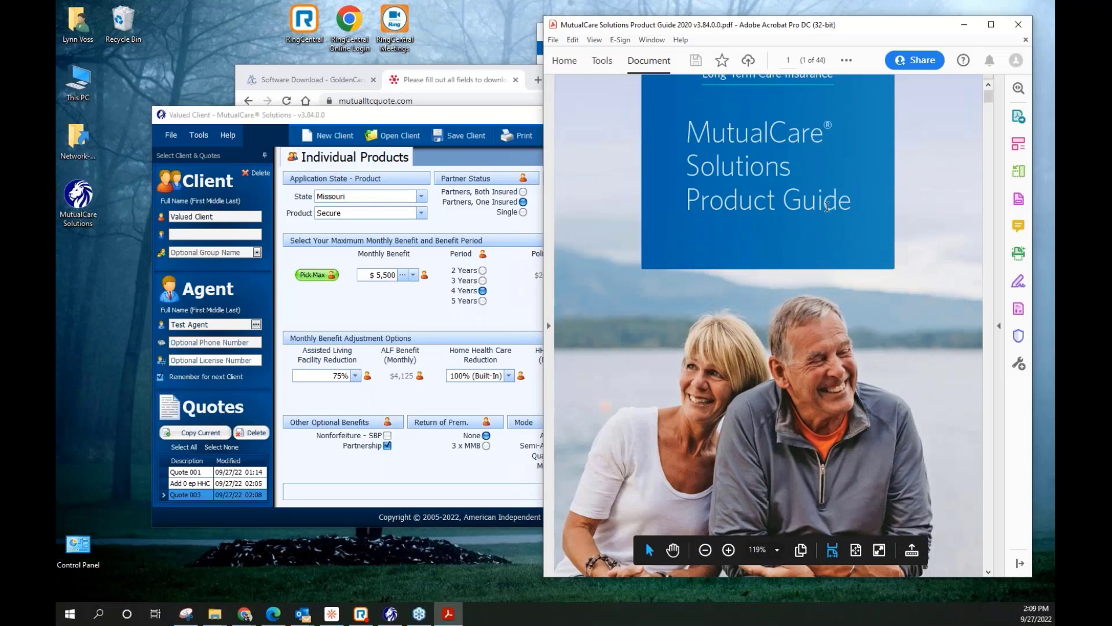
{"action": "scroll", "coordinate": [827, 206], "scroll_direction": "down", "scroll_amount": 3}
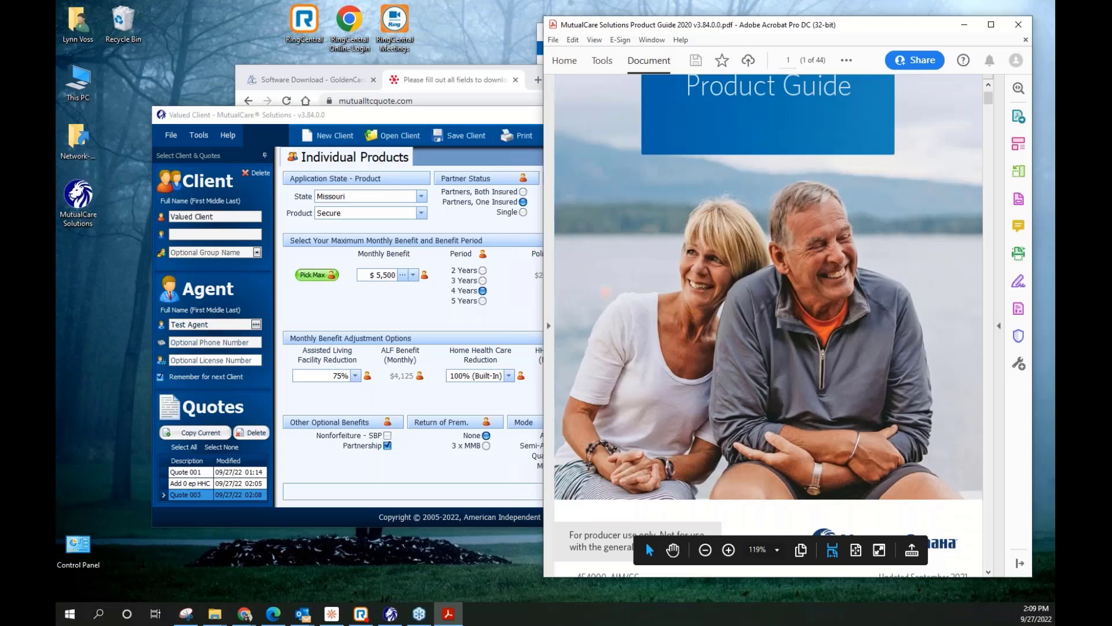
Open the MutualCare Solutions Underwriting Guide, skim its opening pages and close both guides
{"action": "left_click", "coordinate": [528, 125]}
{"action": "left_click", "coordinate": [708, 137]}
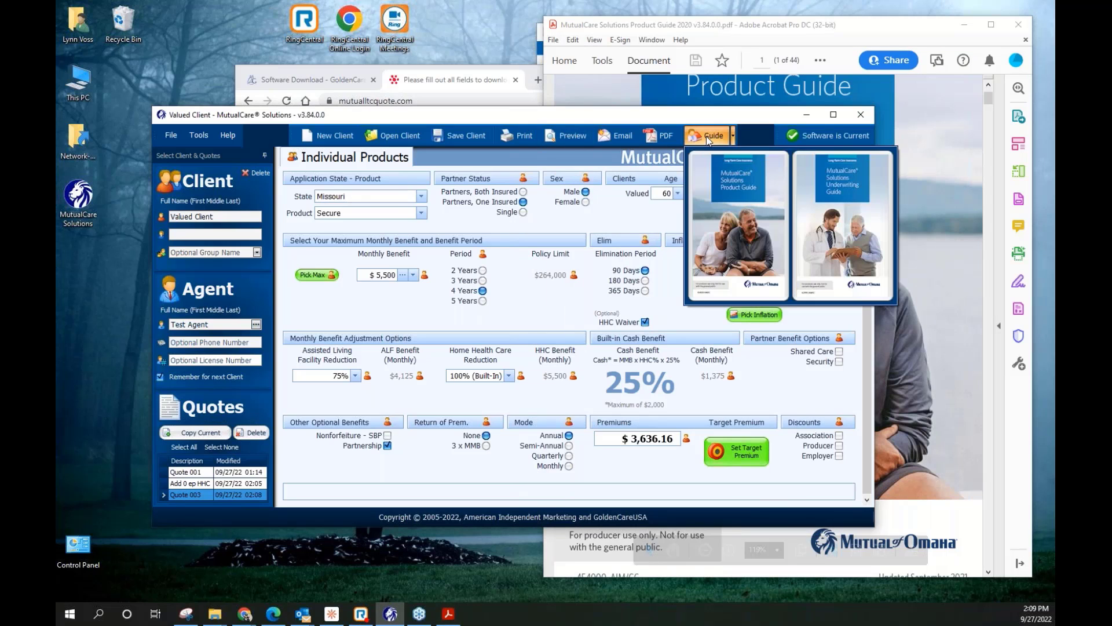
{"action": "left_click", "coordinate": [840, 225]}
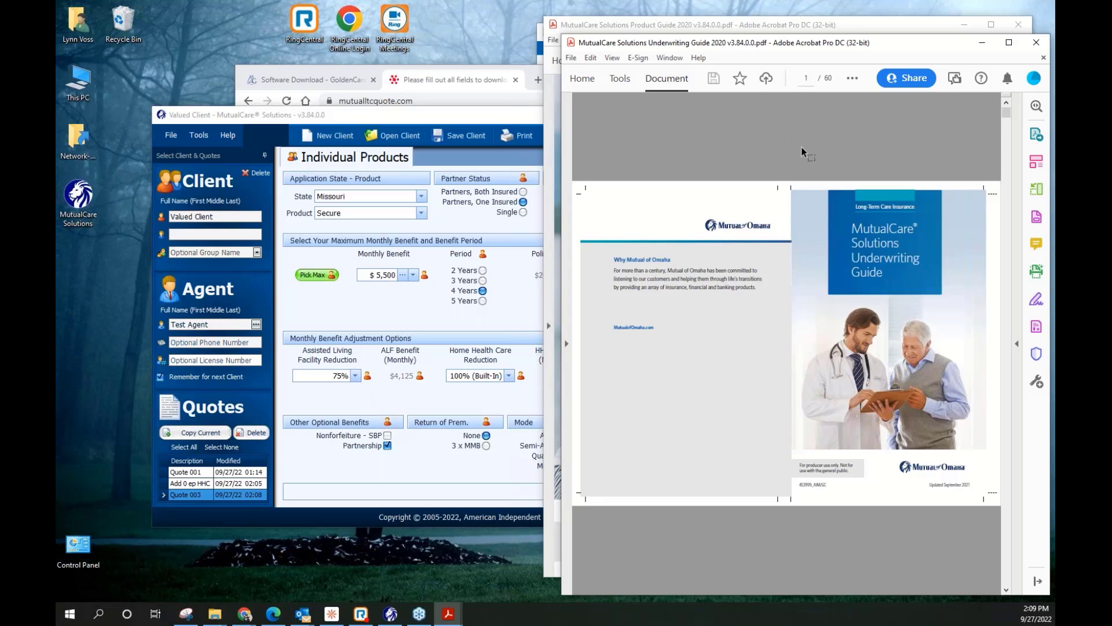
{"action": "scroll", "coordinate": [801, 147], "scroll_direction": "down", "scroll_amount": 10}
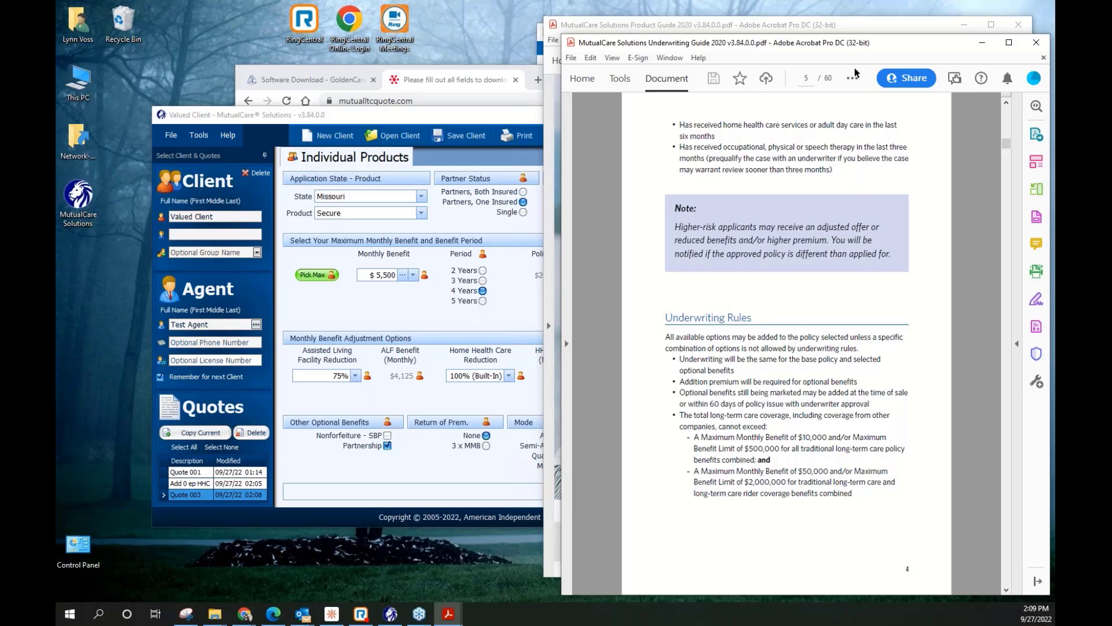
{"action": "left_click", "coordinate": [1036, 43]}
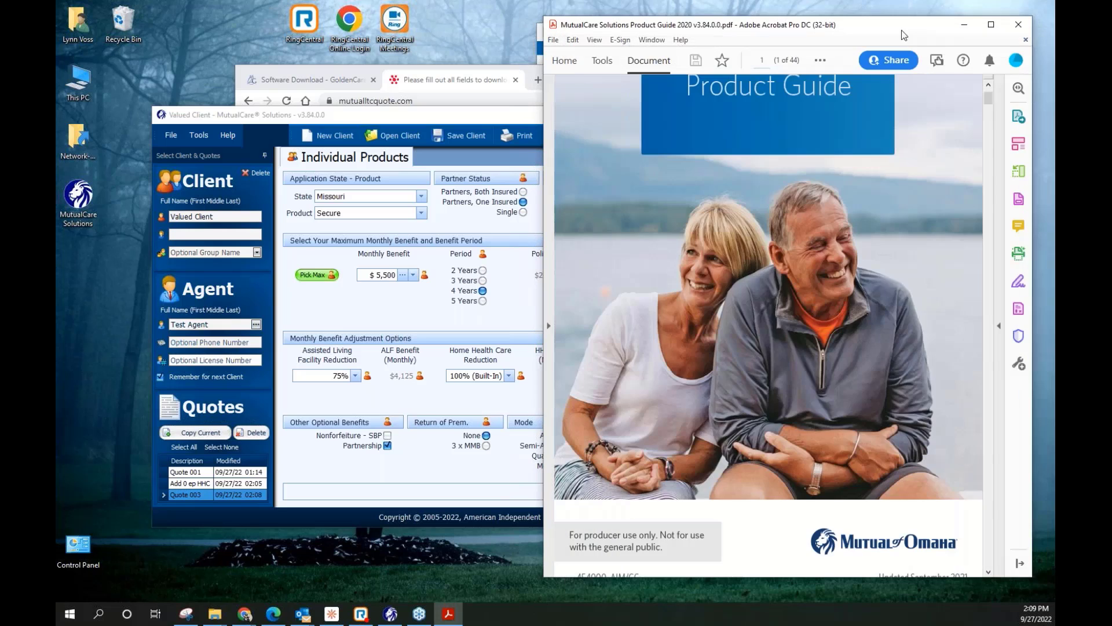
{"action": "left_click", "coordinate": [1019, 24]}
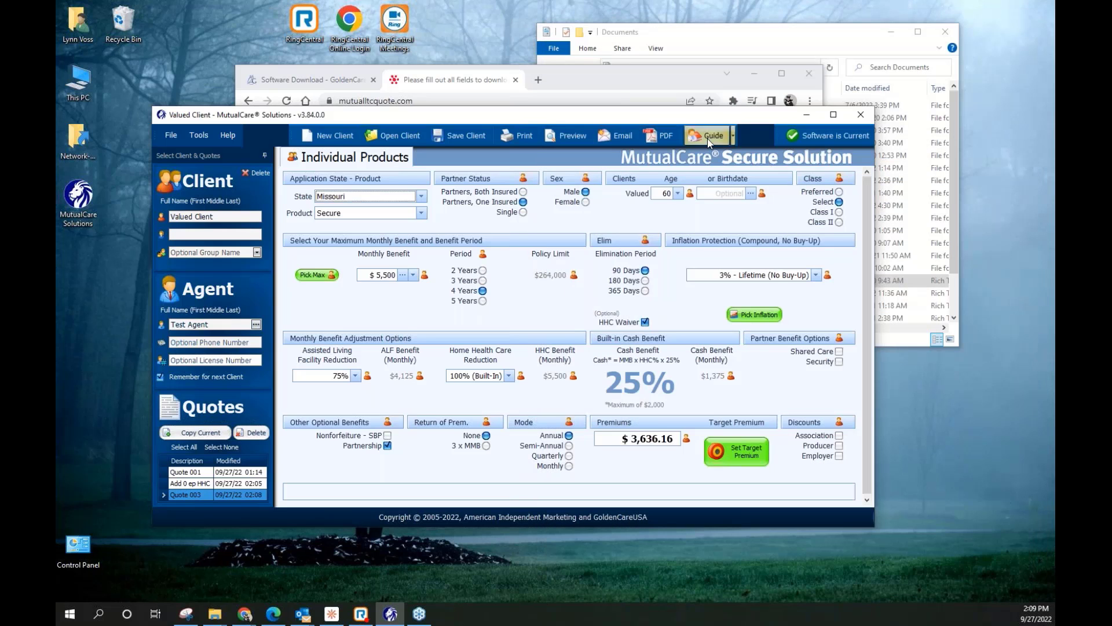
{"action": "left_click", "coordinate": [171, 135]}
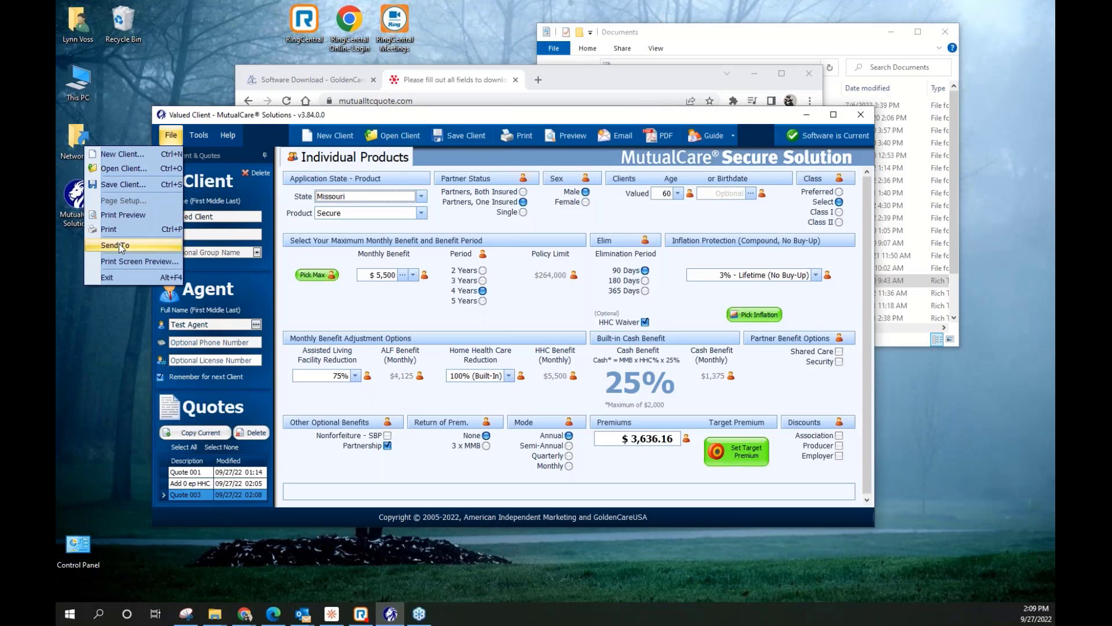
{"action": "mouse_move", "coordinate": [219, 137]}
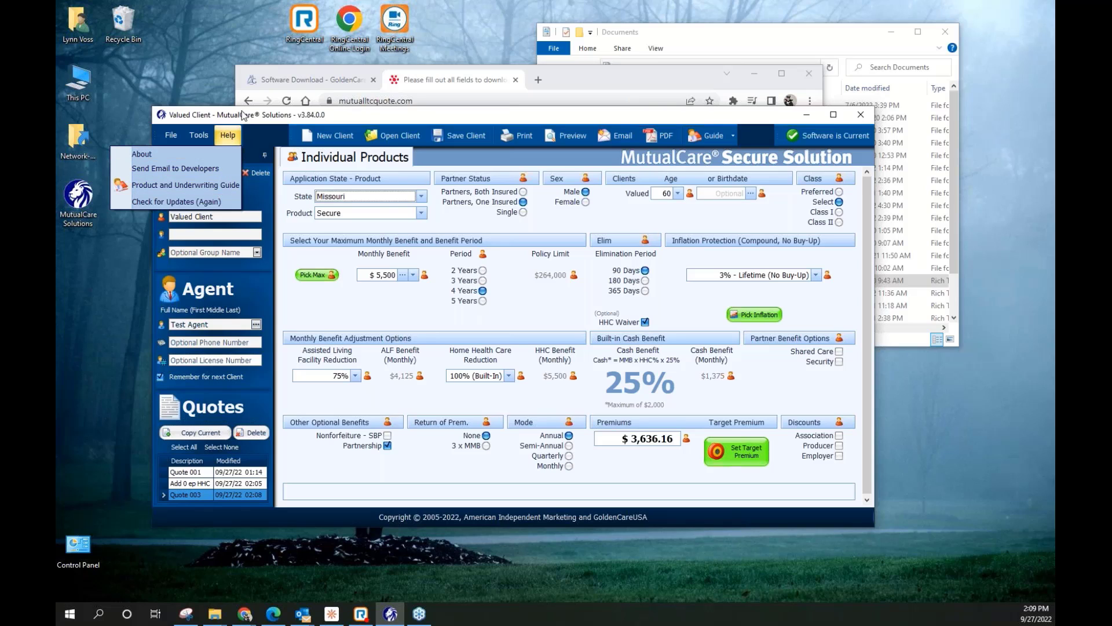
{"action": "left_click", "coordinate": [470, 121]}
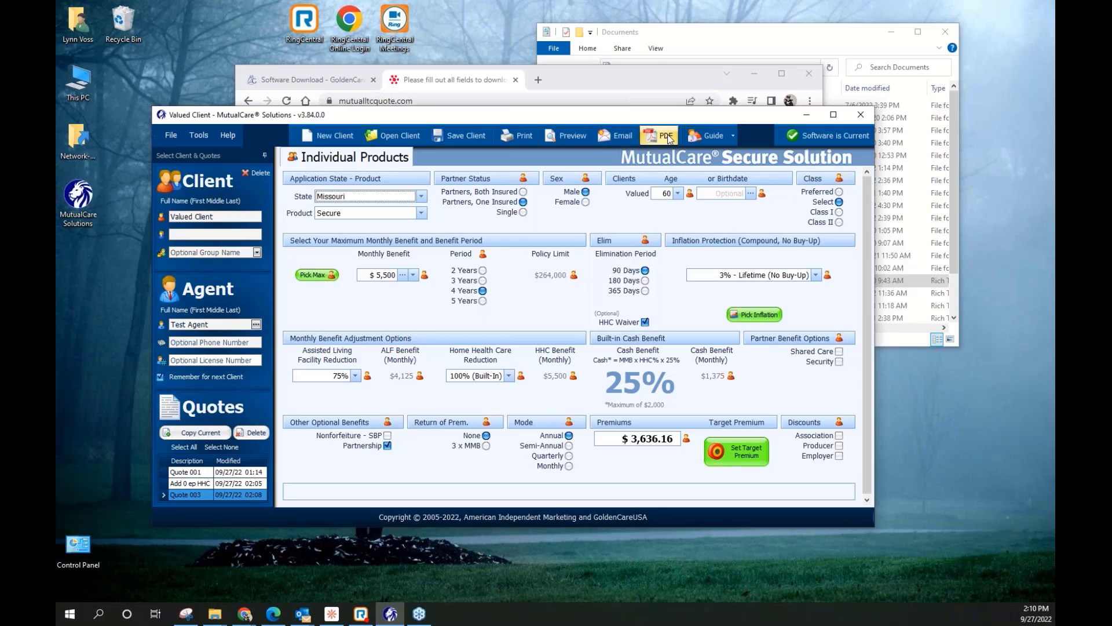
Try out the optional preview pages for Quote 003, clear those selections and preview only the quote page
{"action": "left_click", "coordinate": [571, 137]}
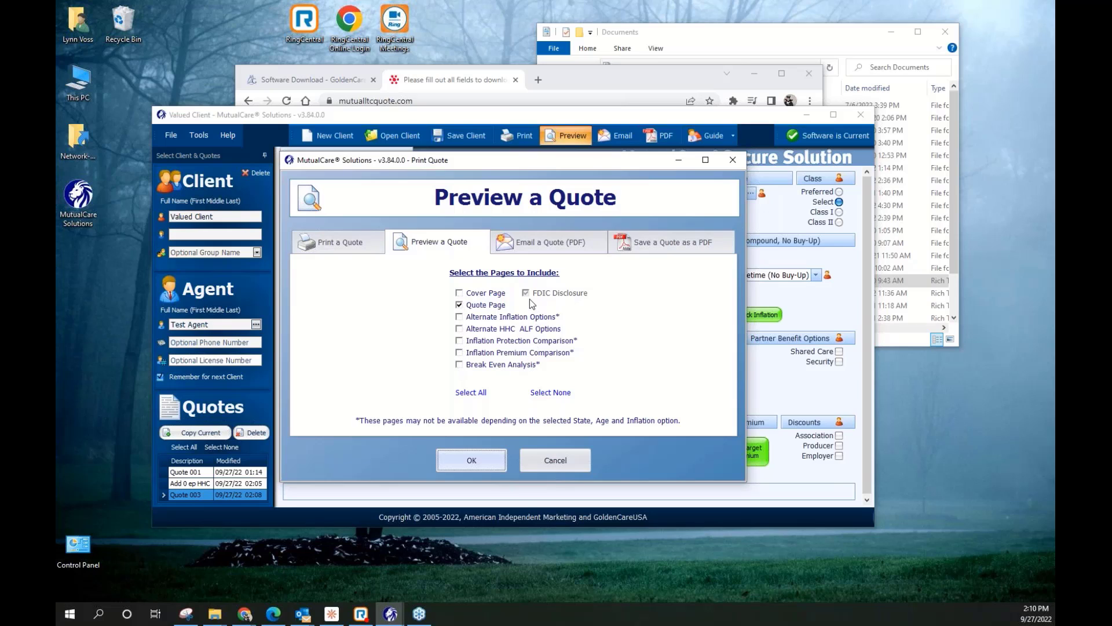
{"action": "left_click", "coordinate": [460, 293]}
{"action": "left_click", "coordinate": [460, 317]}
{"action": "left_click", "coordinate": [459, 329]}
{"action": "left_click", "coordinate": [459, 341]}
{"action": "left_click", "coordinate": [550, 392]}
{"action": "left_click", "coordinate": [480, 459]}
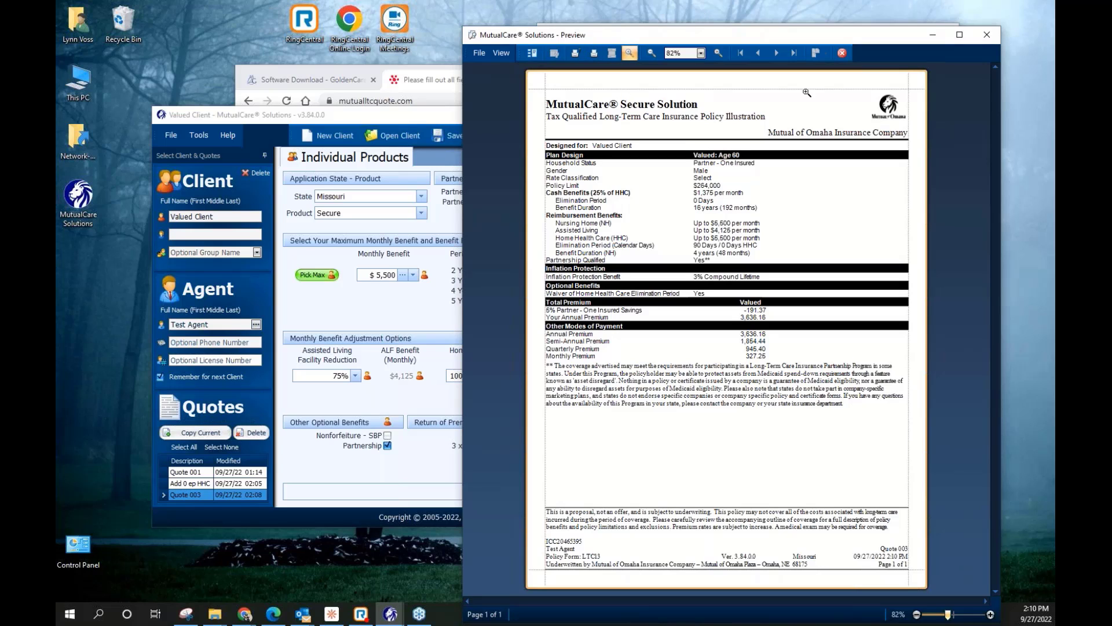
Close the quote-page preview and preview Quote 003 again with the cover page, alternate inflation and HHC/ALF options, and inflation comparison pages
{"action": "left_click", "coordinate": [987, 35]}
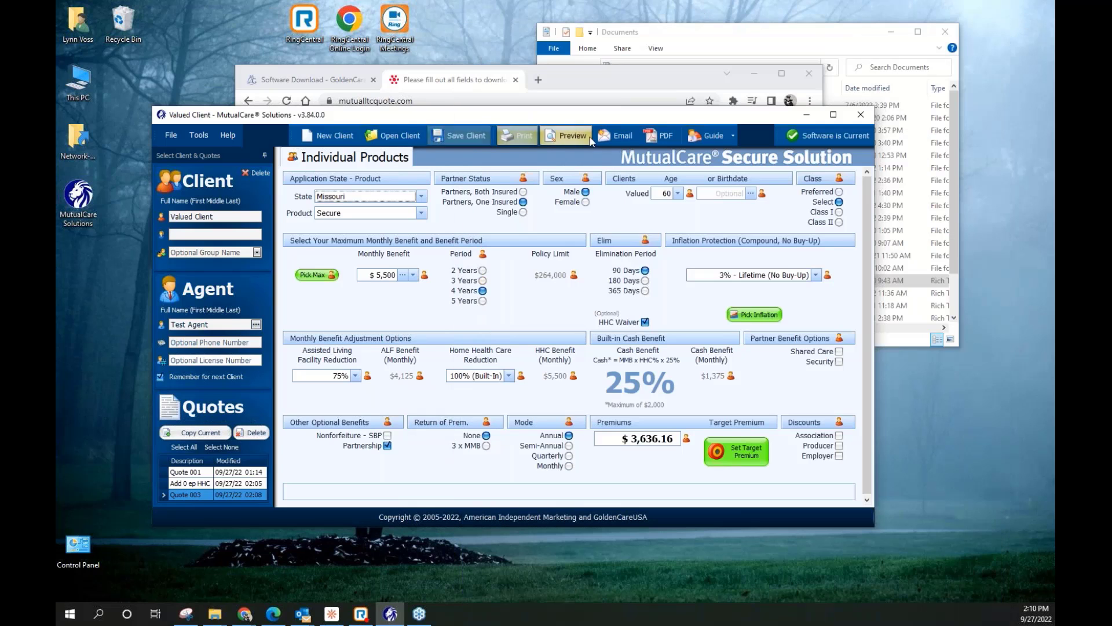
{"action": "left_click", "coordinate": [566, 135]}
{"action": "left_click", "coordinate": [460, 292]}
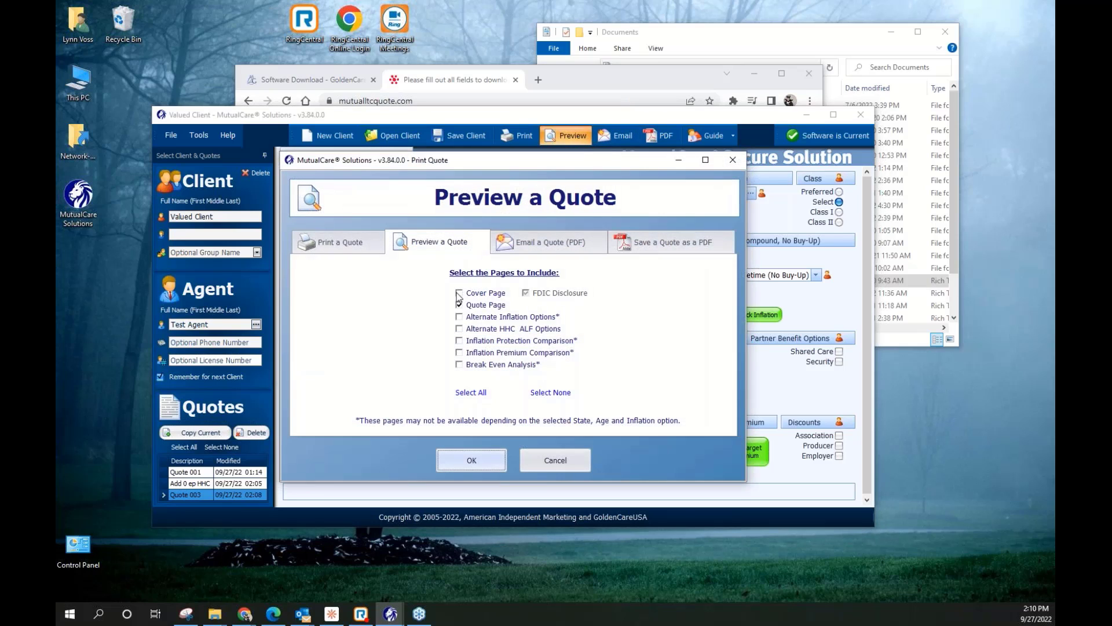
{"action": "left_click", "coordinate": [459, 316]}
{"action": "left_click", "coordinate": [460, 328]}
{"action": "left_click", "coordinate": [459, 341]}
{"action": "left_click", "coordinate": [459, 353]}
{"action": "left_click", "coordinate": [469, 458]}
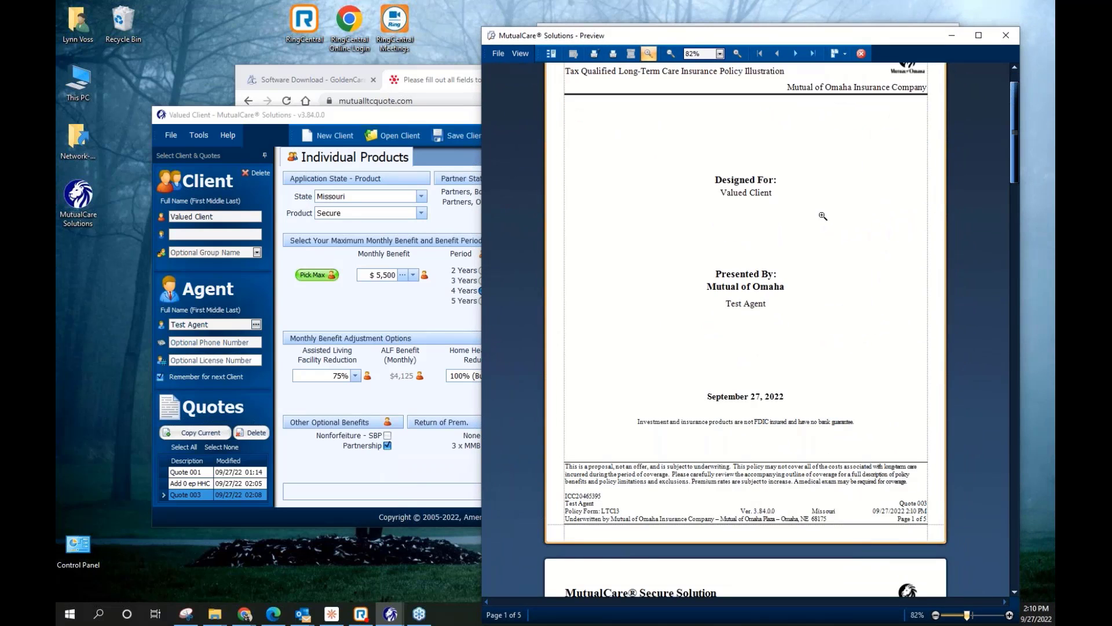
Look through the previewed cover, quote, alternate coverage, home health care and inflation comparison pages, and close the preview
{"action": "scroll", "coordinate": [823, 215], "scroll_direction": "down", "scroll_amount": 10}
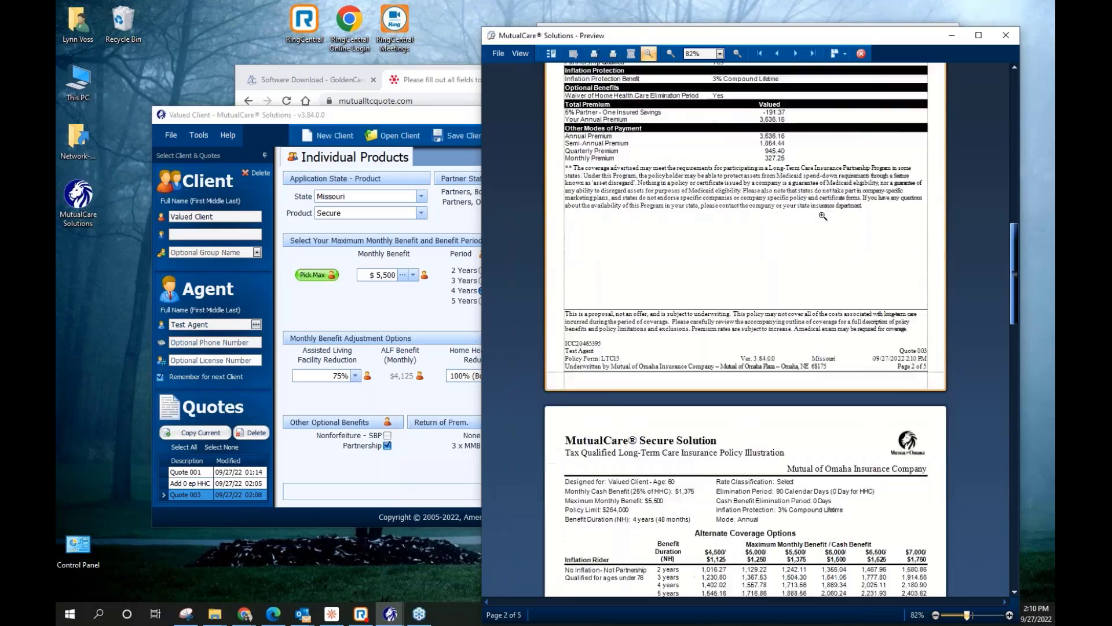
{"action": "scroll", "coordinate": [823, 215], "scroll_direction": "down", "scroll_amount": 8}
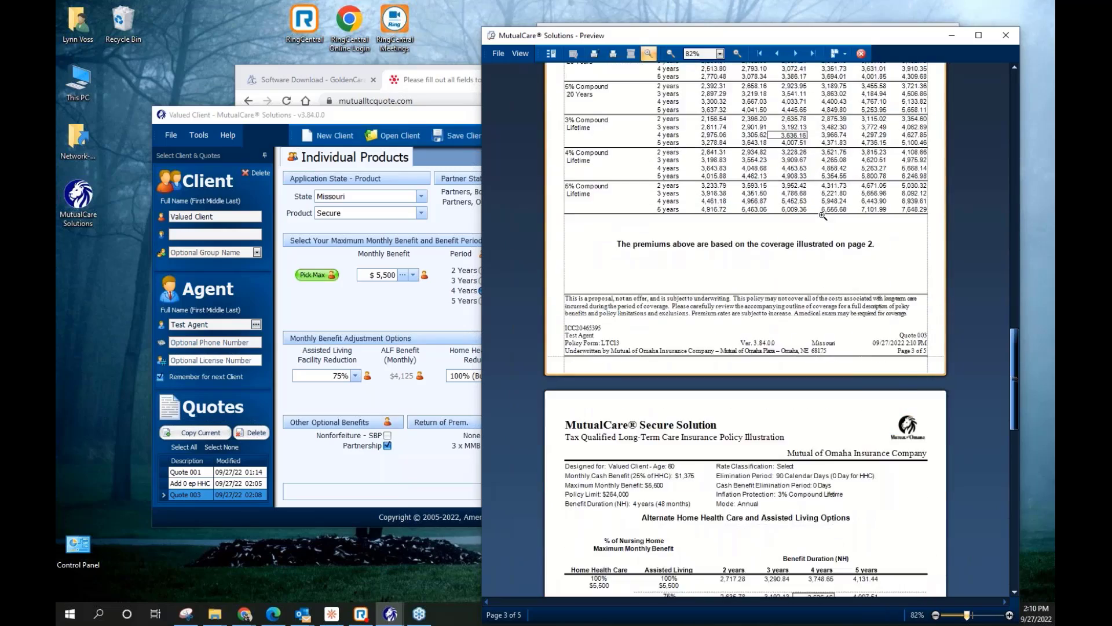
{"action": "scroll", "coordinate": [822, 215], "scroll_direction": "down", "scroll_amount": 8}
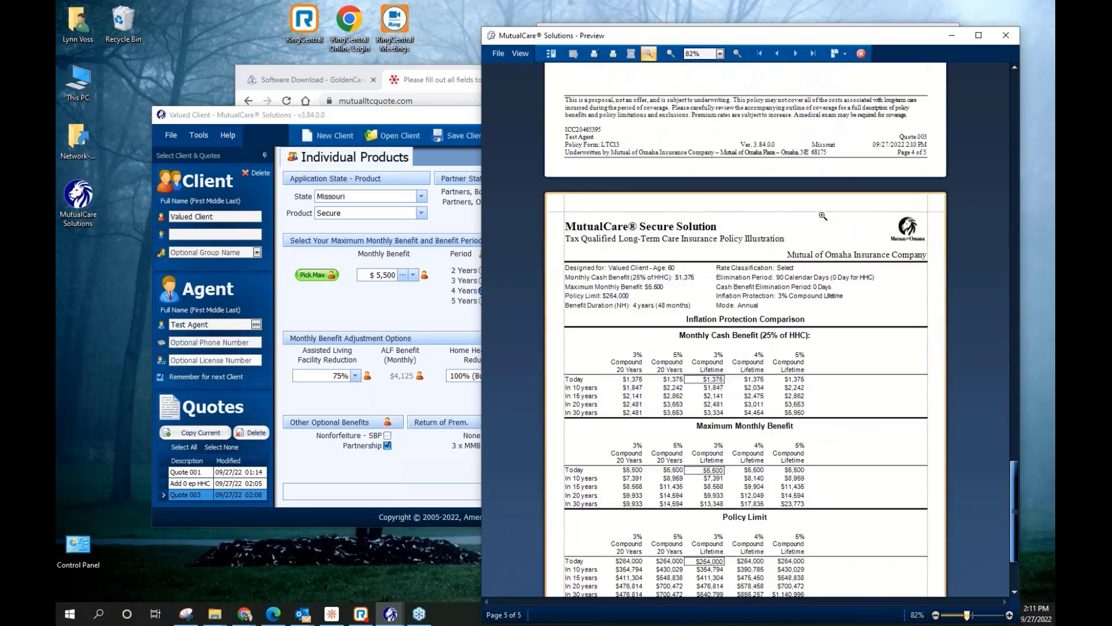
{"action": "scroll", "coordinate": [822, 216], "scroll_direction": "down", "scroll_amount": 2}
{"action": "scroll", "coordinate": [822, 216], "scroll_direction": "up", "scroll_amount": 5}
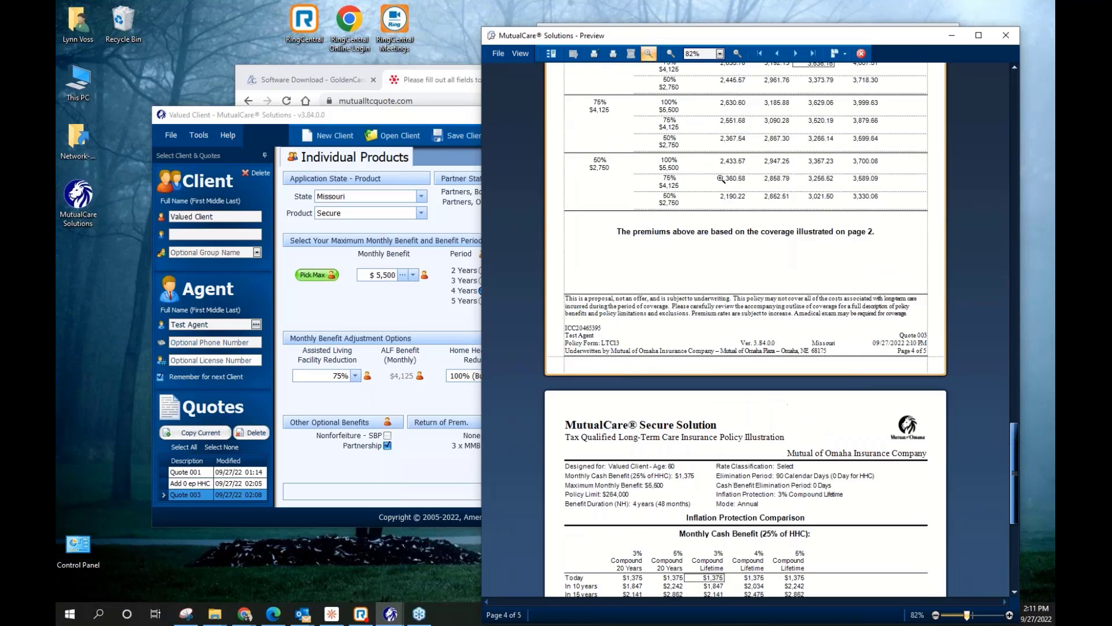
{"action": "left_click", "coordinate": [1013, 37]}
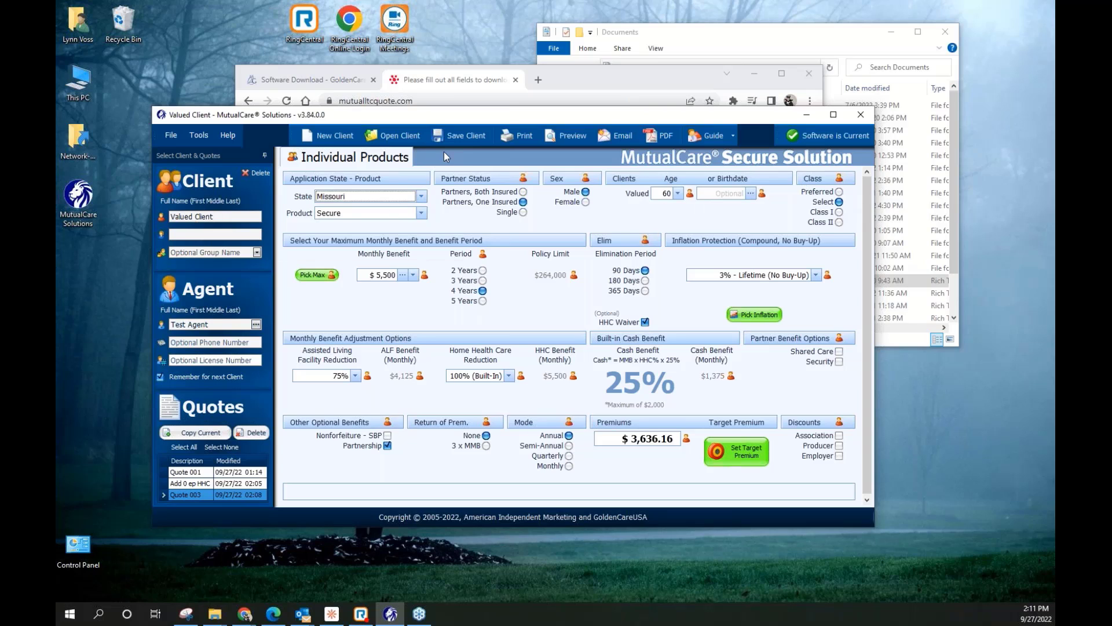
Save the current client and open the couple's client file stored under the other existing agent
{"action": "left_click", "coordinate": [440, 134]}
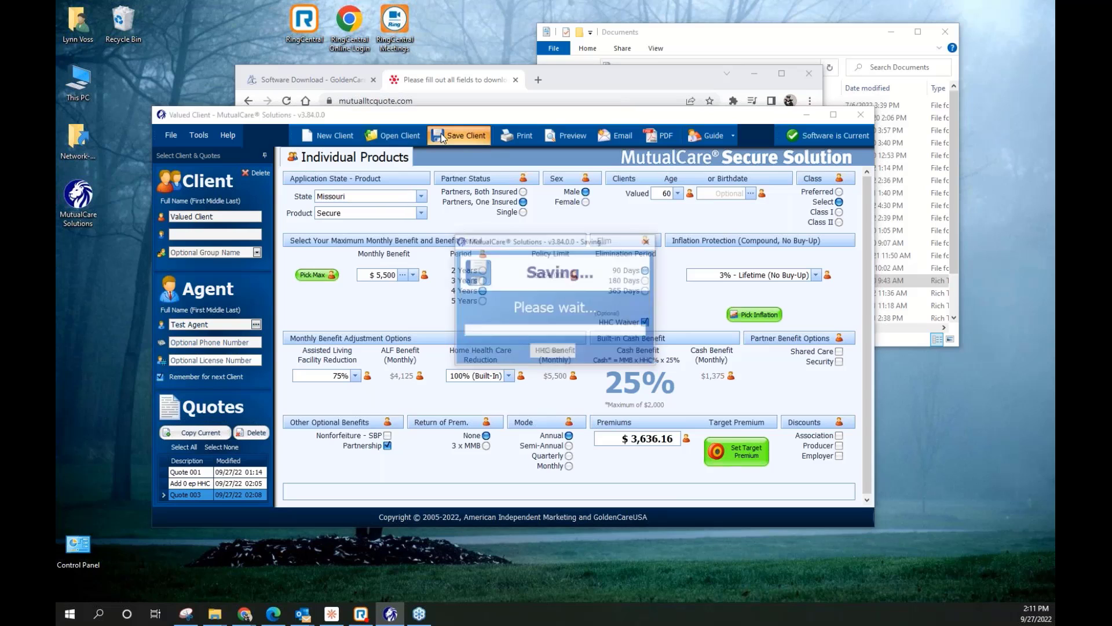
{"action": "left_click", "coordinate": [394, 133]}
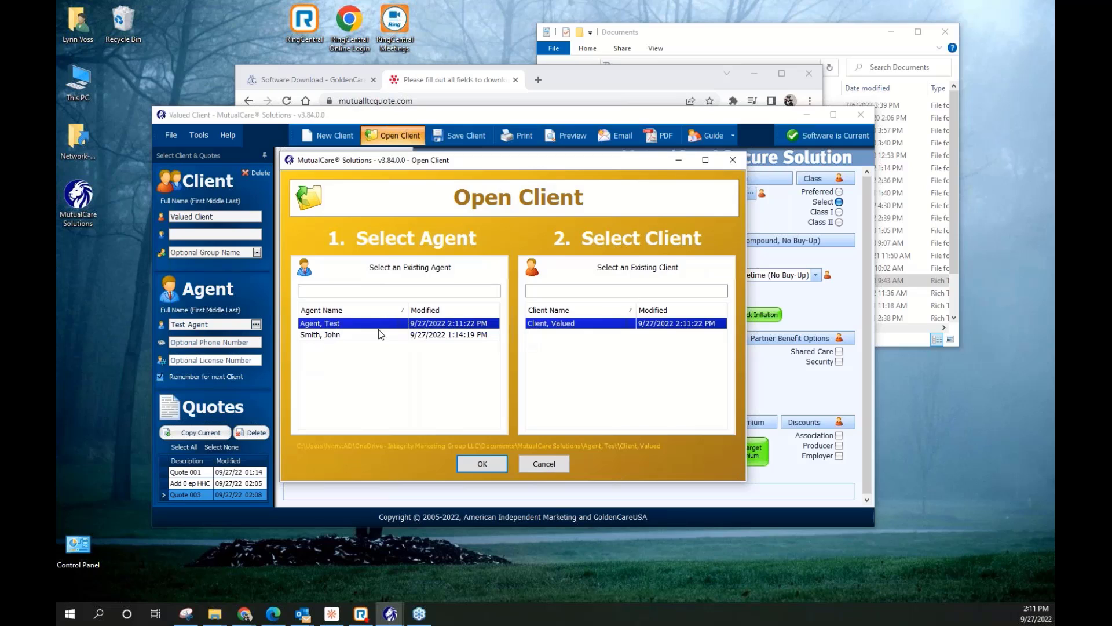
{"action": "left_click", "coordinate": [339, 335]}
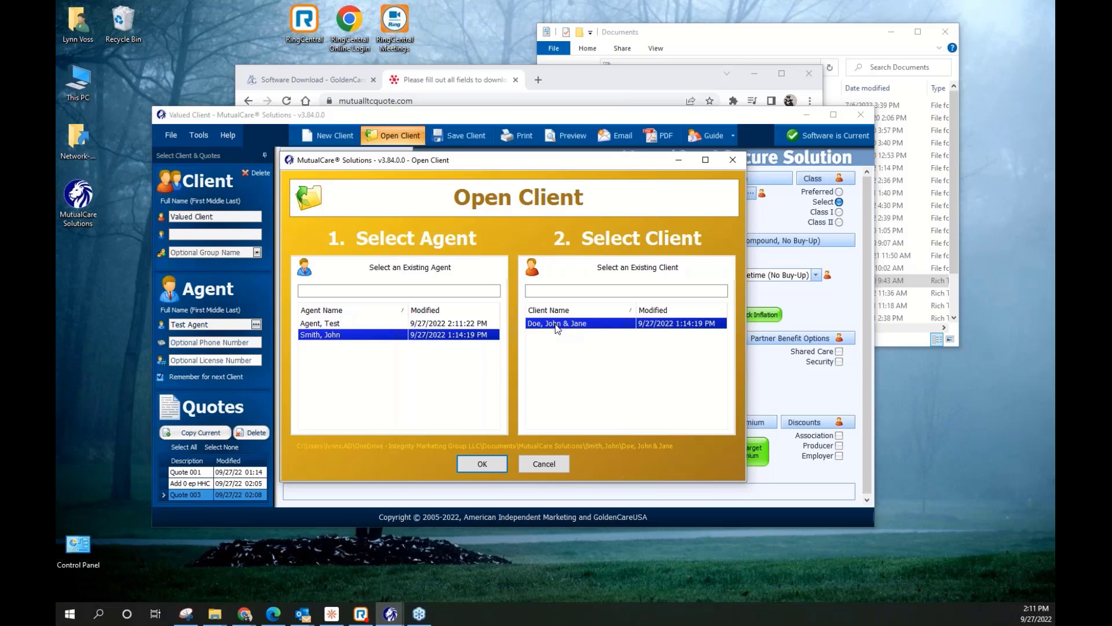
{"action": "left_click", "coordinate": [480, 464]}
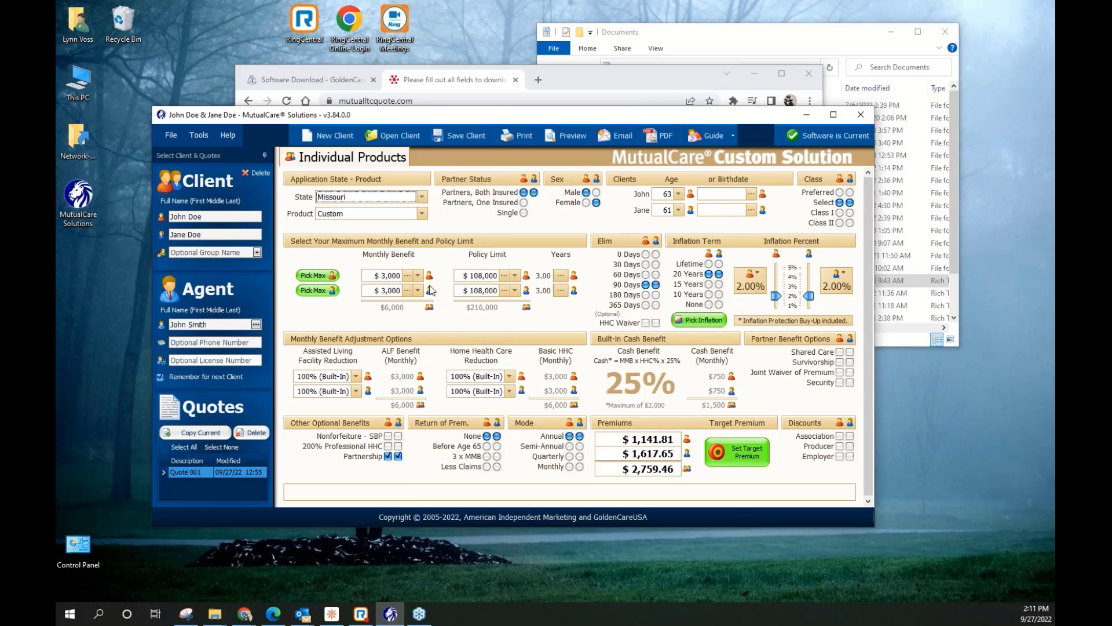
{"action": "left_click", "coordinate": [421, 214]}
{"action": "left_click", "coordinate": [422, 212]}
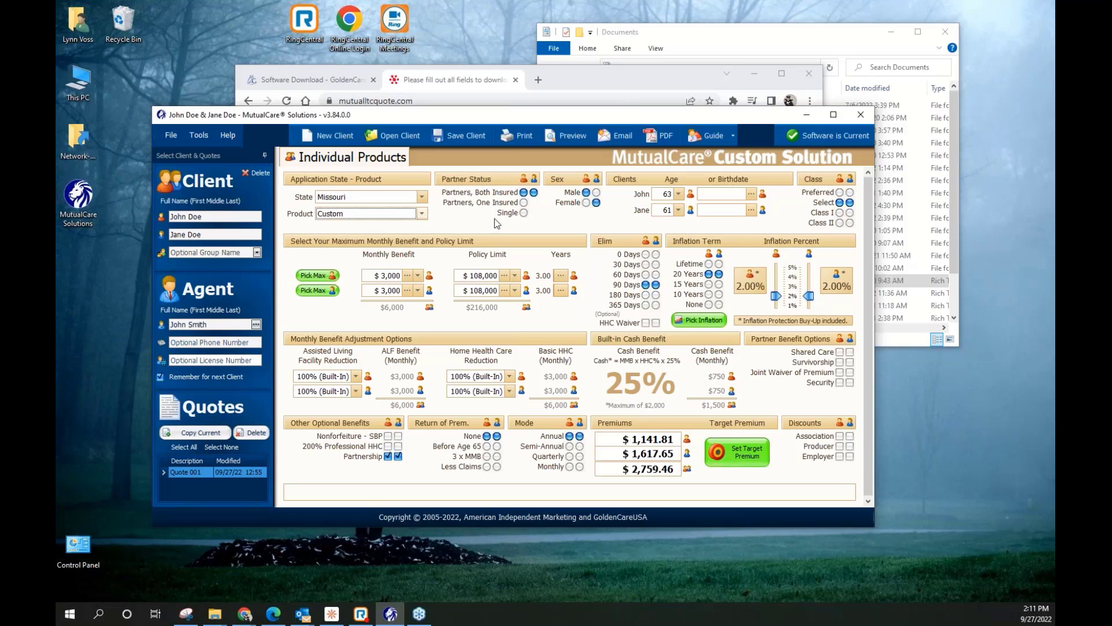
{"action": "left_click", "coordinate": [179, 324]}
{"action": "left_click_drag", "start_coordinate": [179, 324], "coordinate": [173, 324]}
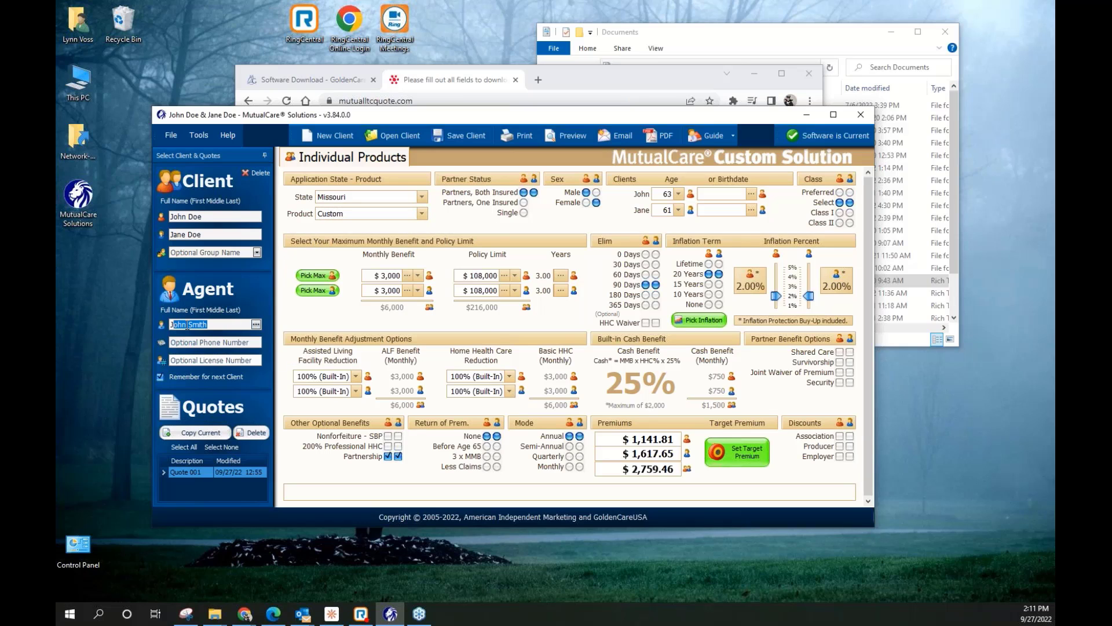
{"action": "left_click", "coordinate": [192, 324]}
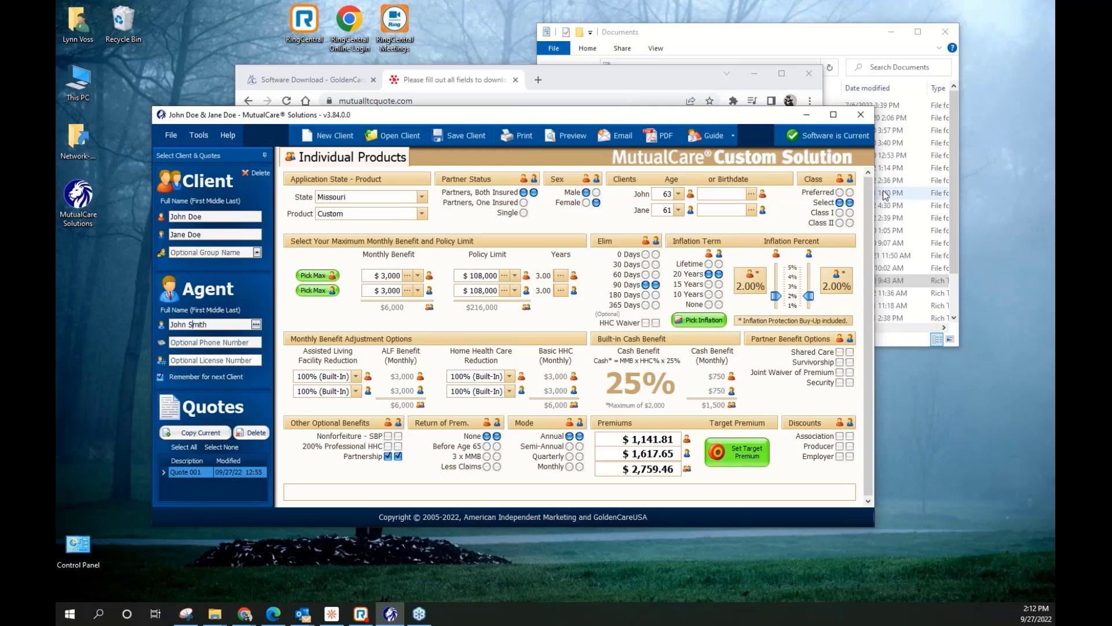
Set the first client's rate class to Preferred and the second client's to Select
{"action": "left_click", "coordinate": [840, 192]}
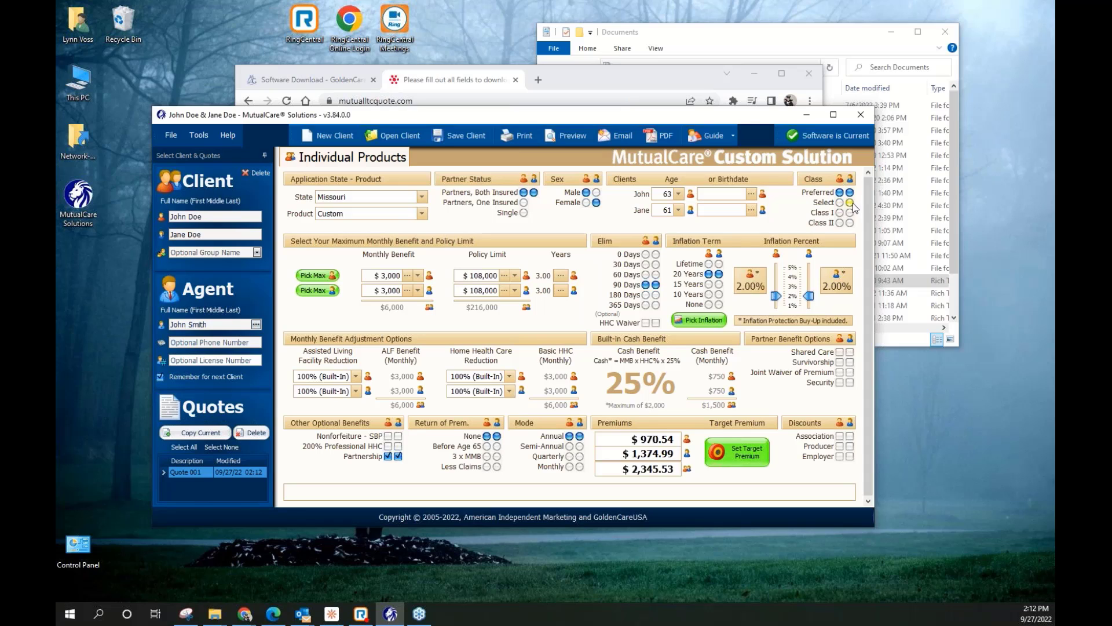
{"action": "left_click", "coordinate": [849, 202]}
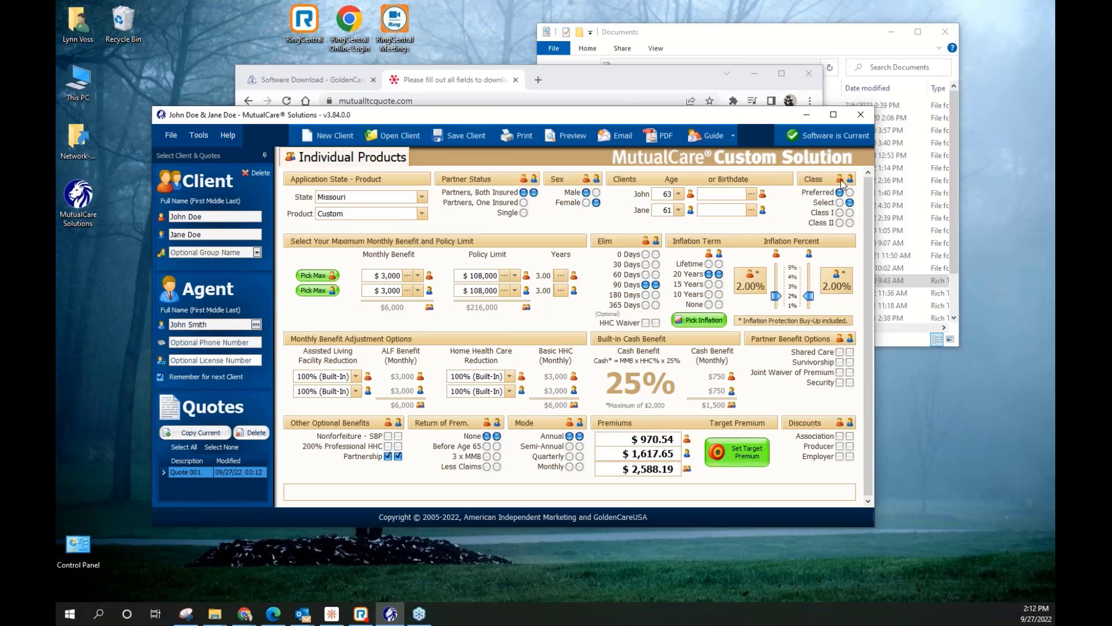
{"action": "left_click", "coordinate": [207, 219]}
{"action": "left_click", "coordinate": [207, 219]}
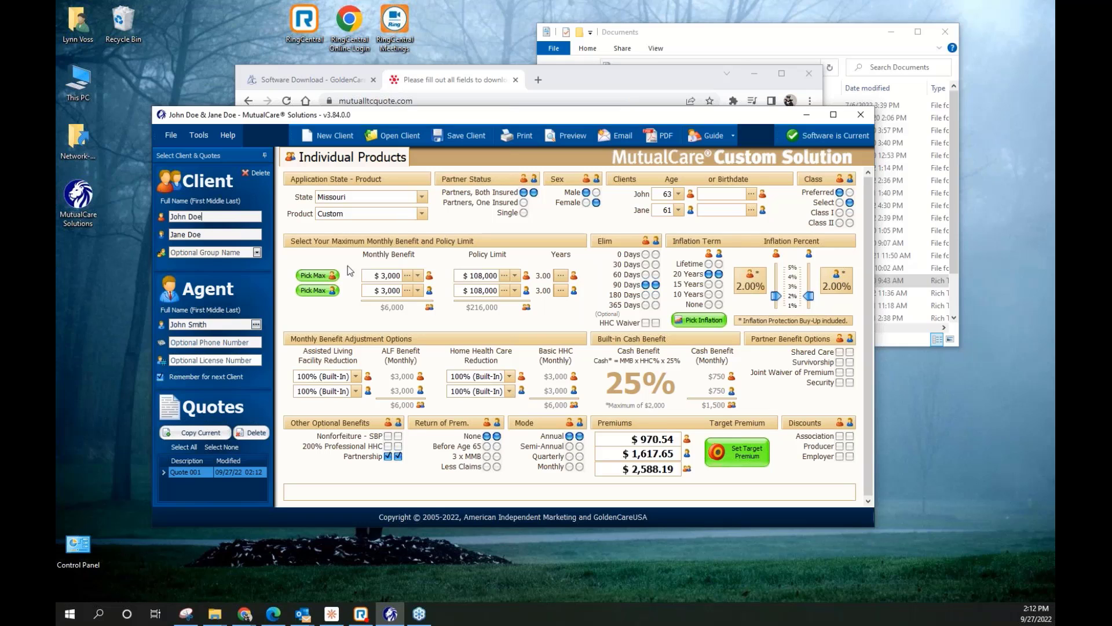
Try making the first client Female, and restore the second client as the Female partner
{"action": "triple_click", "coordinate": [203, 216]}
{"action": "left_click", "coordinate": [208, 216]}
{"action": "left_click", "coordinate": [586, 202]}
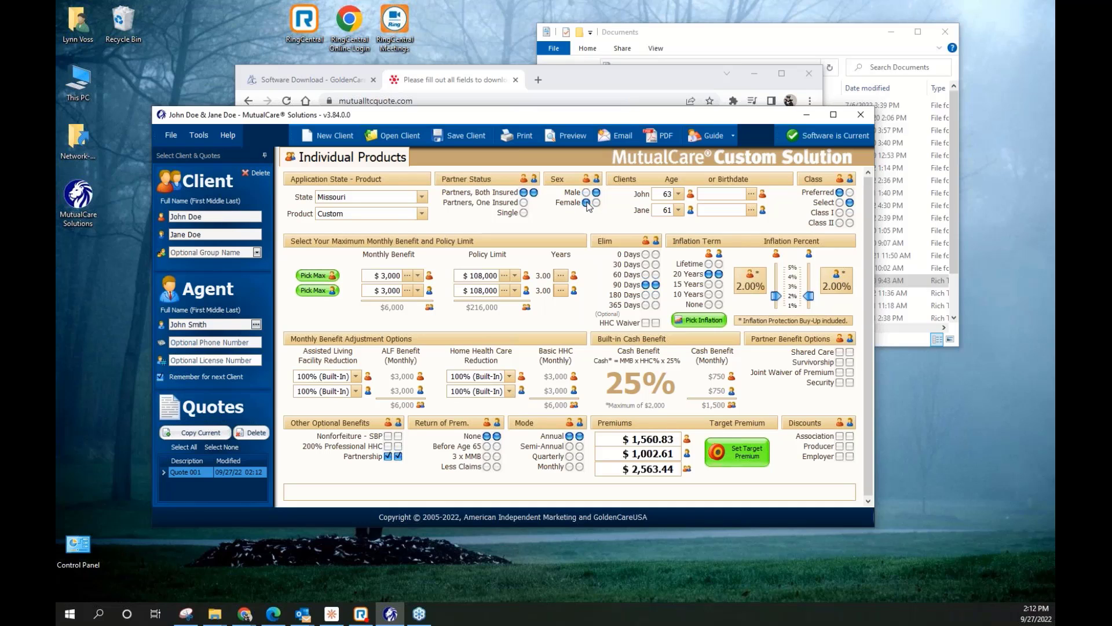
{"action": "left_click", "coordinate": [596, 203]}
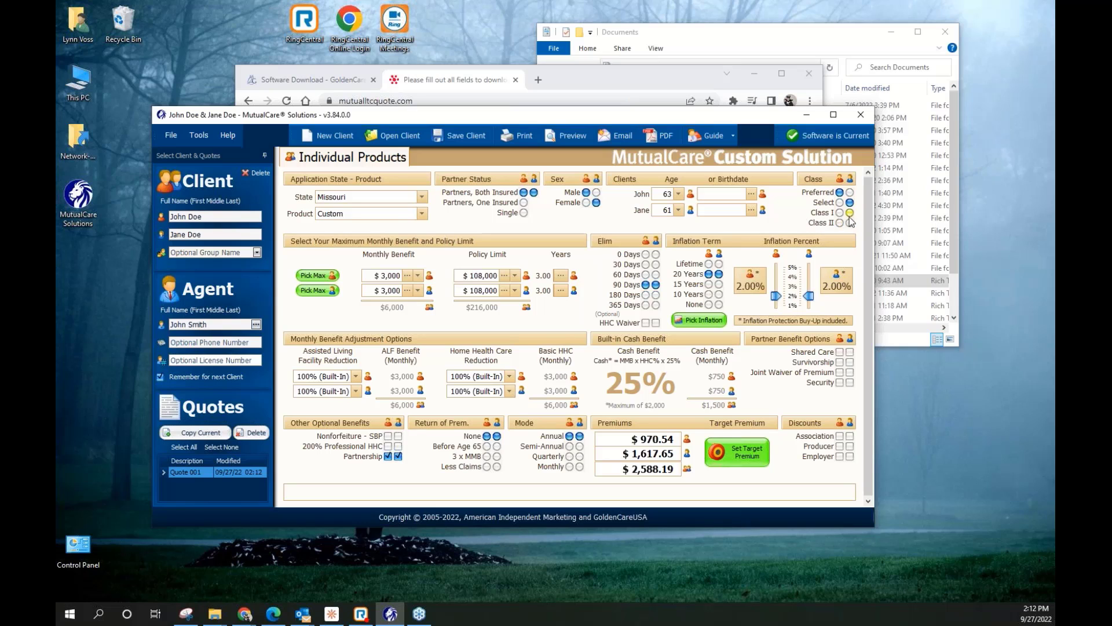
Set the first client's monthly benefit to $4,000 and the second client's to $2,000
{"action": "left_click", "coordinate": [421, 281]}
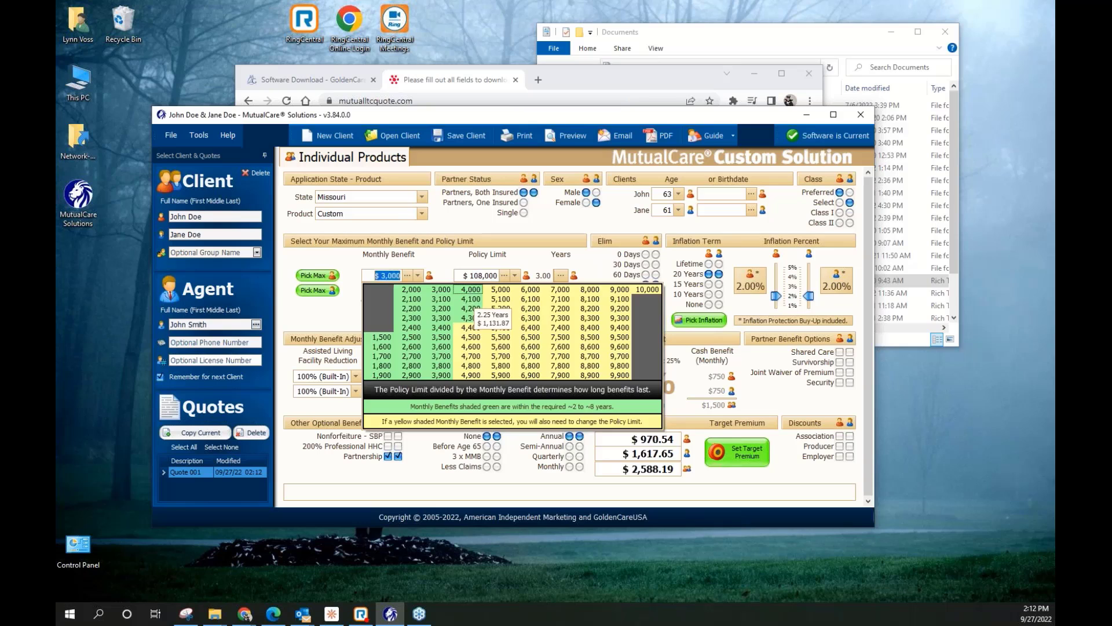
{"action": "left_click", "coordinate": [474, 290]}
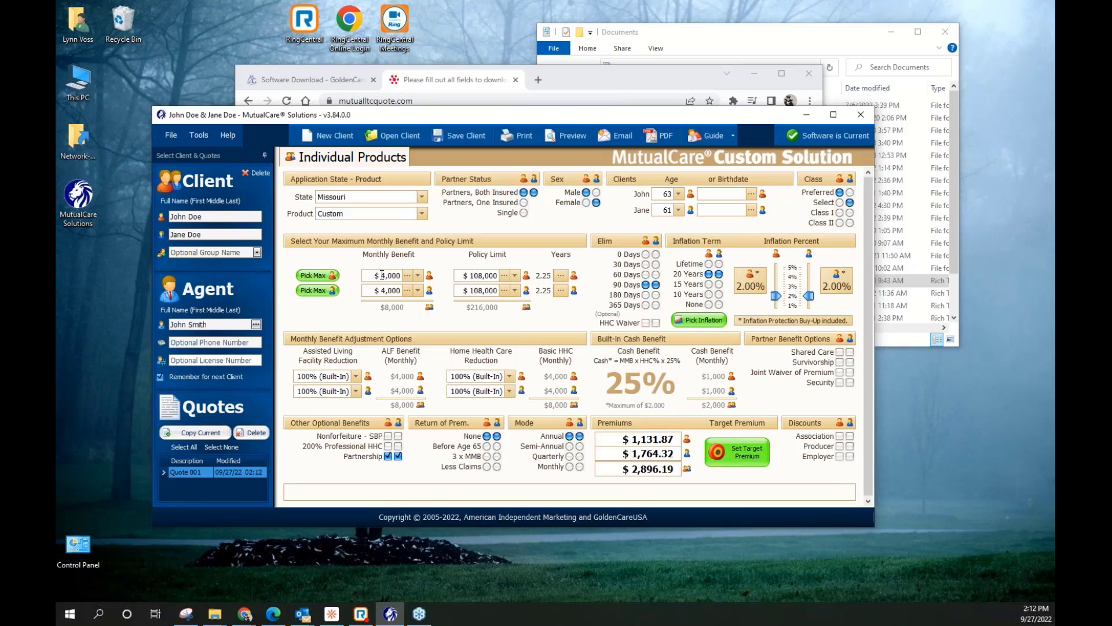
{"action": "left_click", "coordinate": [419, 290]}
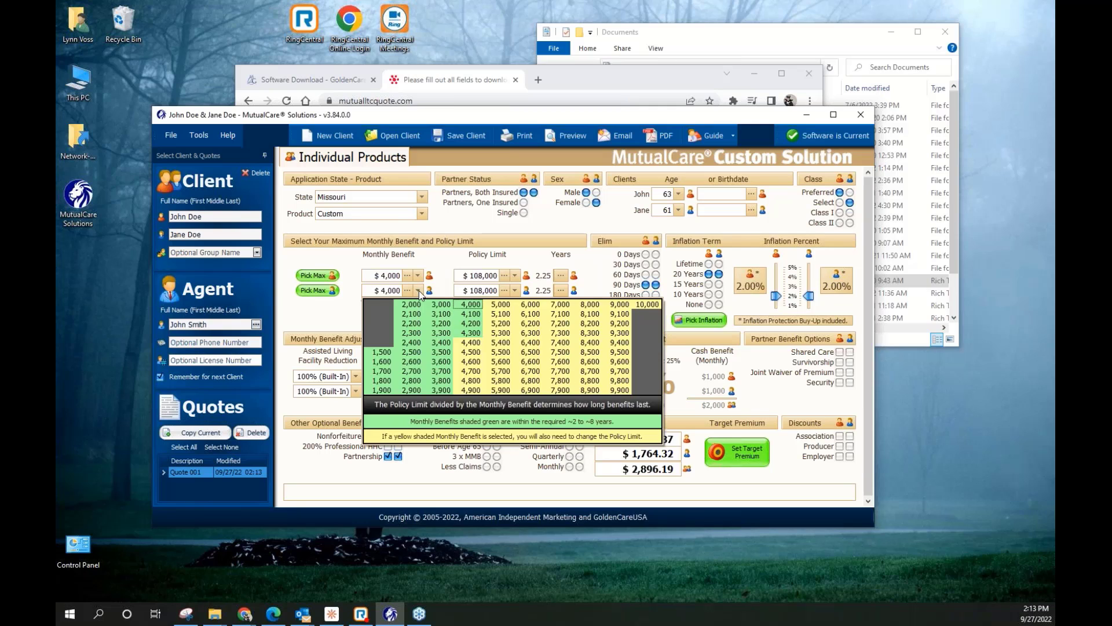
{"action": "left_click", "coordinate": [416, 311]}
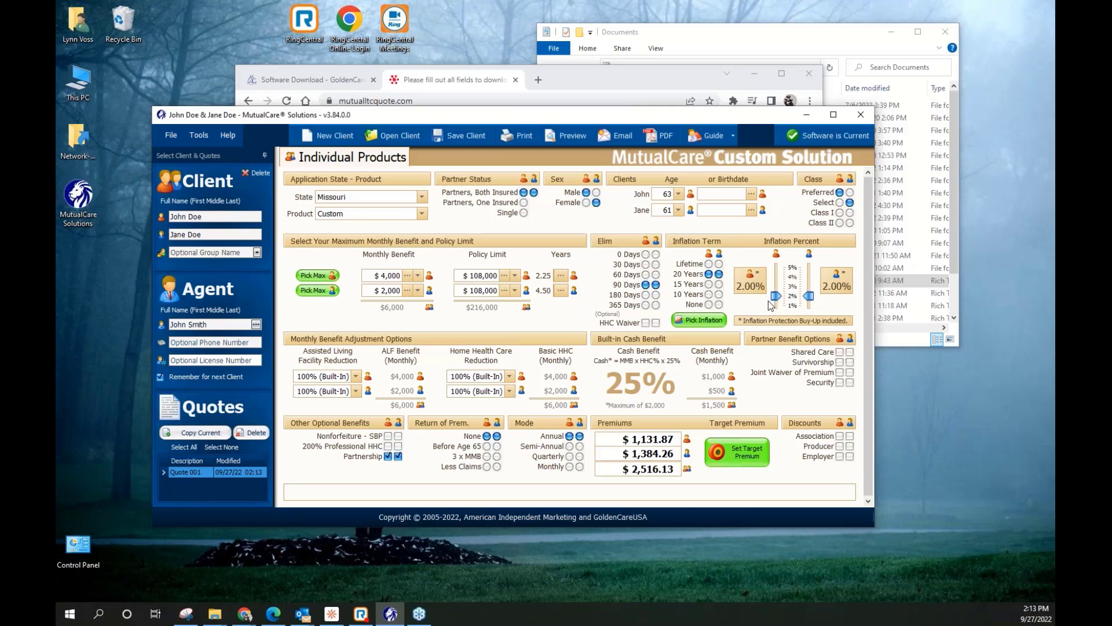
Raise the second client's inflation percent to 3.25%
{"action": "left_click_drag", "start_coordinate": [809, 296], "coordinate": [811, 284]}
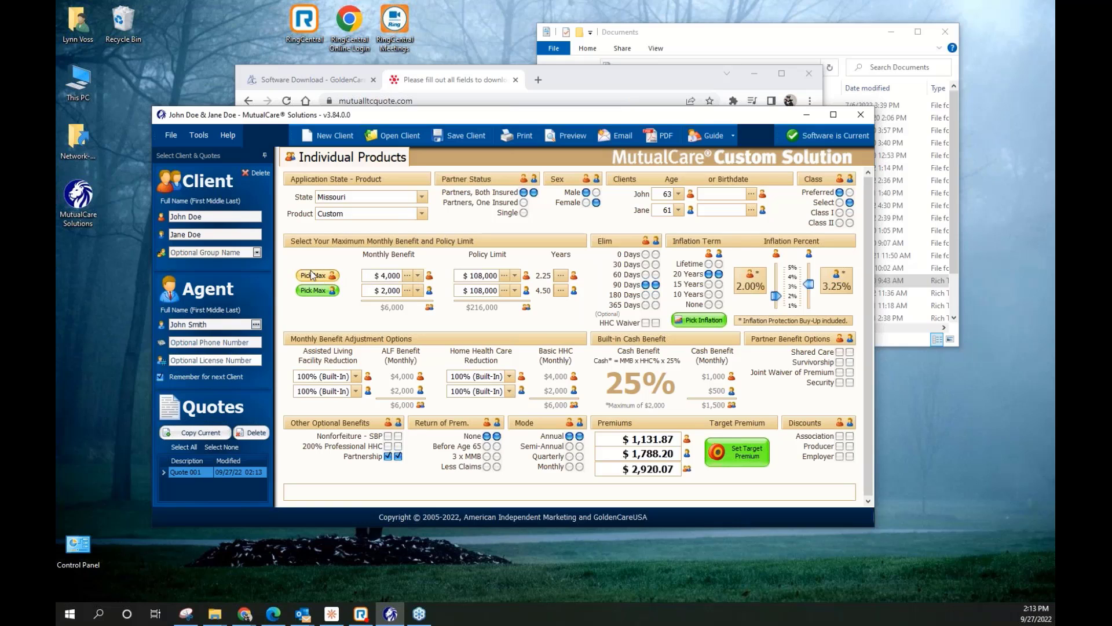
{"action": "left_click_drag", "start_coordinate": [203, 219], "coordinate": [170, 219]}
{"action": "left_click", "coordinate": [205, 217]}
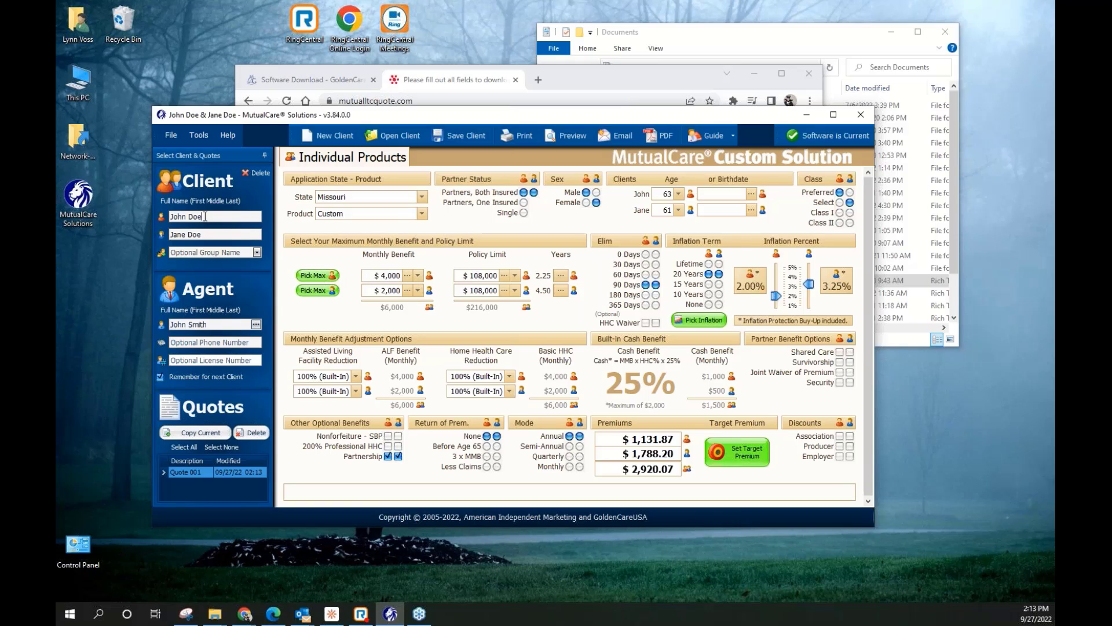
Set both clients' monthly benefit to $3,000 by choosing that amount for the first client
{"action": "left_click", "coordinate": [418, 277]}
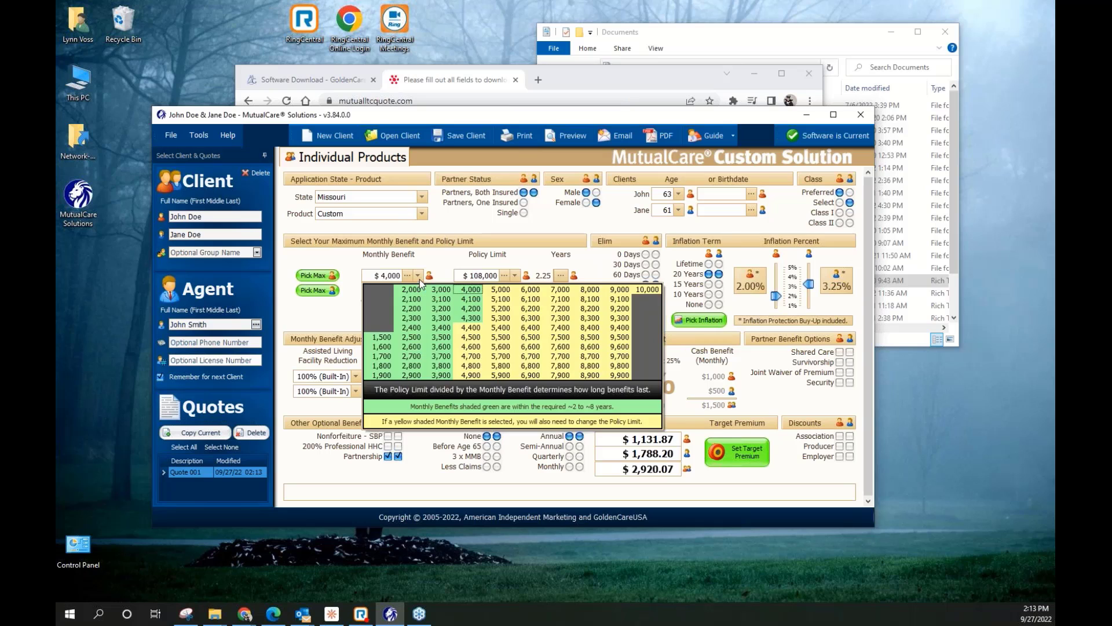
{"action": "left_click", "coordinate": [418, 277]}
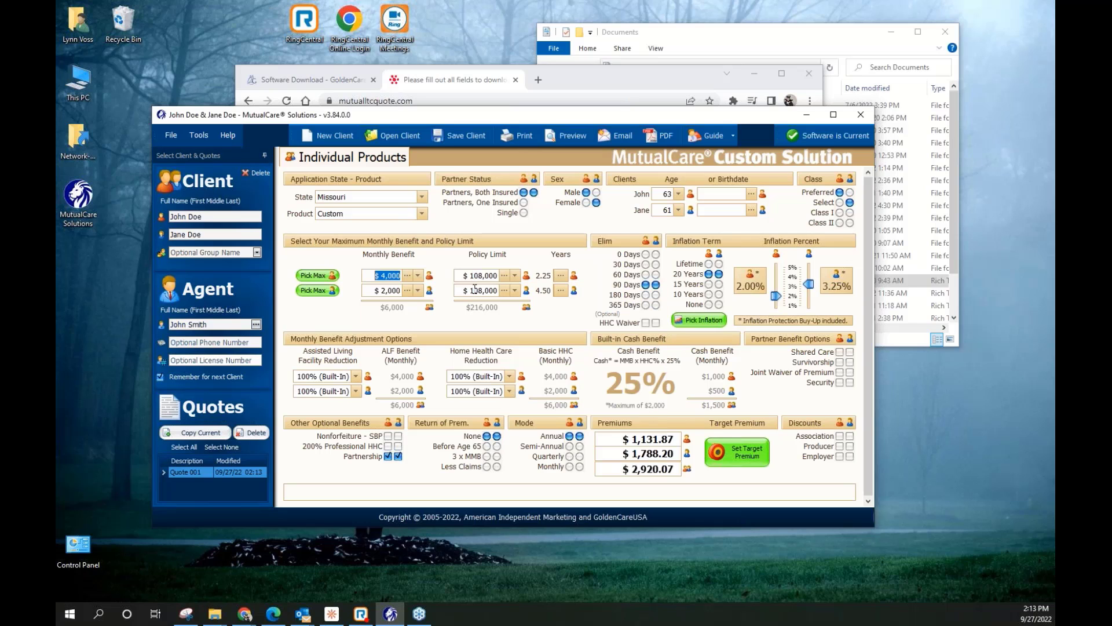
{"action": "left_click", "coordinate": [419, 277]}
{"action": "left_click", "coordinate": [444, 290]}
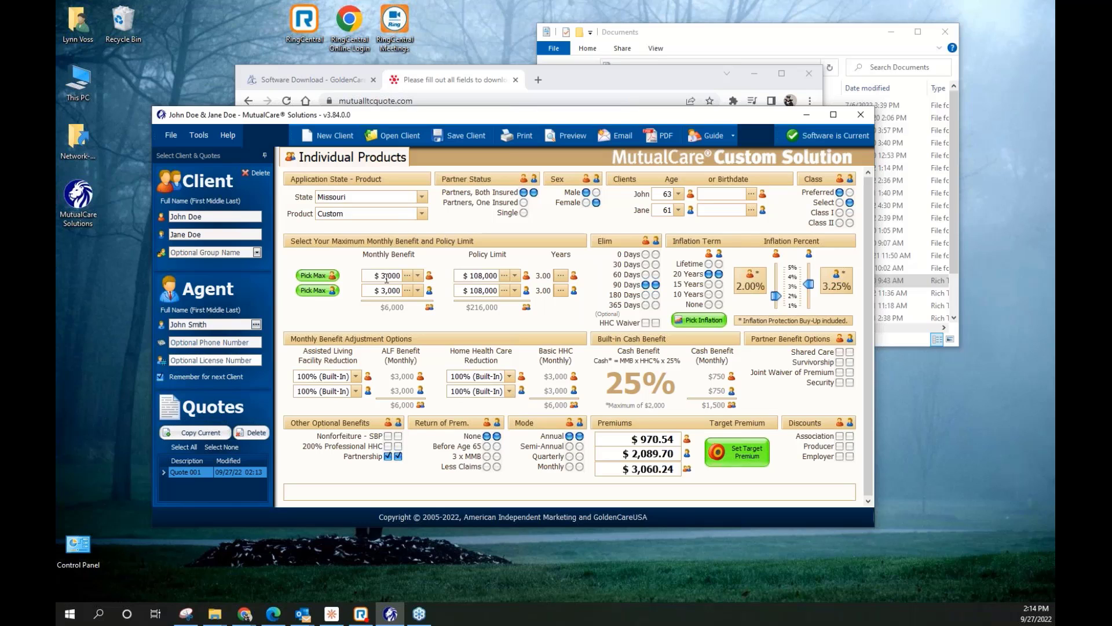
Explore the upper edge of the benefit grid, trying policy limits of $400,000, $260,000, $450,000 and $300,000
{"action": "left_click", "coordinate": [319, 275]}
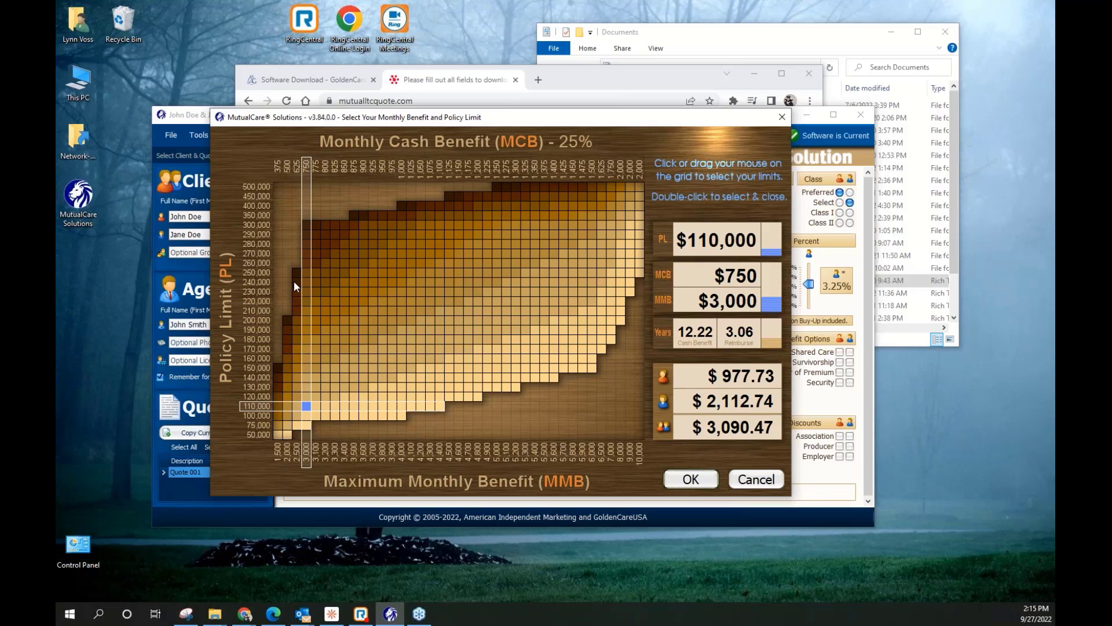
{"action": "left_click", "coordinate": [403, 206]}
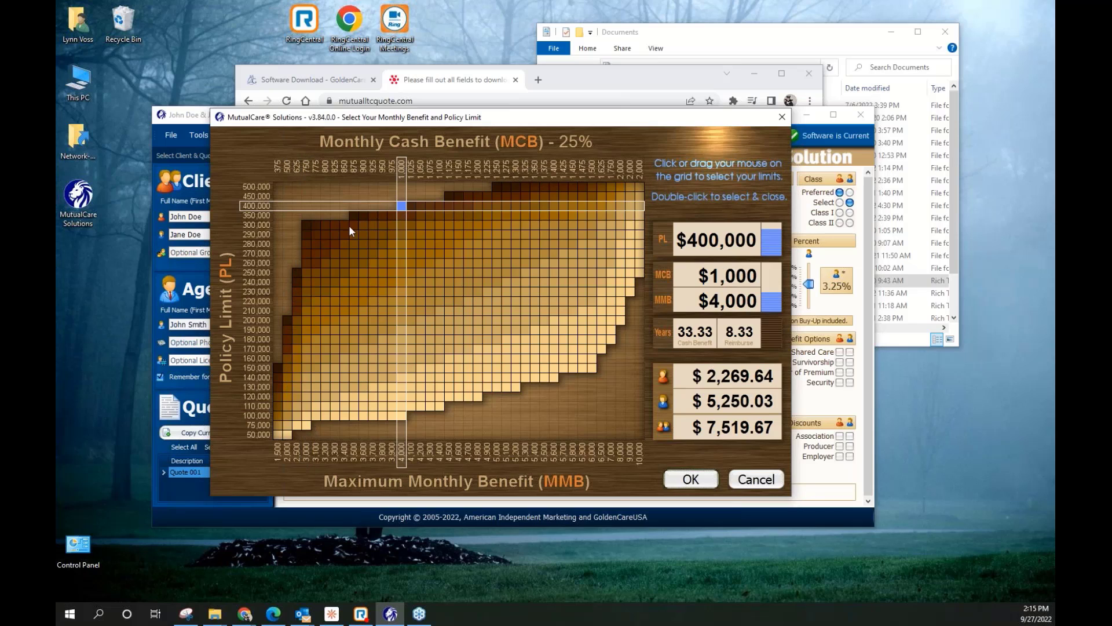
{"action": "left_click_drag", "start_coordinate": [335, 225], "coordinate": [306, 263]}
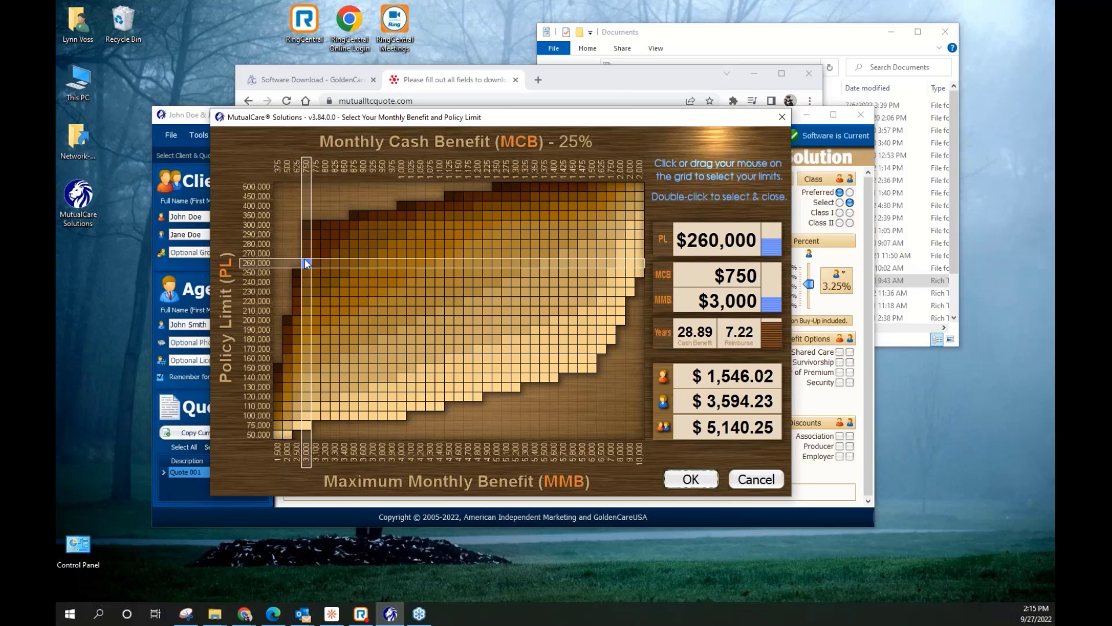
{"action": "left_click", "coordinate": [449, 197]}
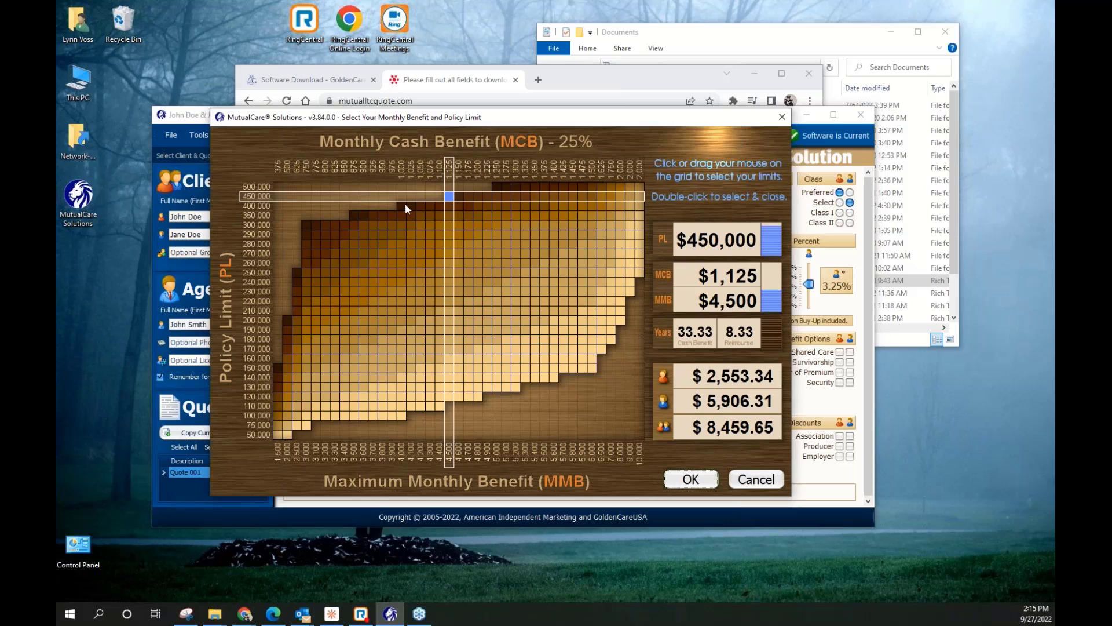
{"action": "left_click", "coordinate": [306, 225]}
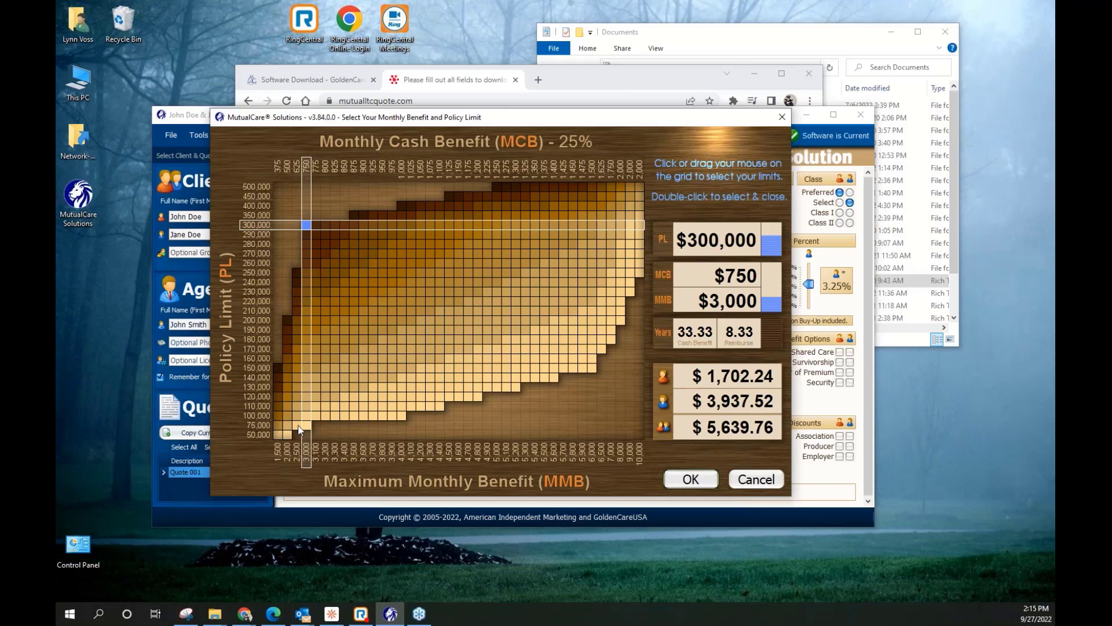
Try the grid's lower-edge combinations, including $100,000 with $3,400 and $4,000, $120,000 with $4,800, and $140,000 with $5,600
{"action": "left_click", "coordinate": [277, 434]}
{"action": "left_click", "coordinate": [342, 418]}
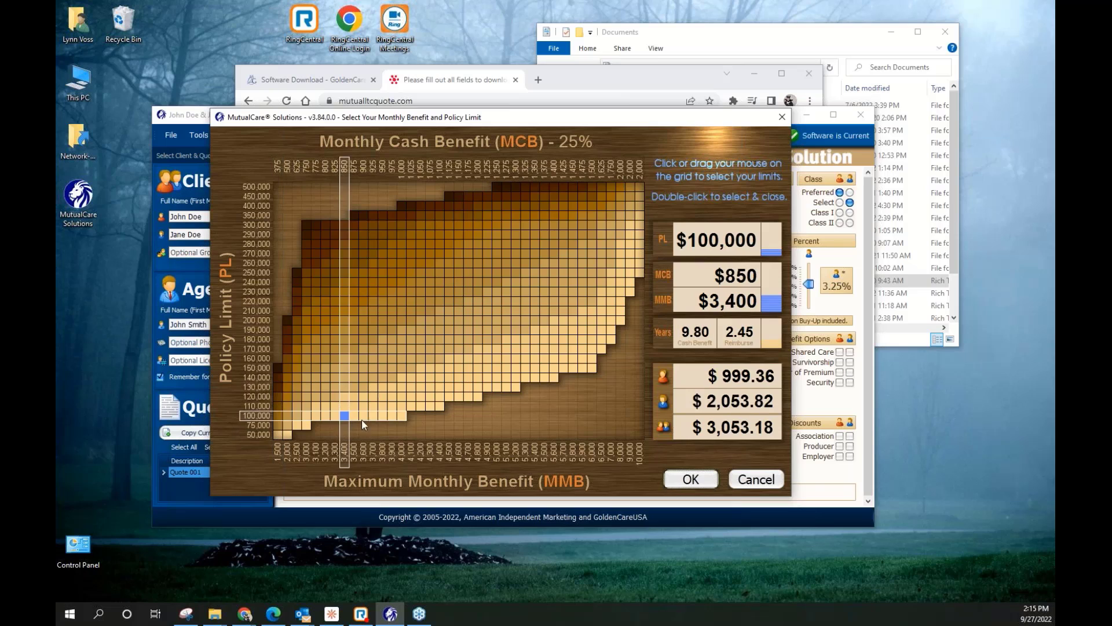
{"action": "left_click", "coordinate": [377, 417]}
{"action": "left_click", "coordinate": [402, 417]}
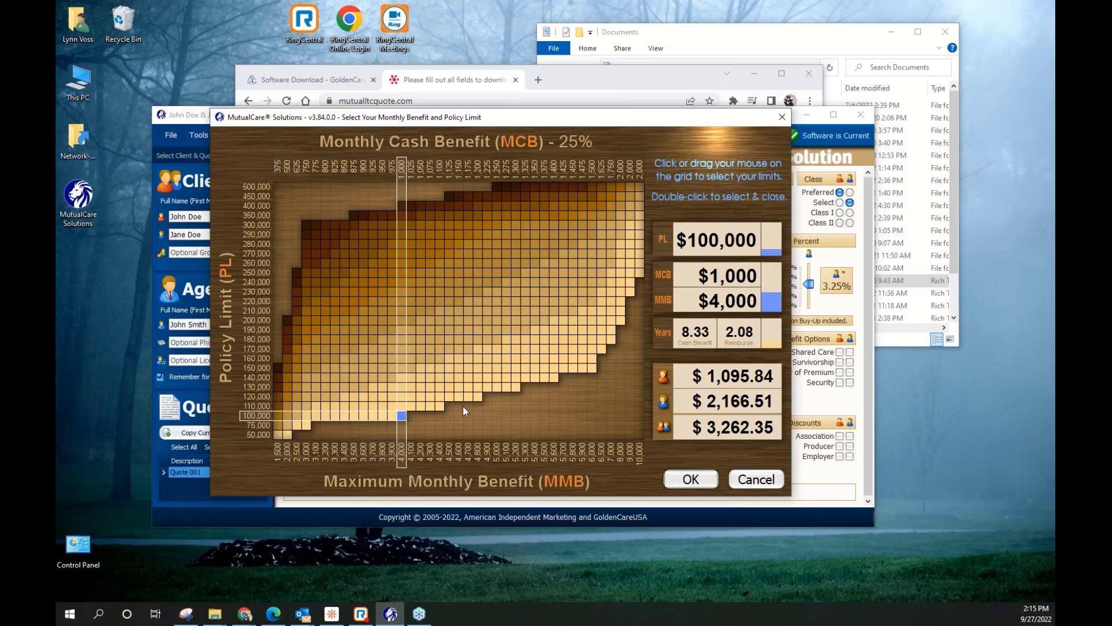
{"action": "left_click", "coordinate": [479, 398]}
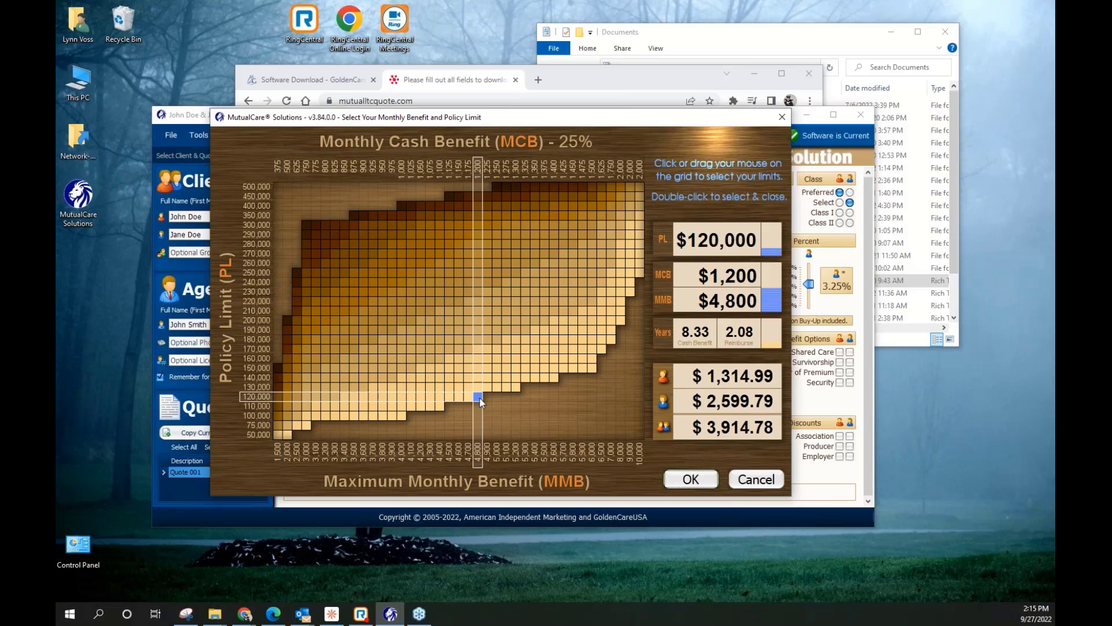
{"action": "left_click", "coordinate": [552, 376]}
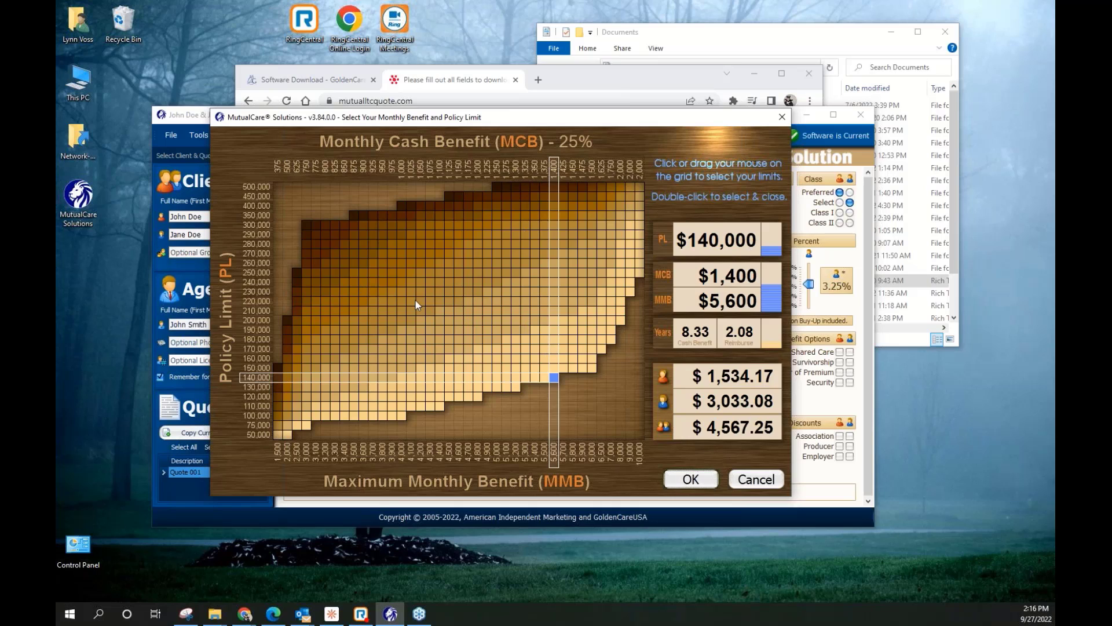
Choose a $160,000 policy limit with a $3,500 monthly benefit in the grid and apply it to both clients
{"action": "left_click_drag", "start_coordinate": [416, 300], "coordinate": [354, 358]}
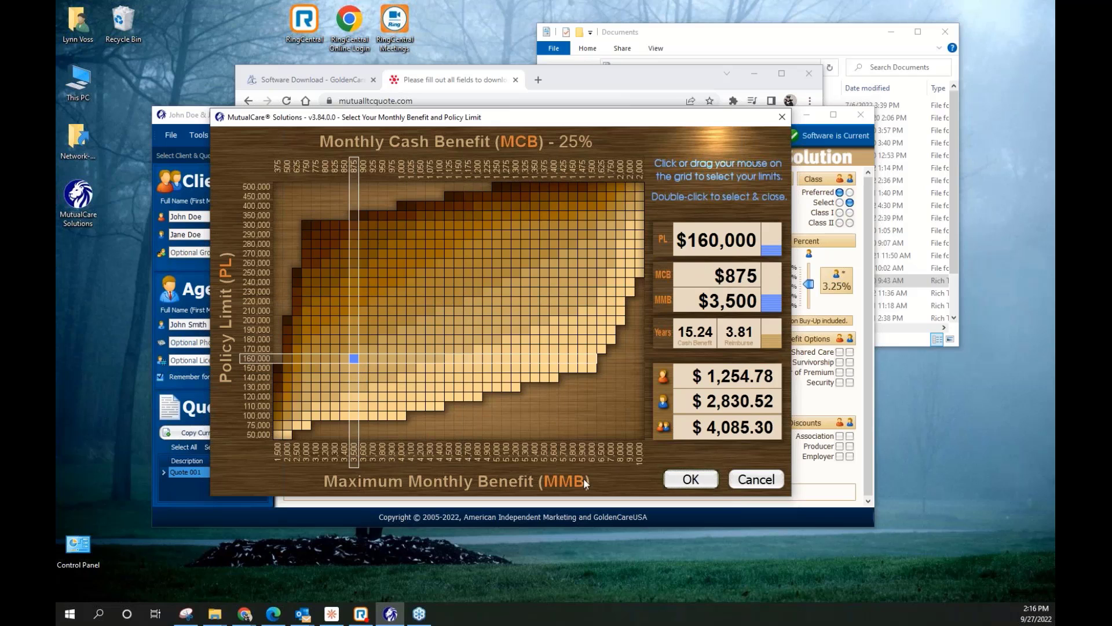
{"action": "left_click", "coordinate": [690, 479]}
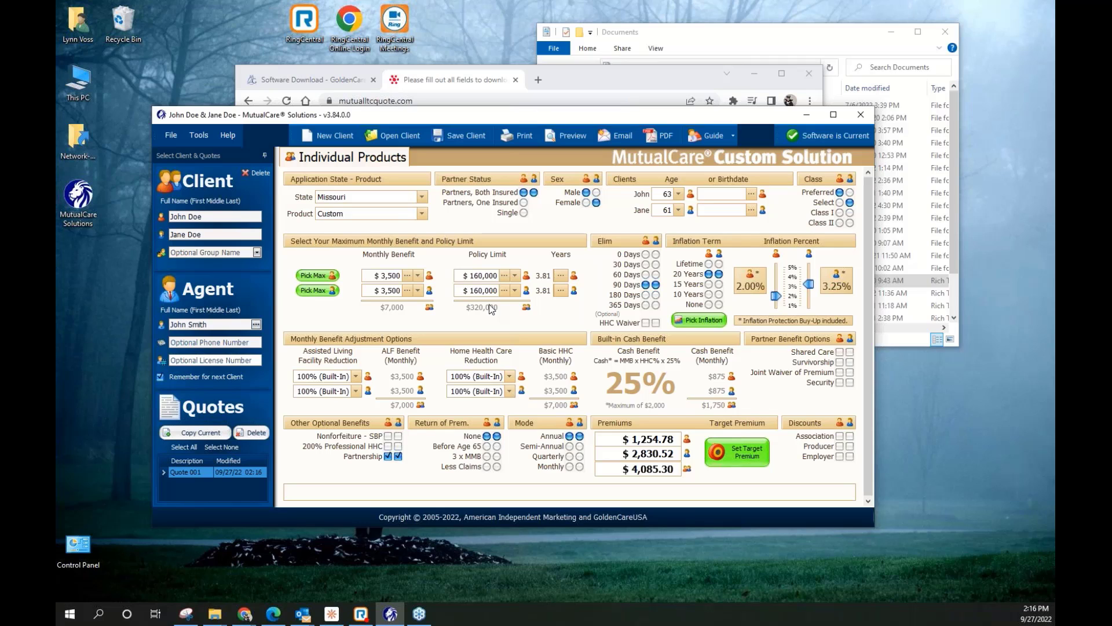
Show plans lasting 4 years in the monthly benefit table and compare policy limit increments of $50K, $25K, $10K and $5K
{"action": "left_click", "coordinate": [408, 279]}
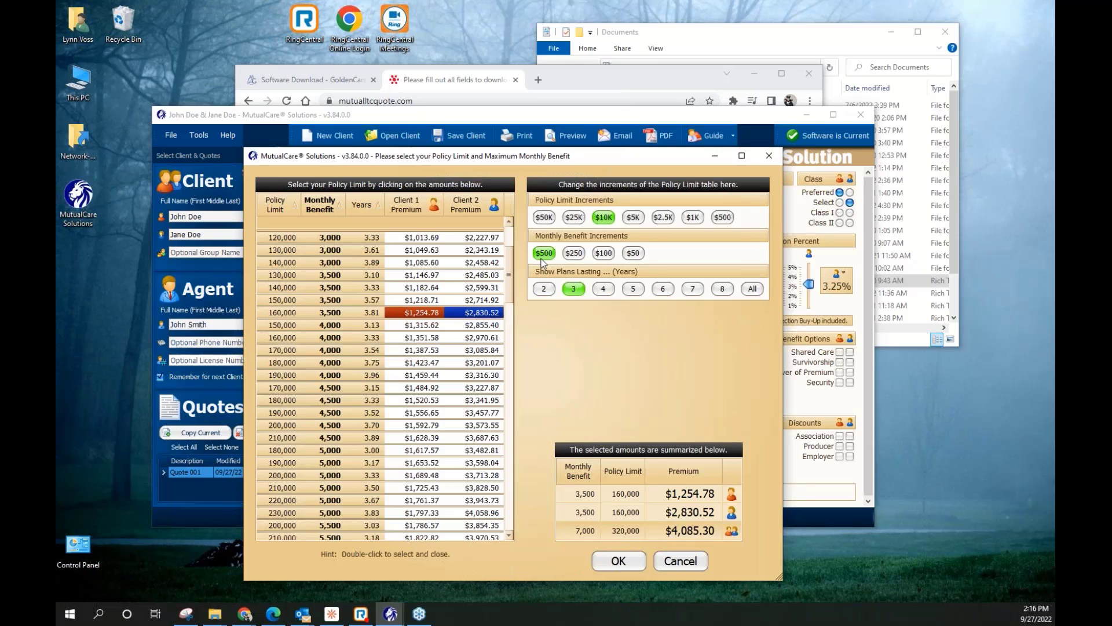
{"action": "left_click", "coordinate": [602, 289]}
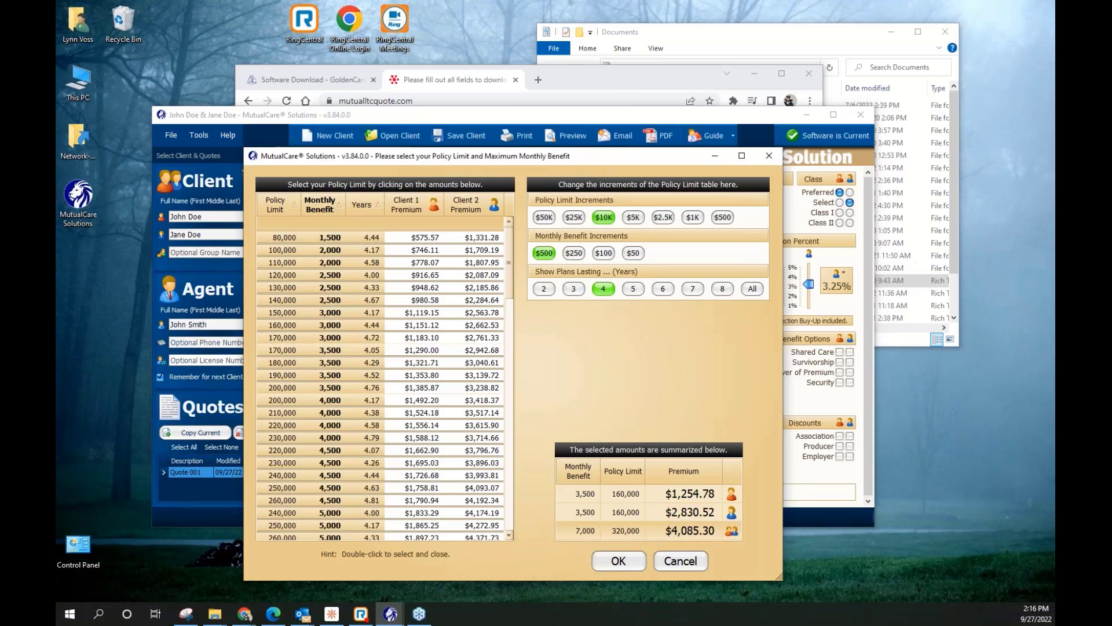
{"action": "left_click", "coordinate": [550, 219]}
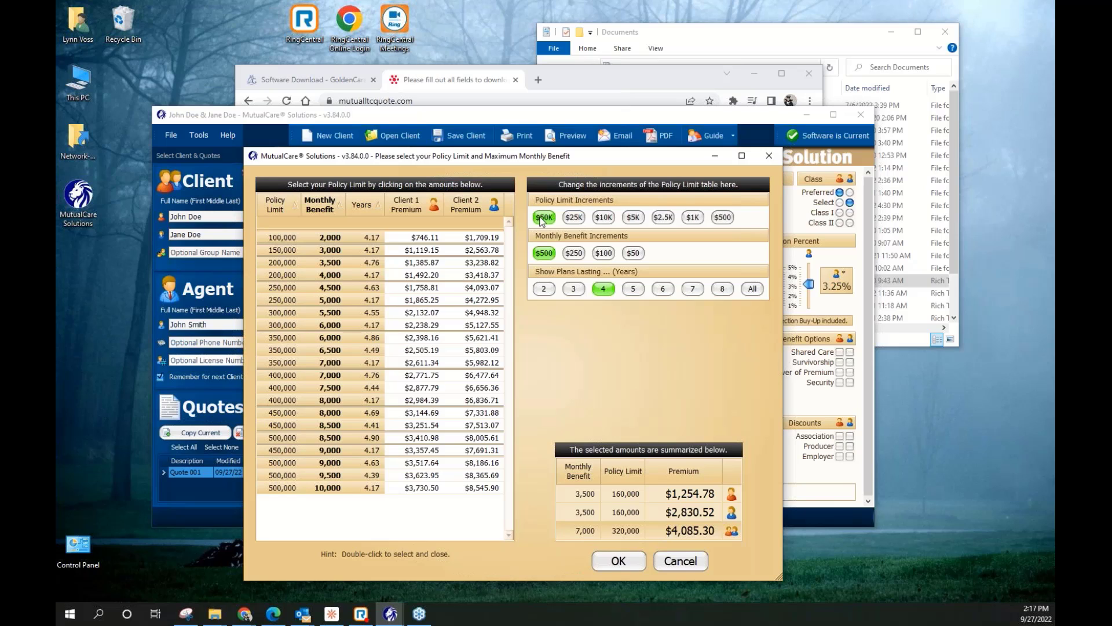
{"action": "left_click", "coordinate": [574, 218]}
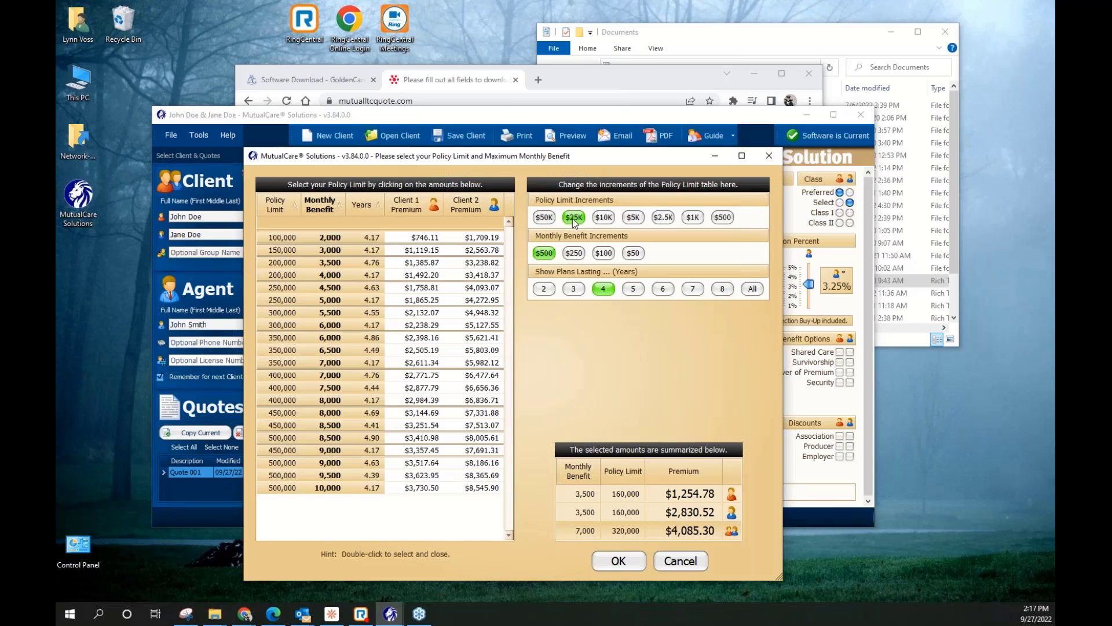
{"action": "left_click", "coordinate": [604, 219]}
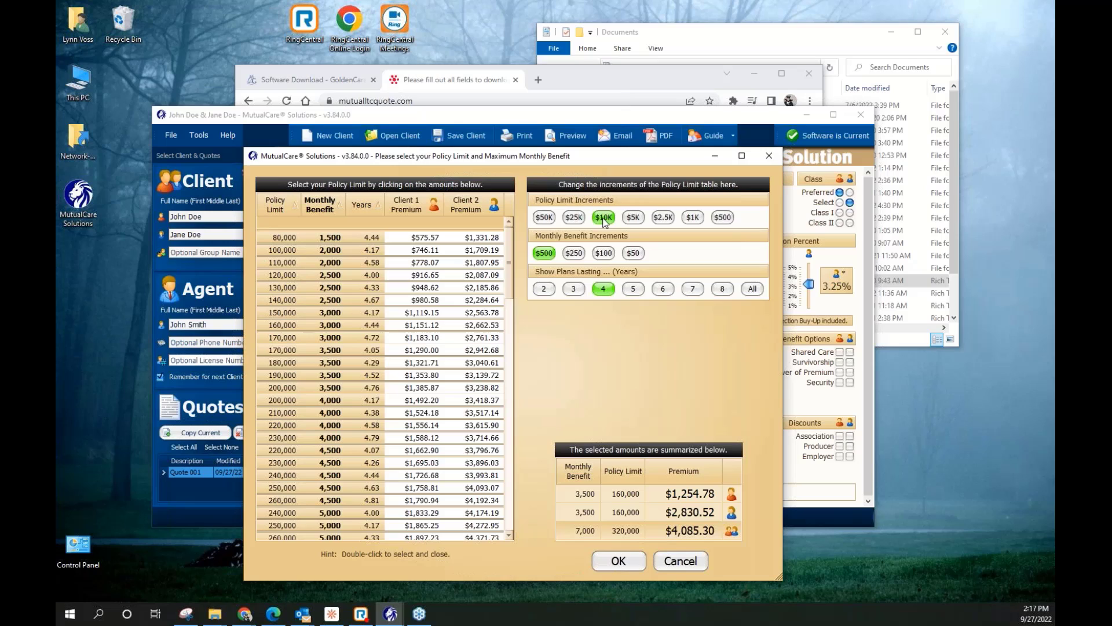
{"action": "left_click", "coordinate": [633, 218]}
Browse the plan table with $100 and $50 monthly benefit increments and $500 policy limit increments, keeping the selected plan
{"action": "left_click", "coordinate": [604, 253]}
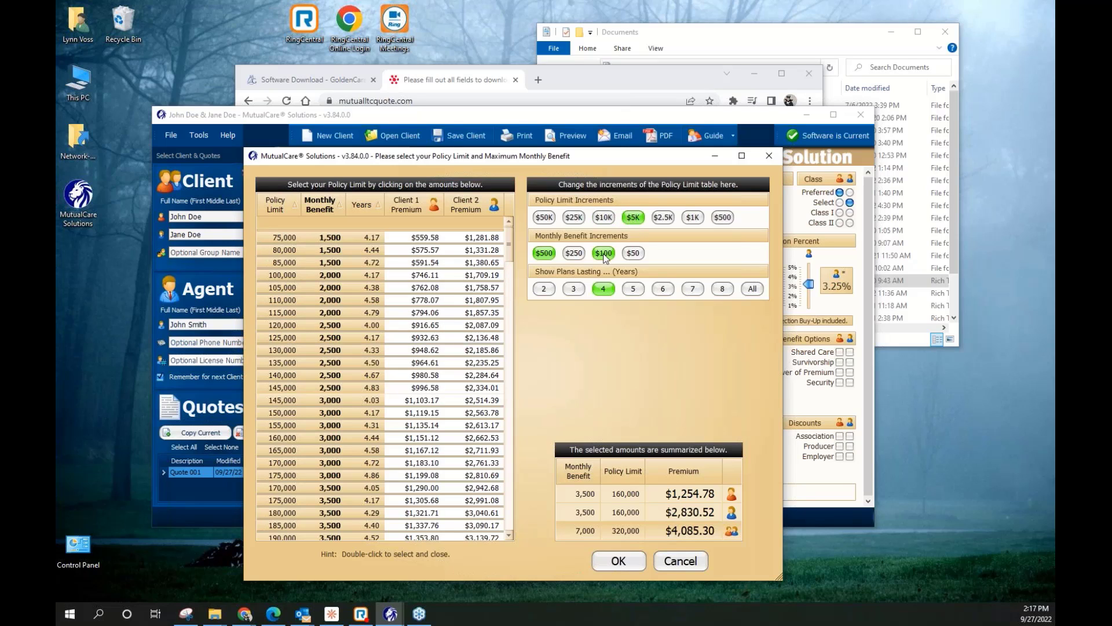
{"action": "left_click", "coordinate": [632, 253]}
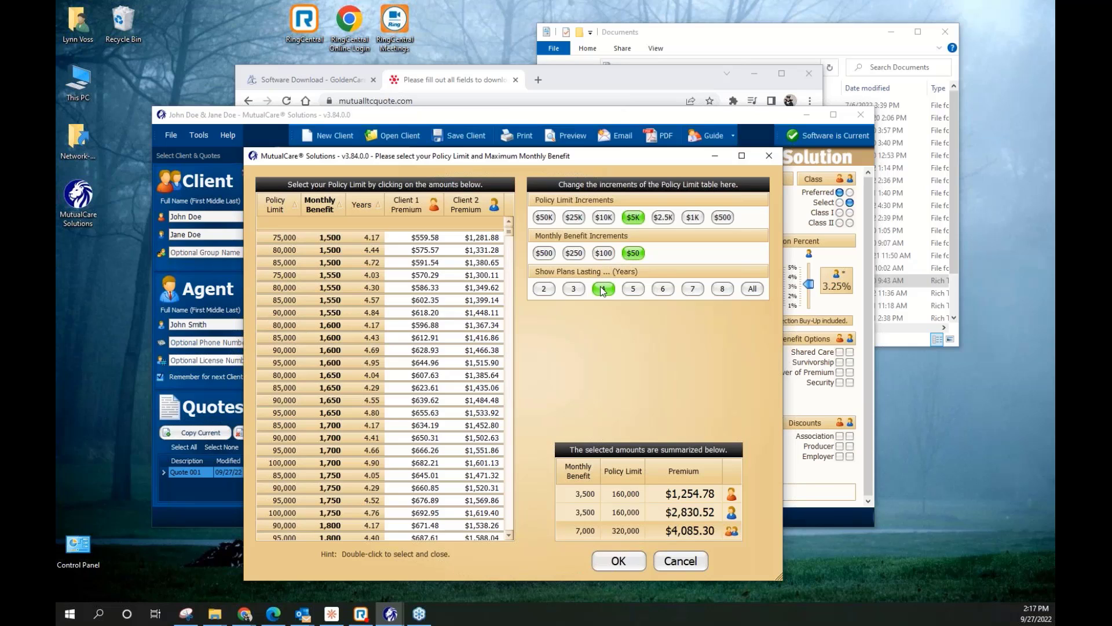
{"action": "scroll", "coordinate": [510, 234], "scroll_direction": "down", "scroll_amount": 4}
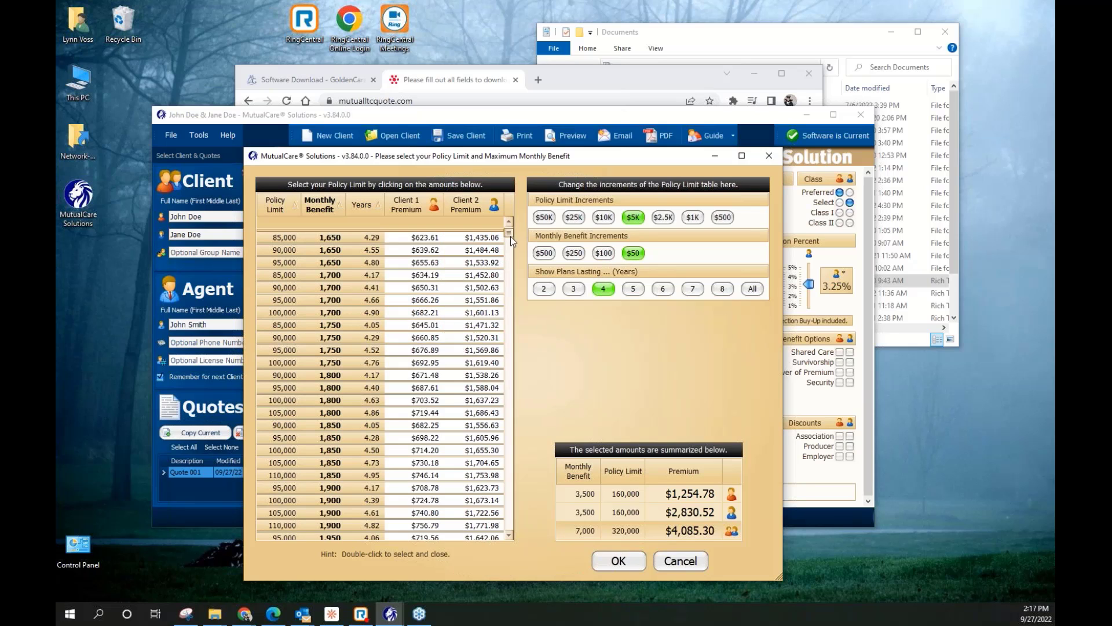
{"action": "left_click_drag", "start_coordinate": [510, 235], "coordinate": [513, 269]}
{"action": "left_click_drag", "start_coordinate": [513, 290], "coordinate": [516, 227]}
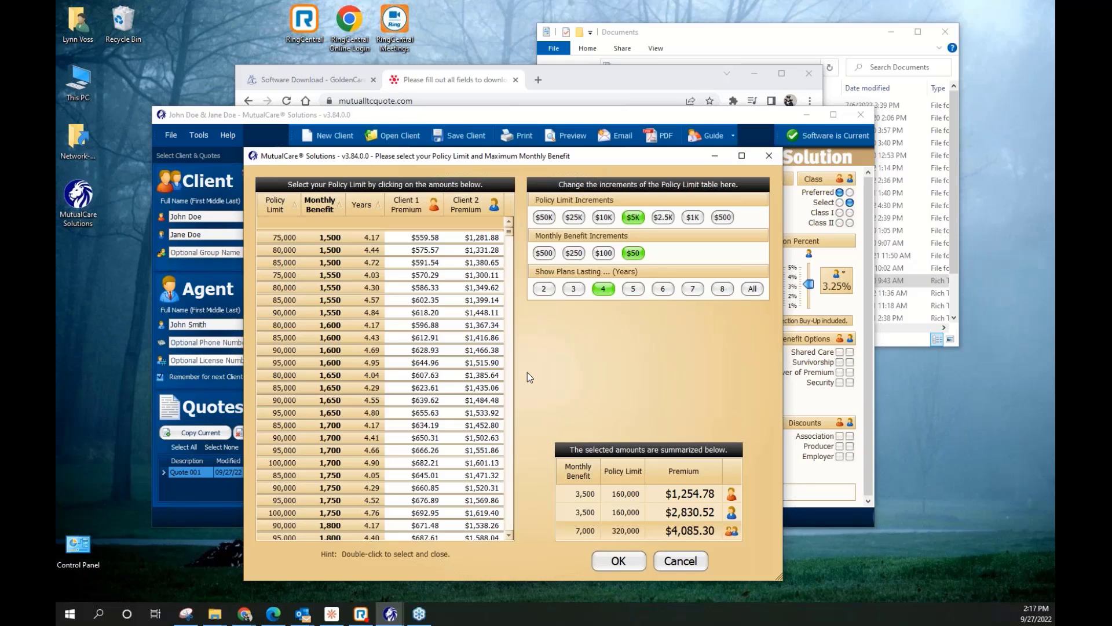
{"action": "left_click", "coordinate": [723, 217]}
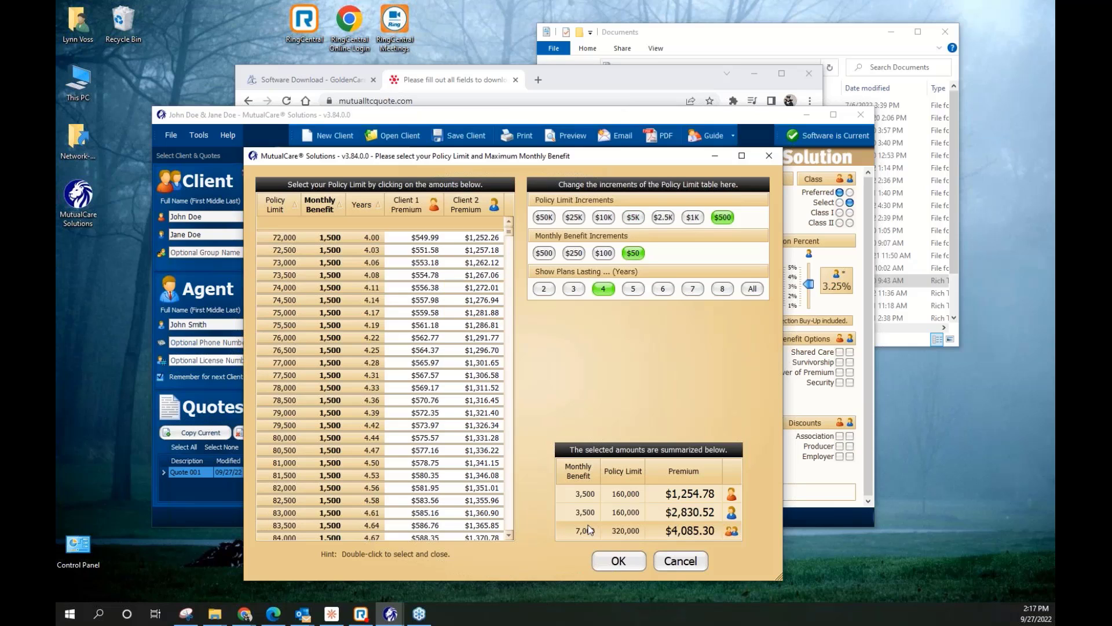
{"action": "left_click", "coordinate": [618, 560]}
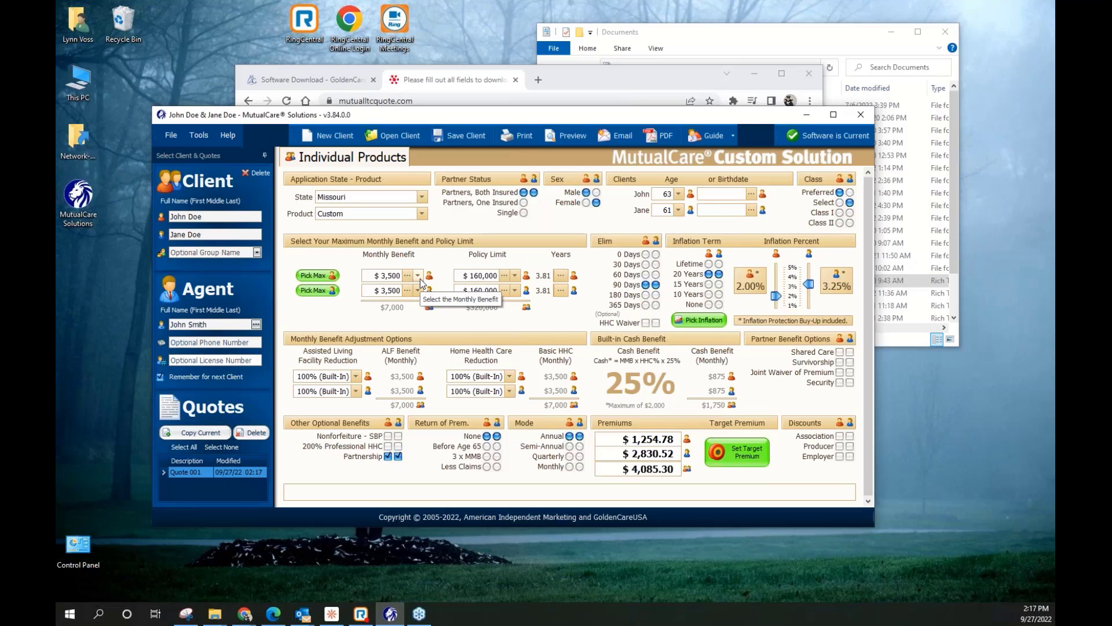
Set both clients' monthly benefit to $4,400 by choosing that amount for the first client
{"action": "left_click", "coordinate": [418, 278]}
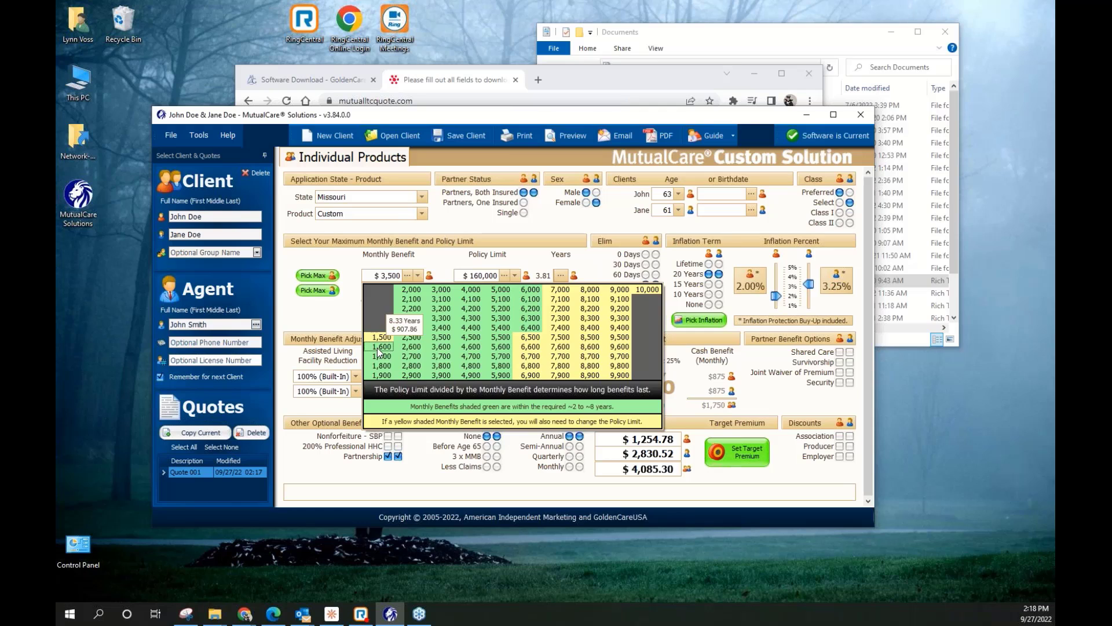
{"action": "left_click", "coordinate": [468, 329]}
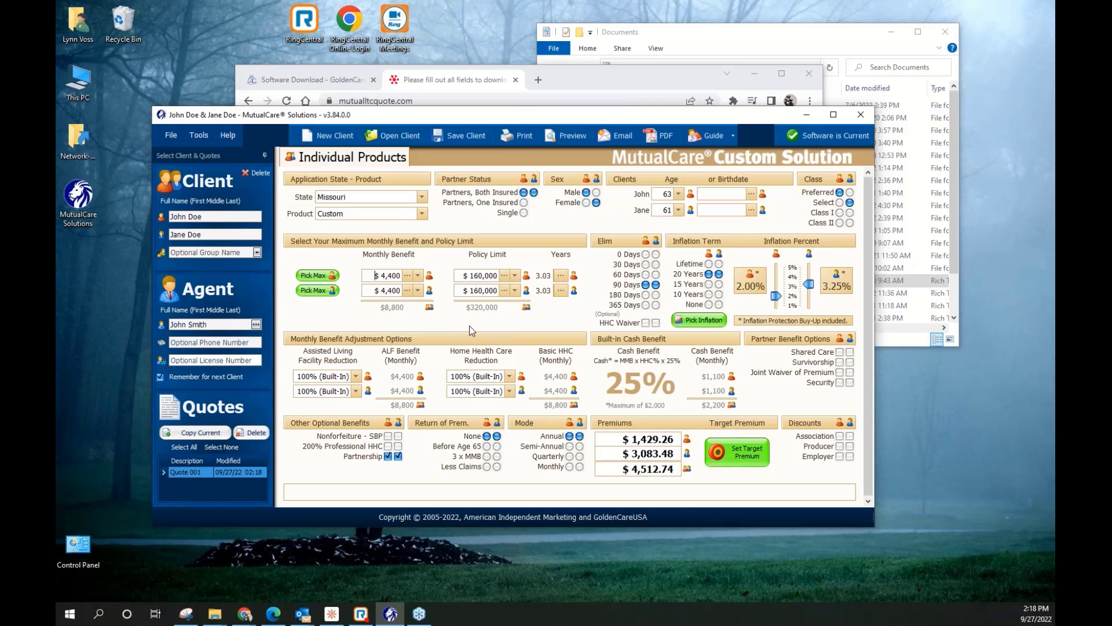
Examine the first client's policy limit table and the shaded list of available policy limits without choosing one
{"action": "left_click", "coordinate": [505, 278]}
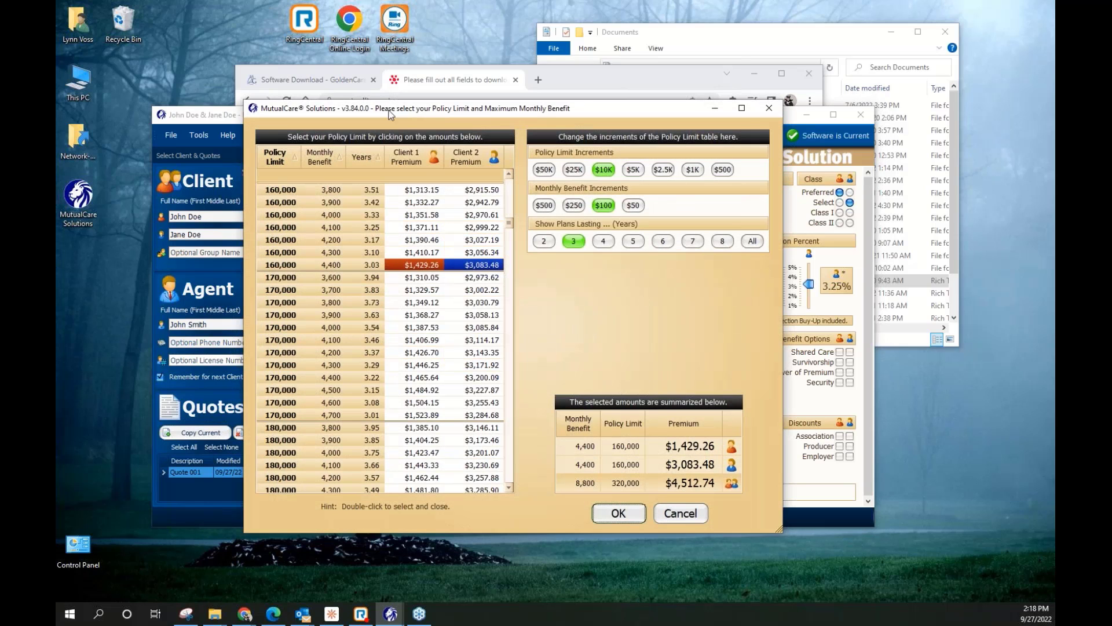
{"action": "left_click", "coordinate": [763, 112]}
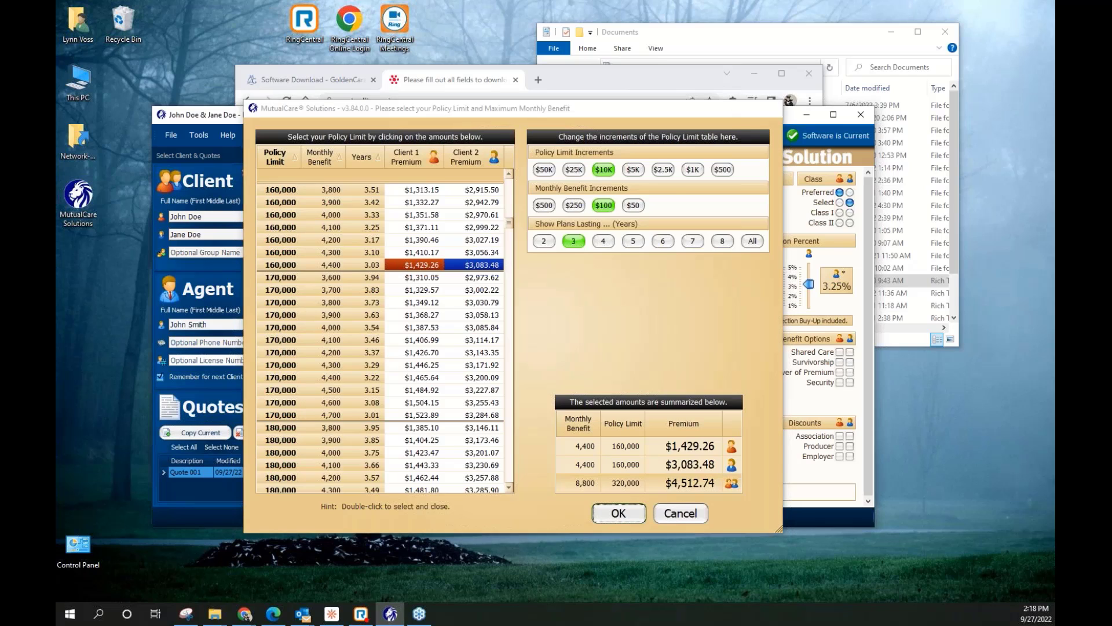
{"action": "left_click", "coordinate": [515, 277]}
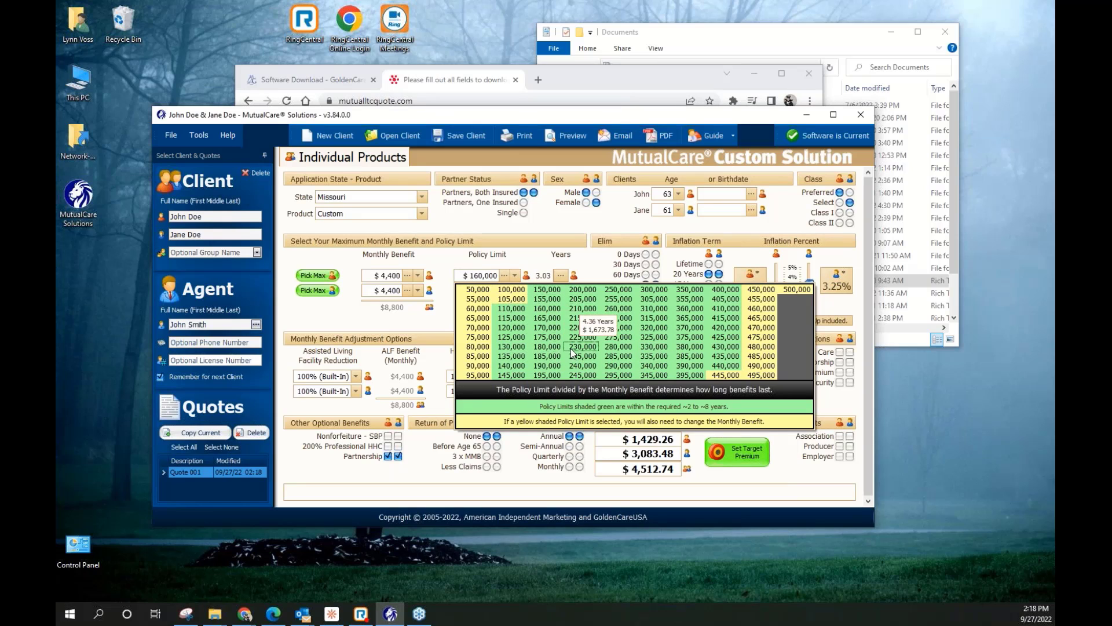
{"action": "left_click", "coordinate": [534, 266]}
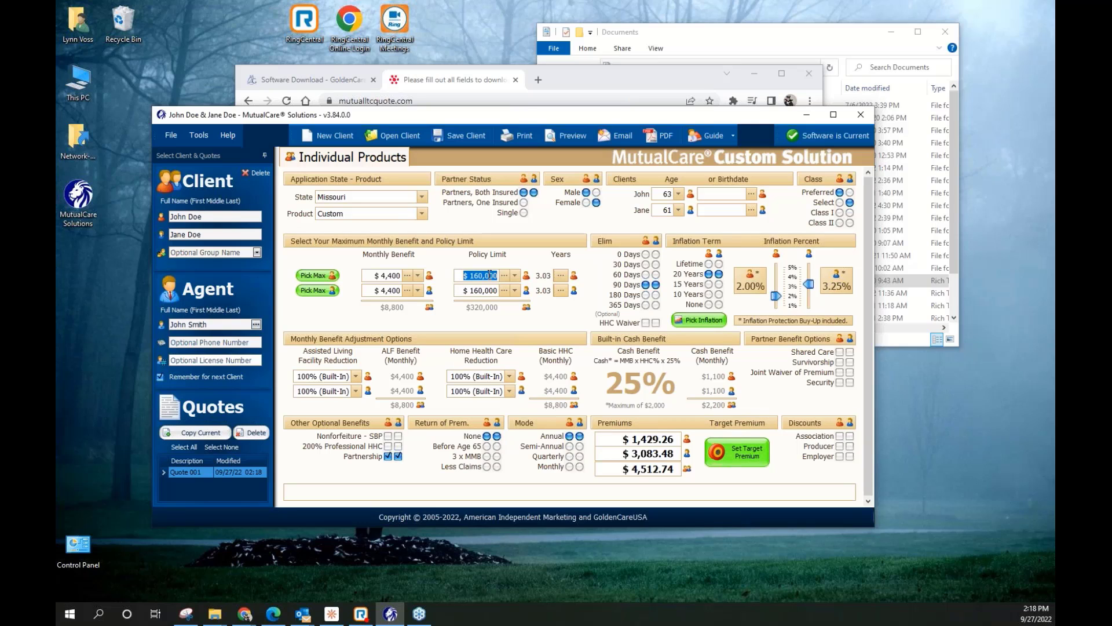
Set both clients' monthly benefit to $4,500 and policy limit to $162,000 through the first client's values
{"action": "left_click", "coordinate": [419, 276]}
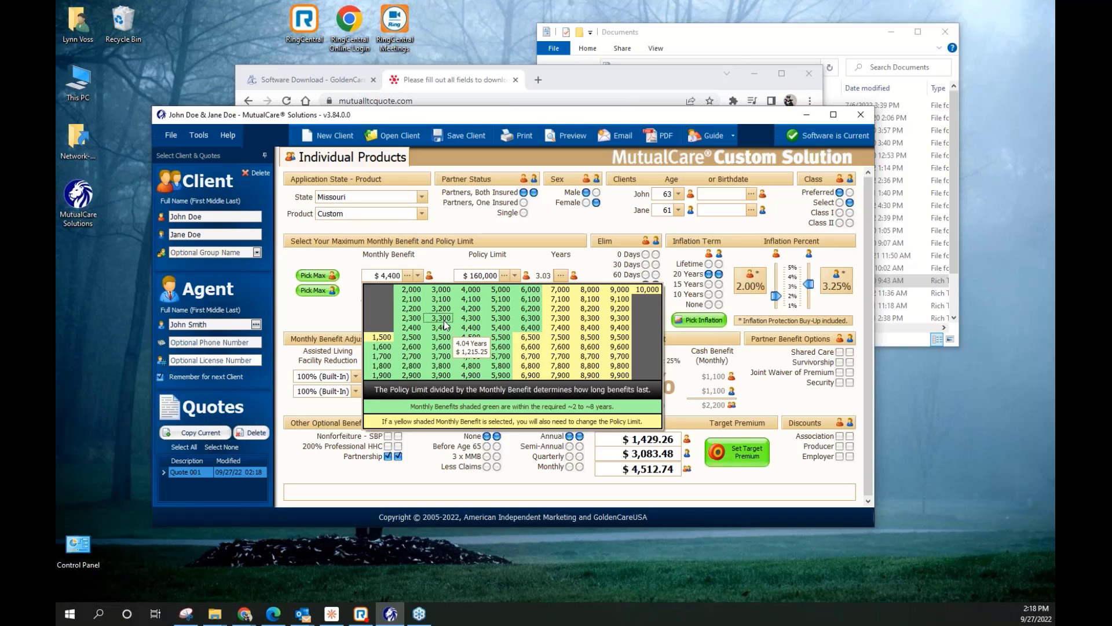
{"action": "left_click", "coordinate": [468, 335]}
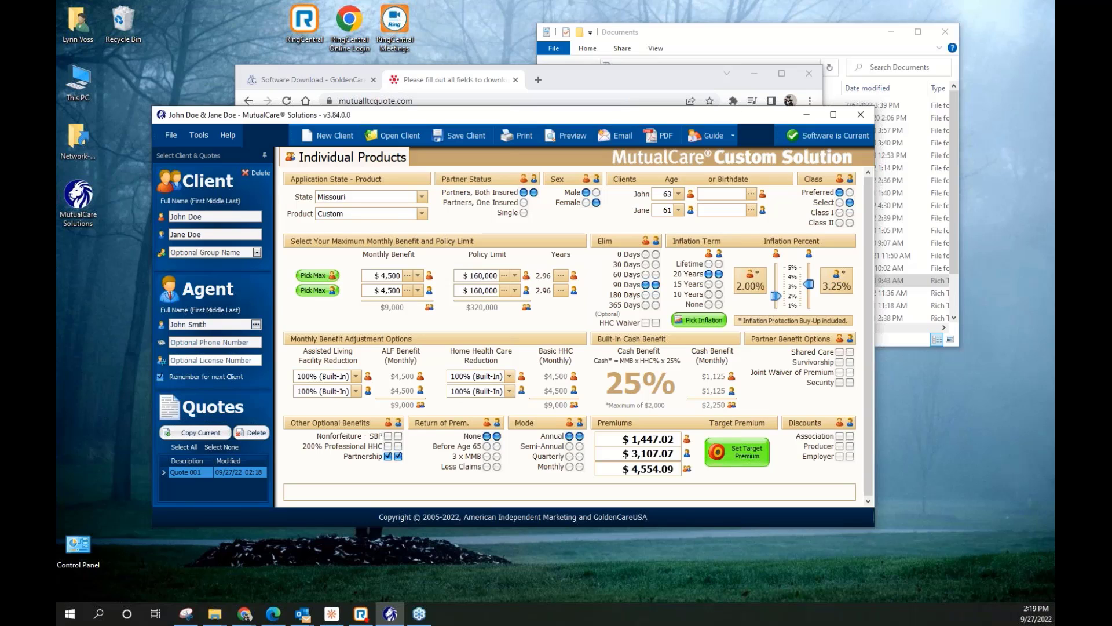
{"action": "type", "text": "2"}
{"action": "left_click_drag", "start_coordinate": [498, 275], "coordinate": [458, 275]}
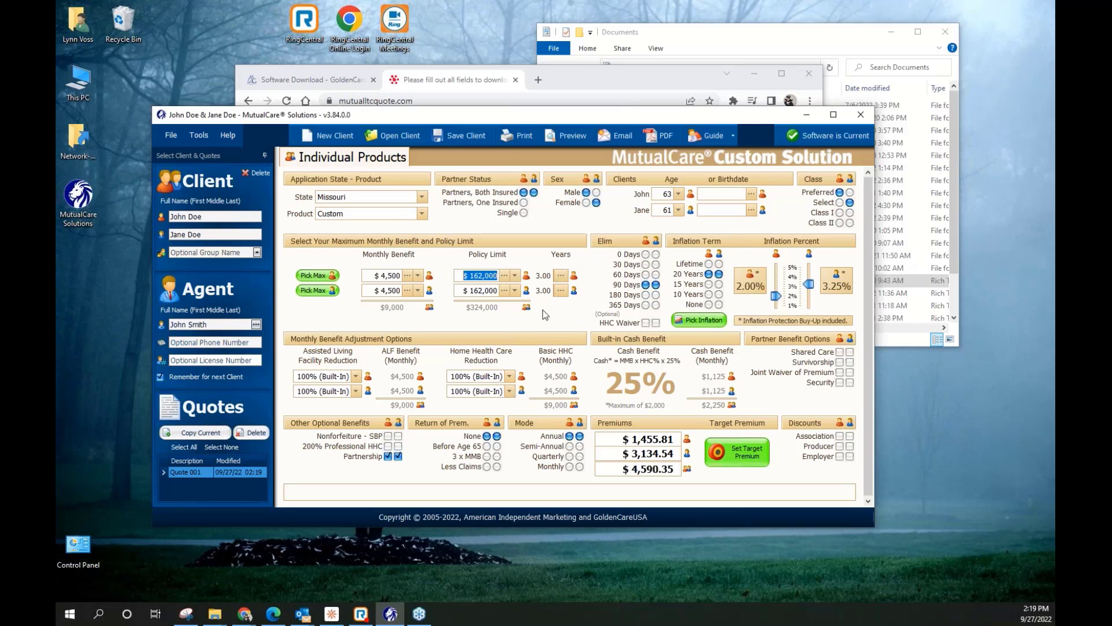
{"action": "left_click", "coordinate": [485, 278]}
Review the plan table for the first client's benefit years and the Inflation and Partnership Options table, leaving both without changes
{"action": "left_click", "coordinate": [565, 277]}
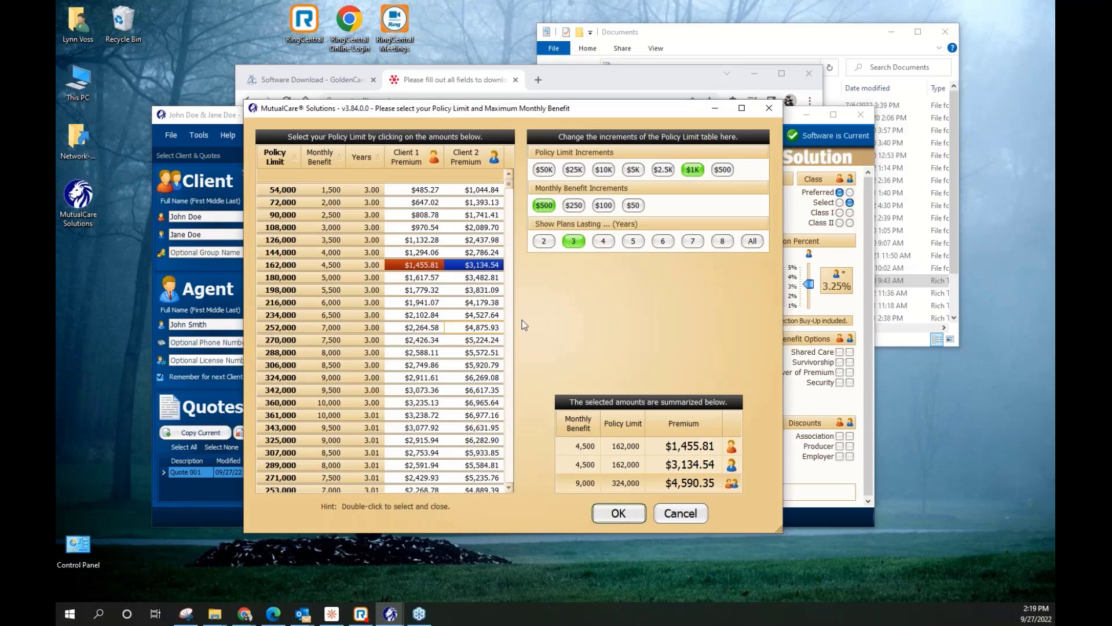
{"action": "left_click", "coordinate": [763, 111]}
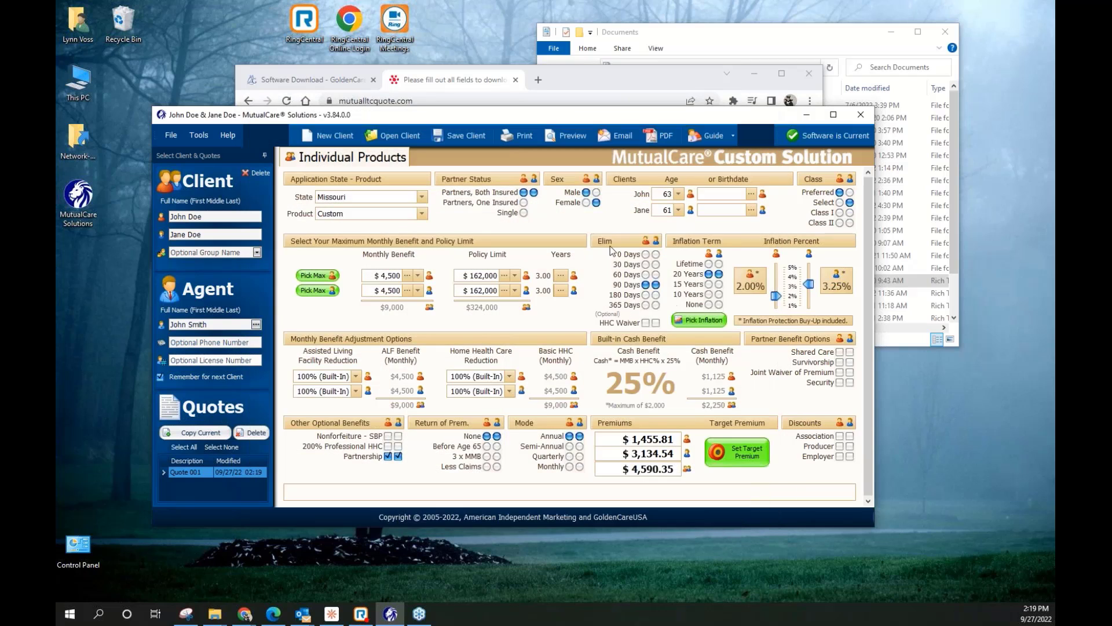
{"action": "left_click", "coordinate": [699, 322]}
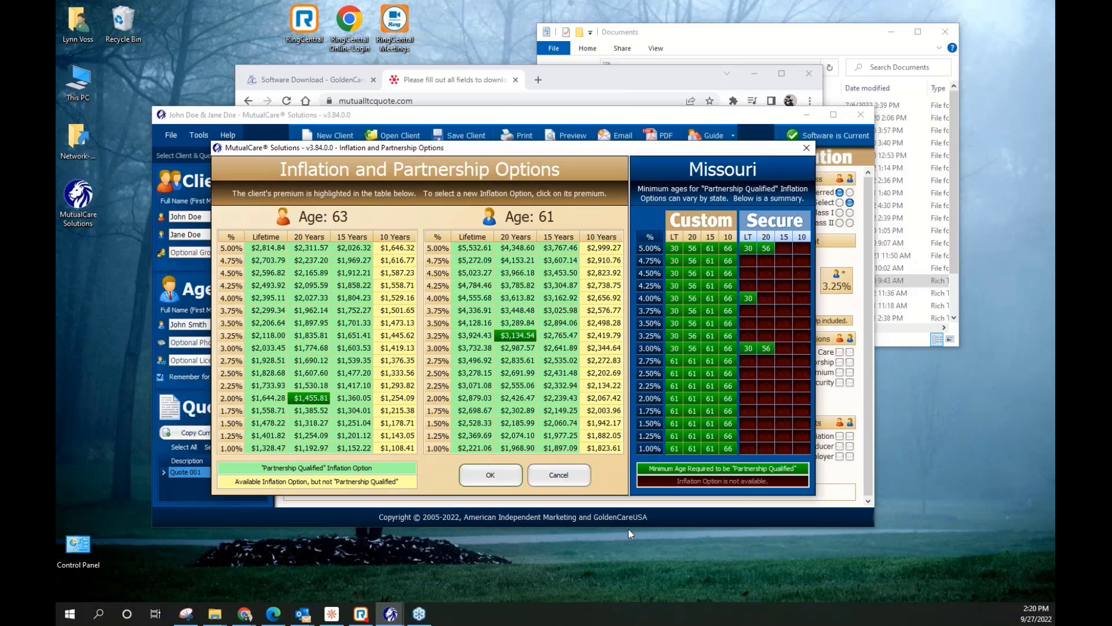
{"action": "left_click", "coordinate": [560, 475]}
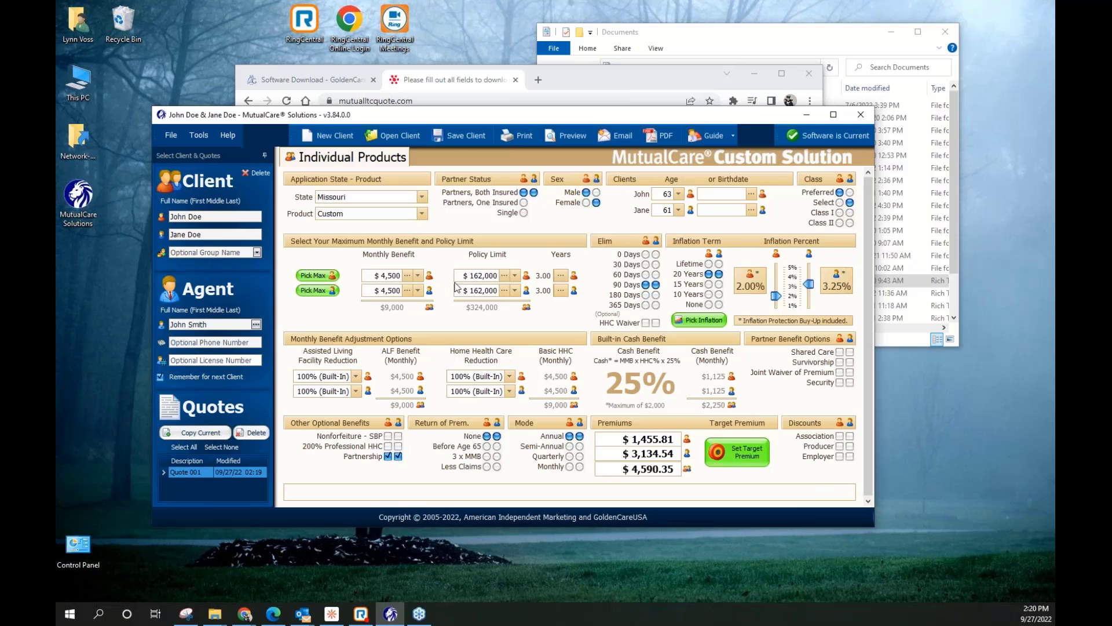
Try a 10-year inflation term at 1.00% for both clients and check it in the Inflation and Partnership Options table
{"action": "left_click_drag", "start_coordinate": [809, 284], "coordinate": [776, 307]}
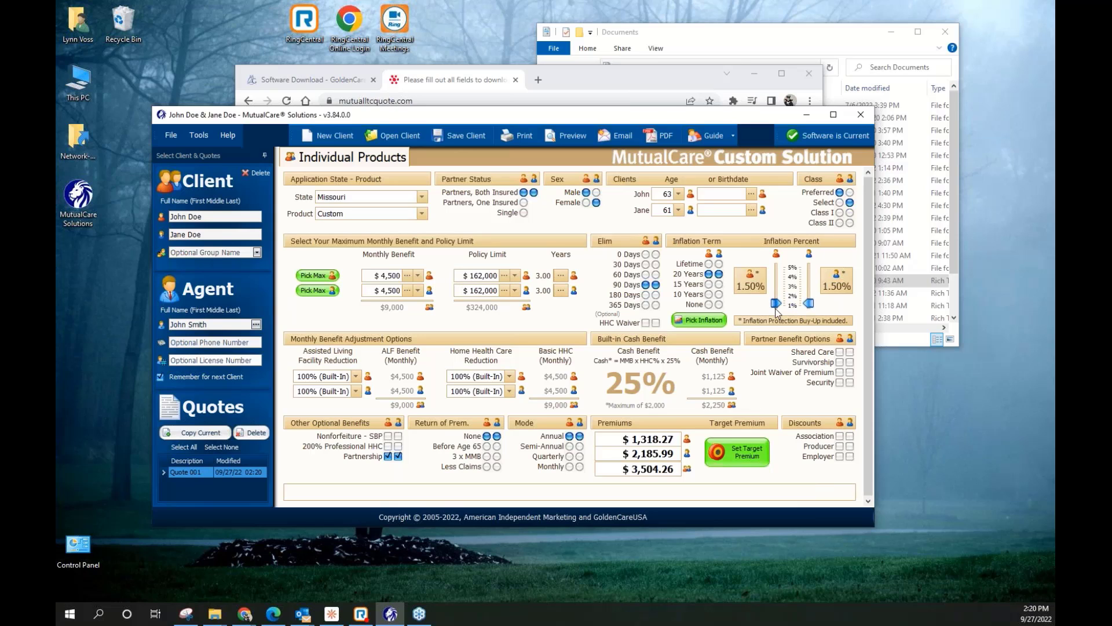
{"action": "left_click", "coordinate": [708, 294]}
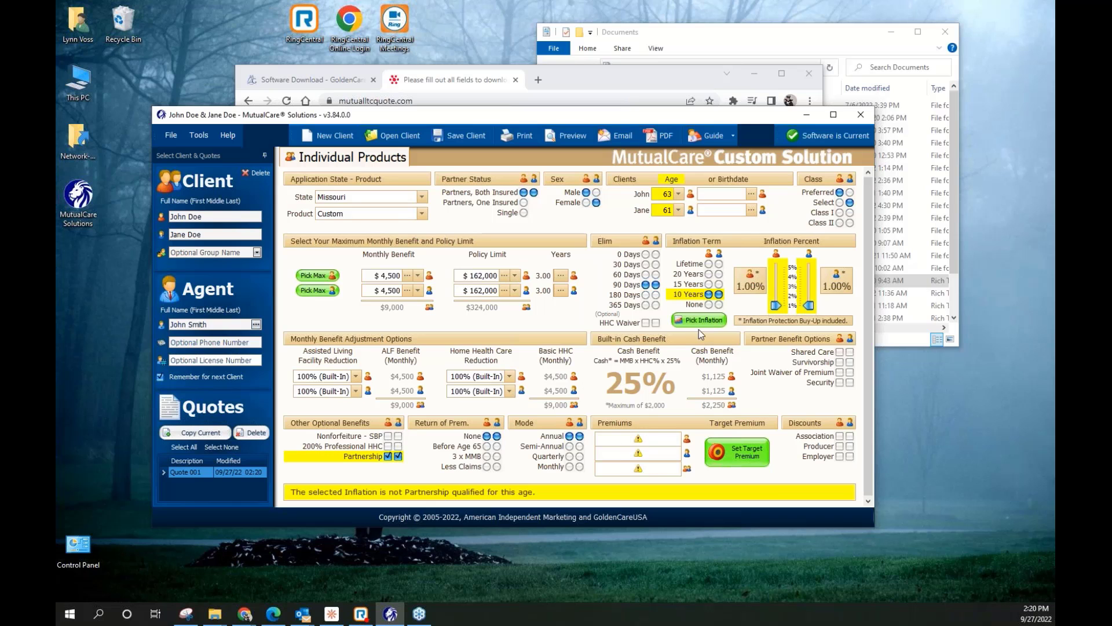
{"action": "left_click", "coordinate": [699, 321]}
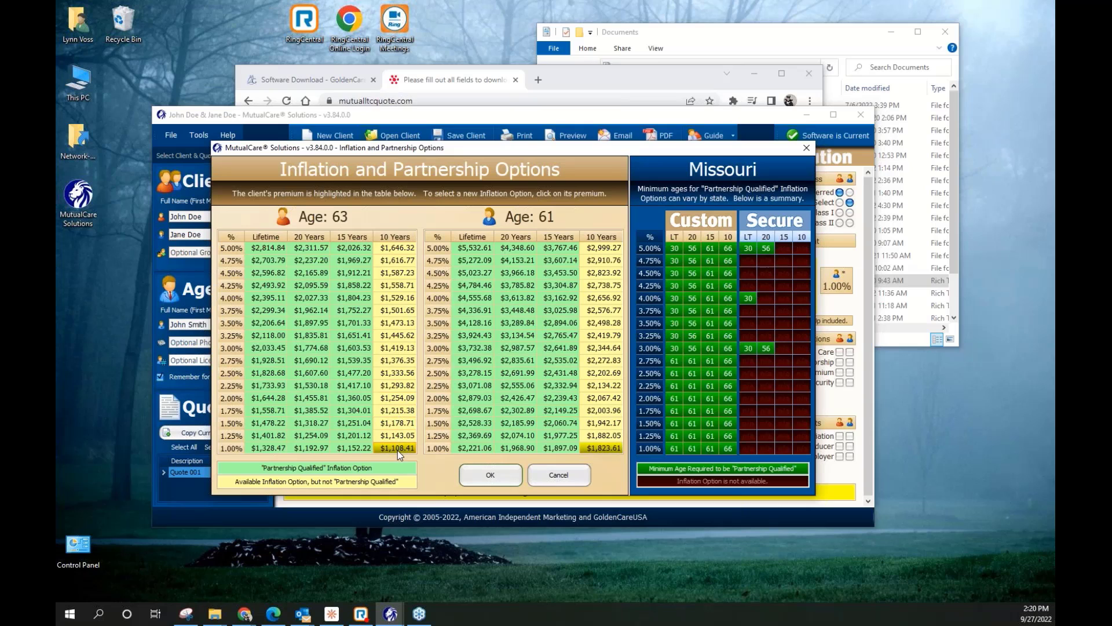
{"action": "left_click", "coordinate": [503, 477]}
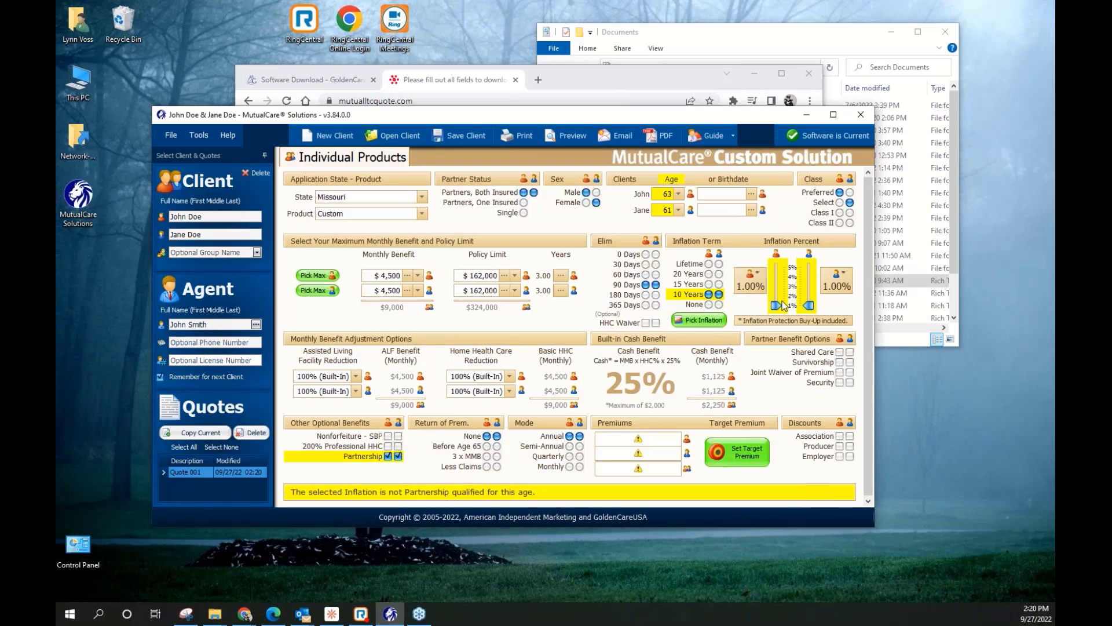
Set both clients' inflation protection to 3.00% with a Lifetime term and review the Inflation and Partnership Options table
{"action": "left_click_drag", "start_coordinate": [777, 305], "coordinate": [779, 286]}
{"action": "left_click", "coordinate": [708, 264]}
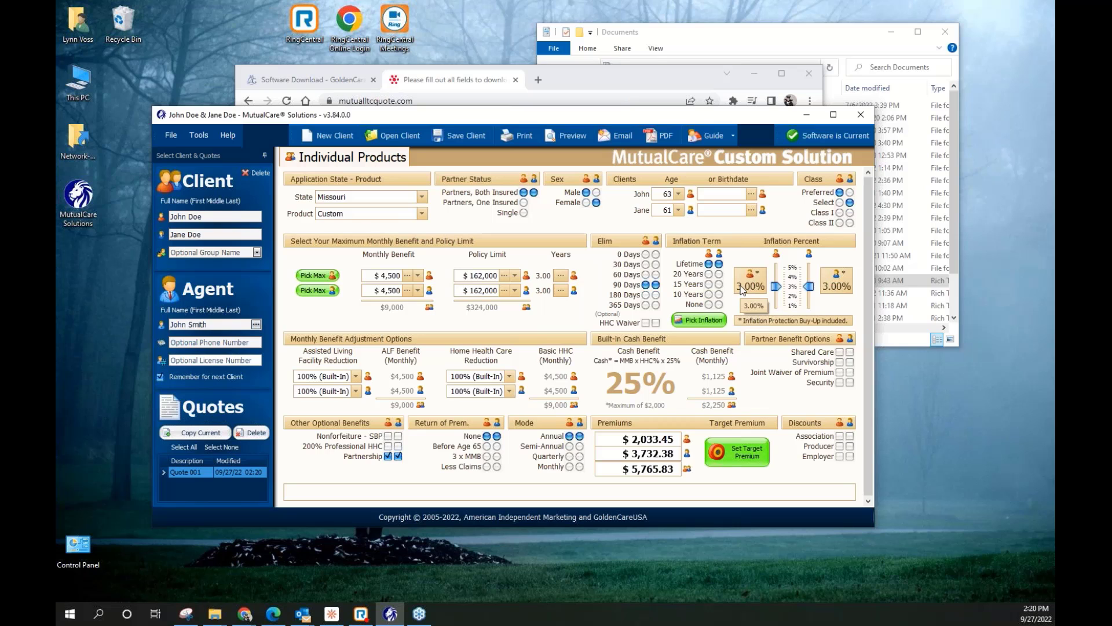
{"action": "left_click", "coordinate": [698, 319]}
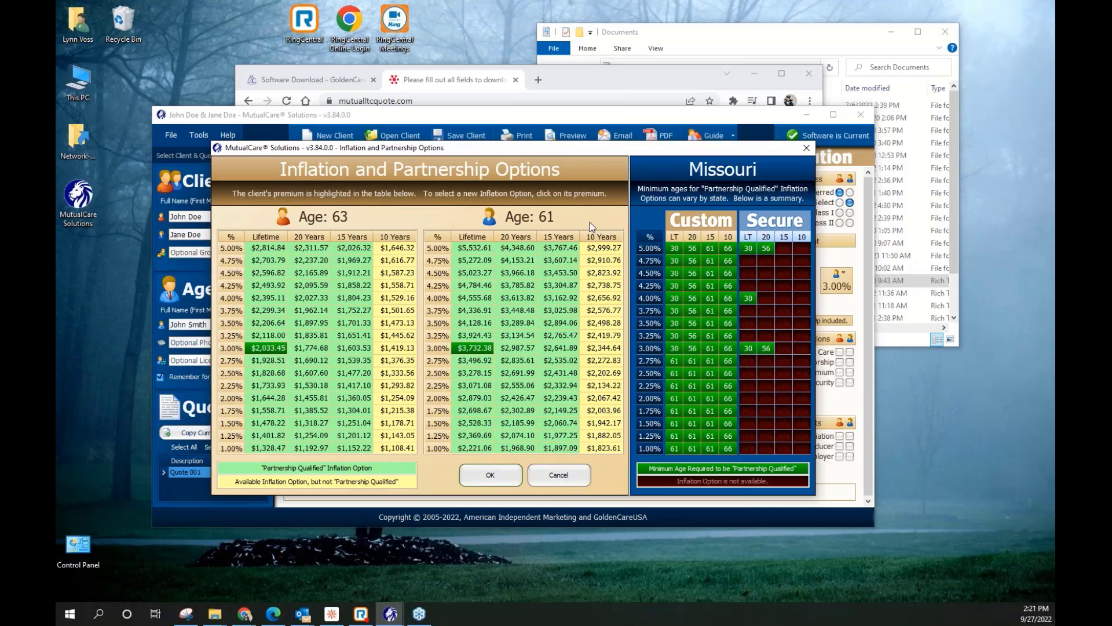
{"action": "left_click", "coordinate": [558, 485]}
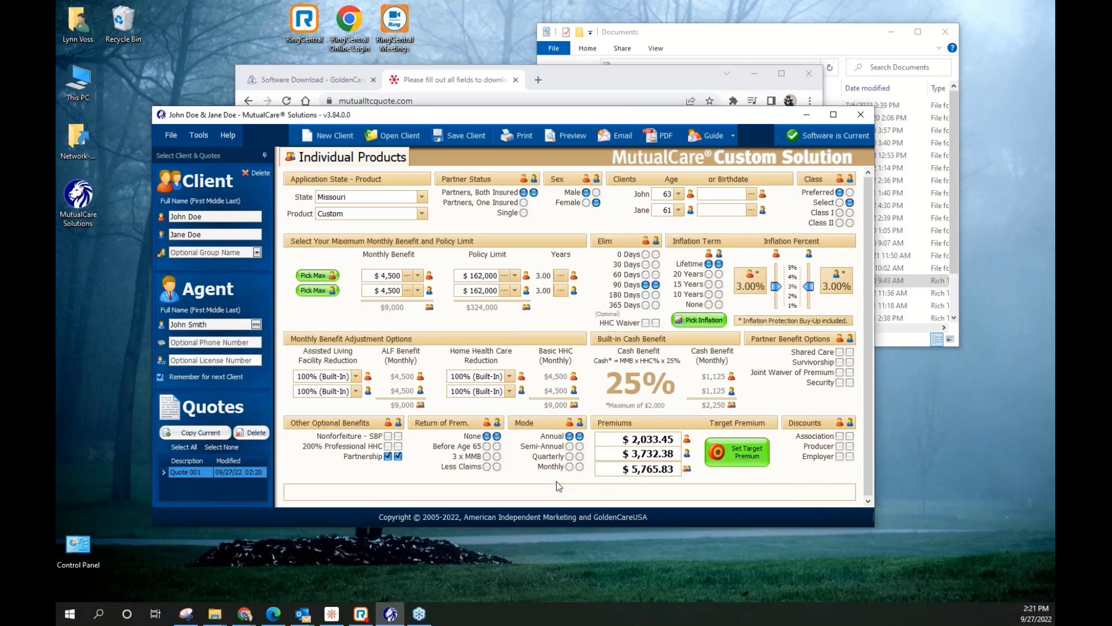
Look at the first client's assisted living facility and home health care reduction choices without changing them
{"action": "left_click", "coordinate": [357, 378]}
{"action": "left_click", "coordinate": [356, 378]}
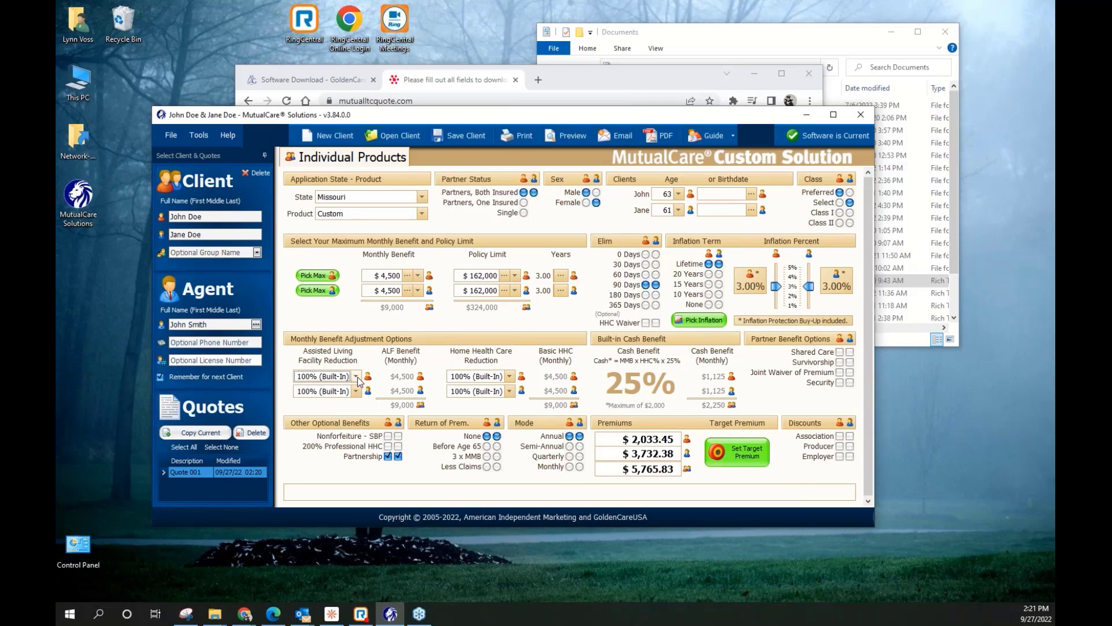
{"action": "left_click", "coordinate": [509, 377]}
{"action": "left_click", "coordinate": [510, 377]}
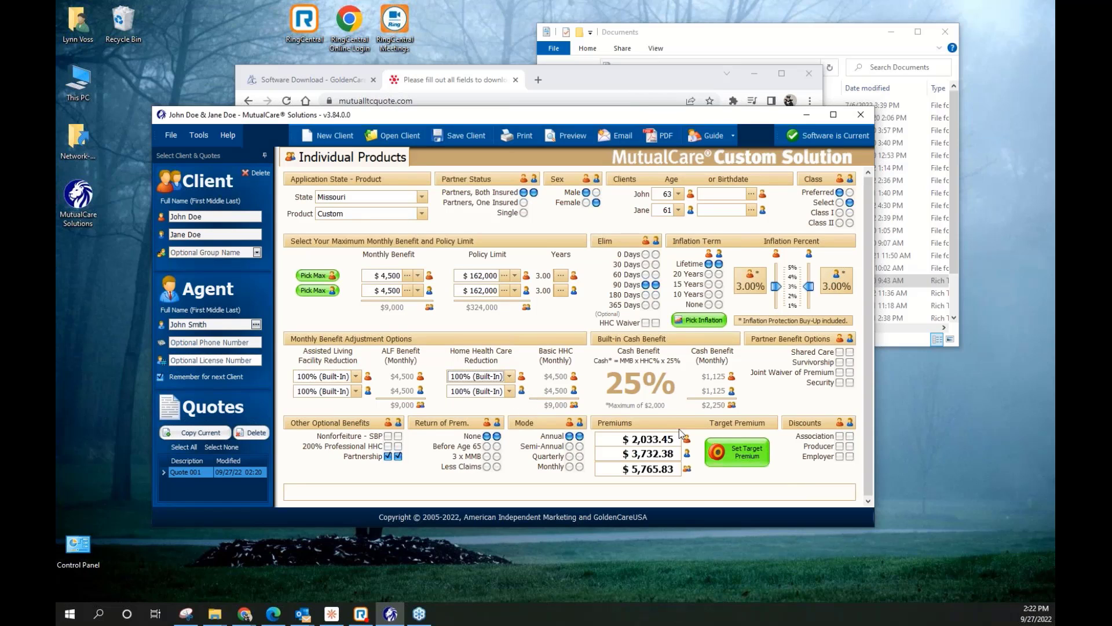
Apply a combined target premium of $4,000 for the two clients
{"action": "left_click", "coordinate": [734, 460]}
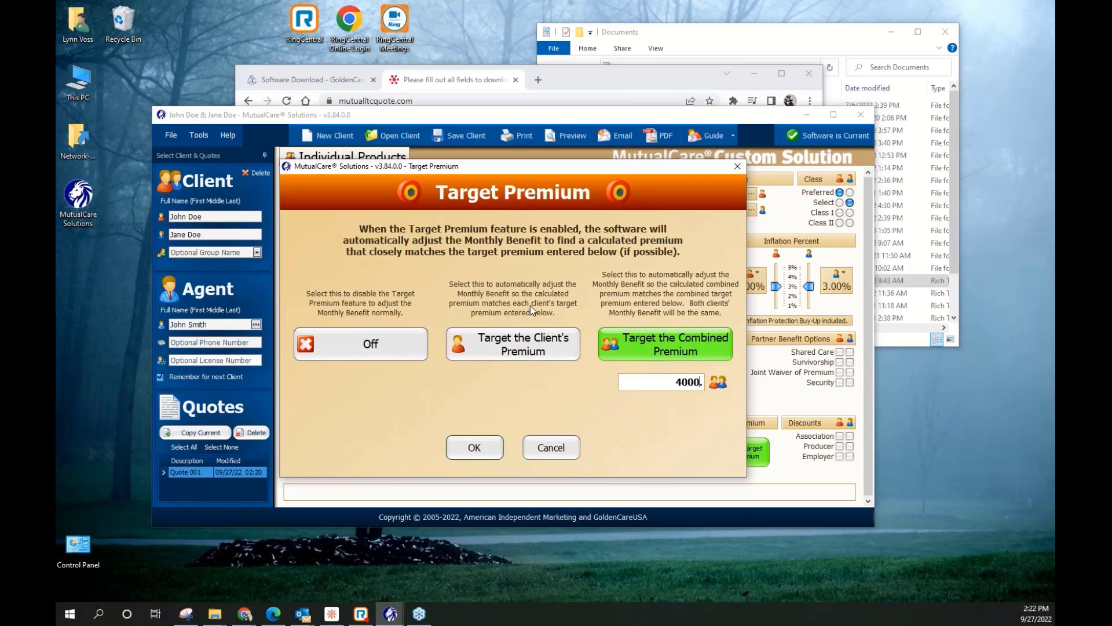
{"action": "left_click_drag", "start_coordinate": [511, 174], "coordinate": [518, 248]}
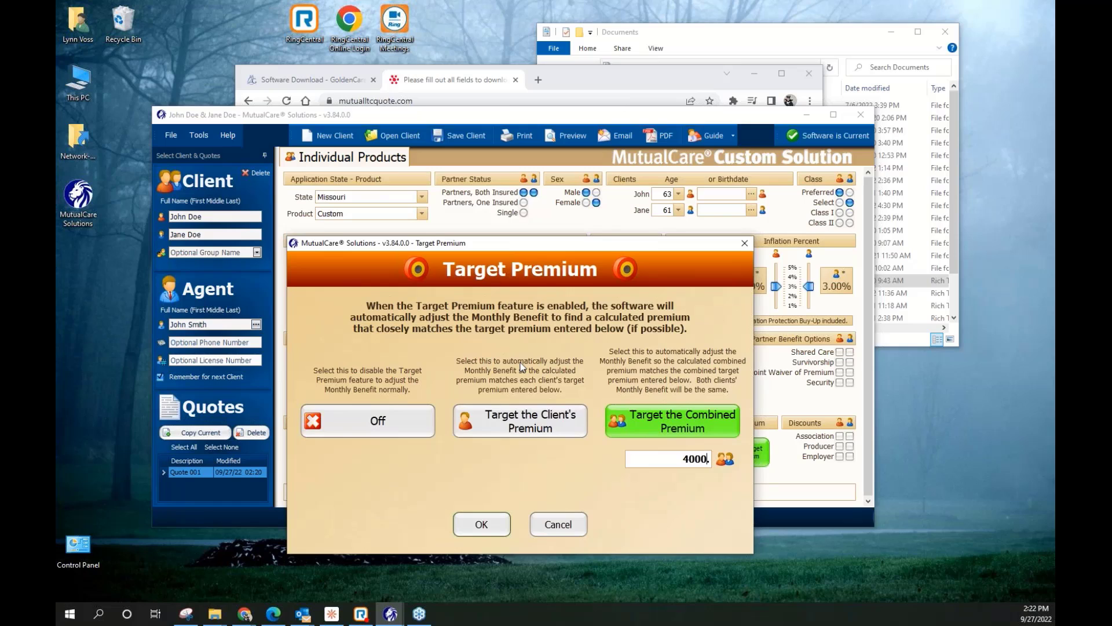
{"action": "left_click_drag", "start_coordinate": [682, 458], "coordinate": [711, 459]}
{"action": "left_click", "coordinate": [479, 526]}
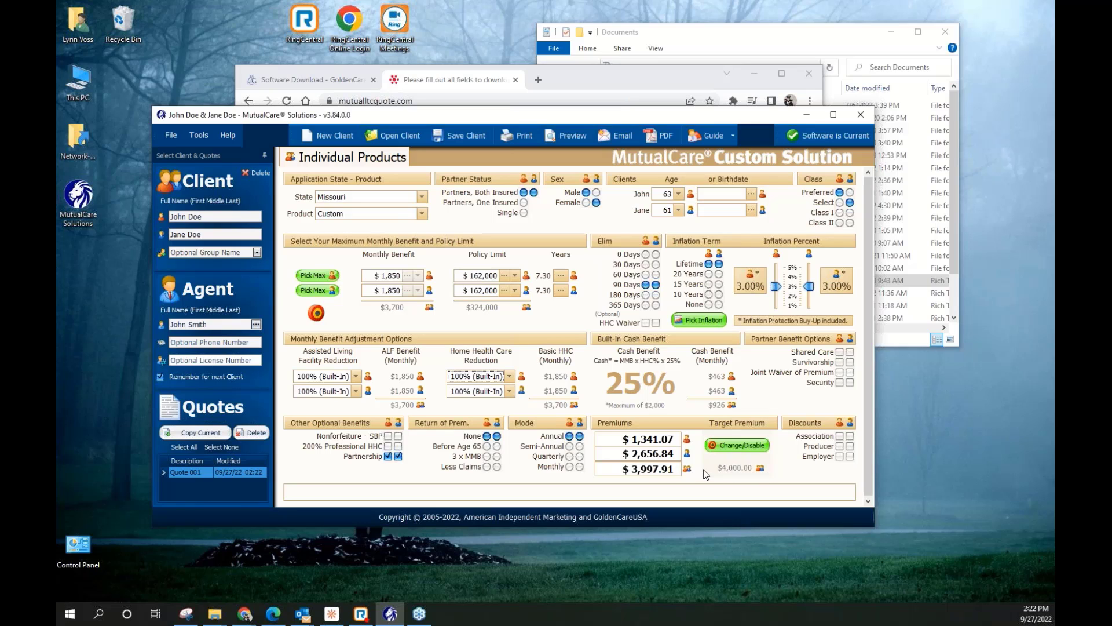
Set the combined target premium to $5,500
{"action": "left_click", "coordinate": [720, 442]}
{"action": "left_click_drag", "start_coordinate": [675, 381], "coordinate": [702, 381]}
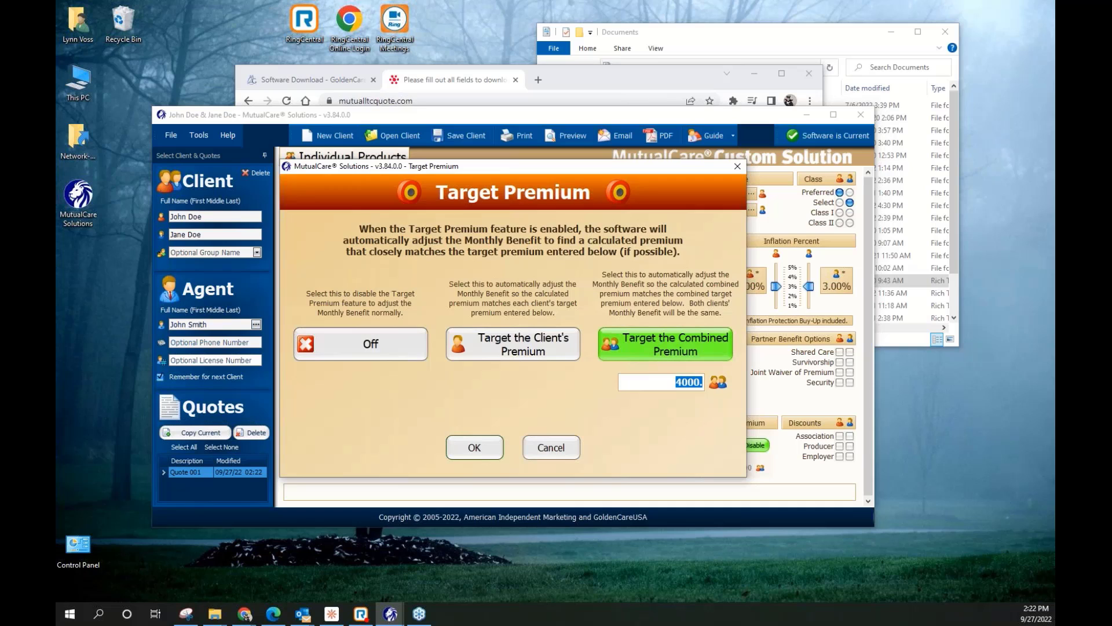
{"action": "type", "text": "5500"}
{"action": "left_click", "coordinate": [488, 448]}
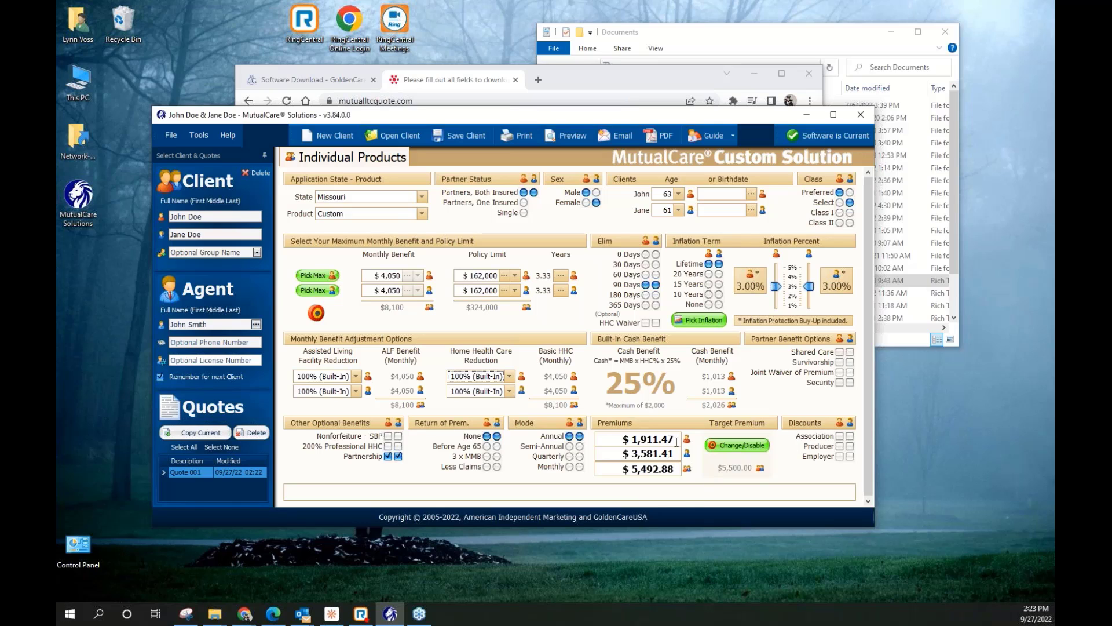
Review the first client's premium, the combined premium and the Target Premium options without altering the target
{"action": "mouse_move", "coordinate": [676, 440]}
{"action": "left_mouse_down"}
{"action": "mouse_move", "coordinate": [629, 440]}
{"action": "mouse_move", "coordinate": [675, 439]}
{"action": "left_mouse_up"}
{"action": "left_click", "coordinate": [641, 440]}
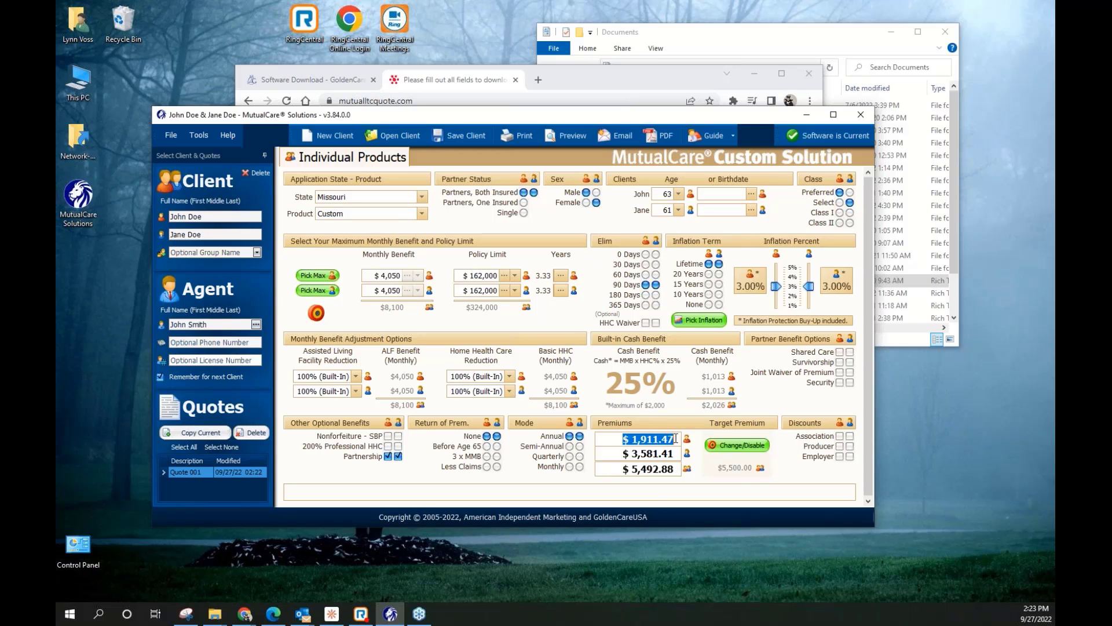
{"action": "left_click", "coordinate": [675, 439]}
{"action": "left_click_drag", "start_coordinate": [620, 469], "coordinate": [674, 471]}
{"action": "left_click", "coordinate": [674, 471]}
{"action": "left_click", "coordinate": [728, 447]}
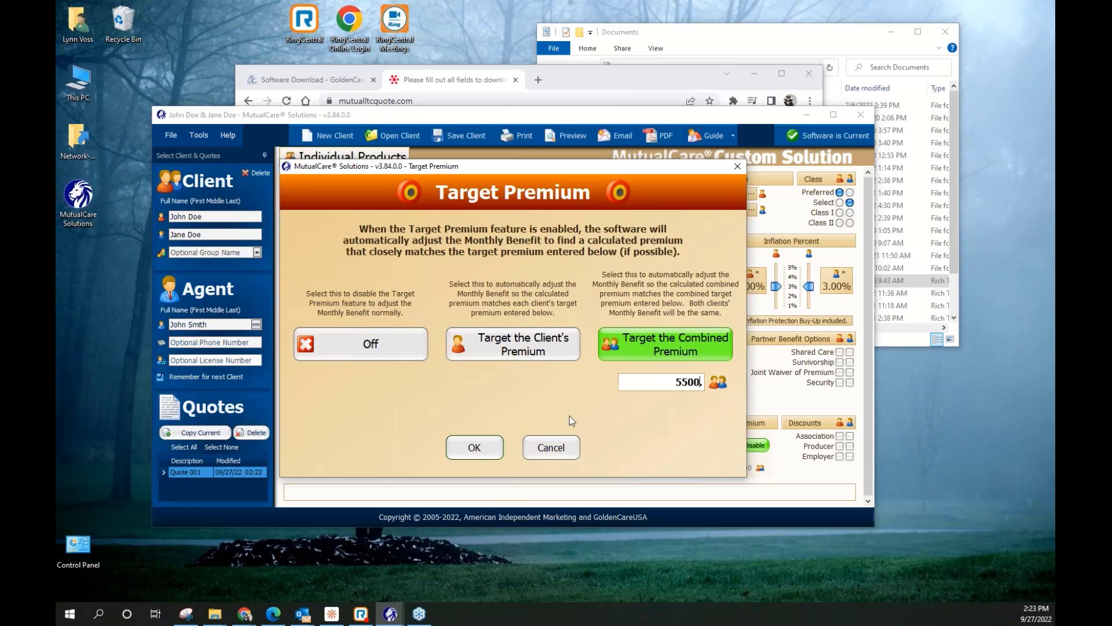
{"action": "left_click", "coordinate": [487, 447]}
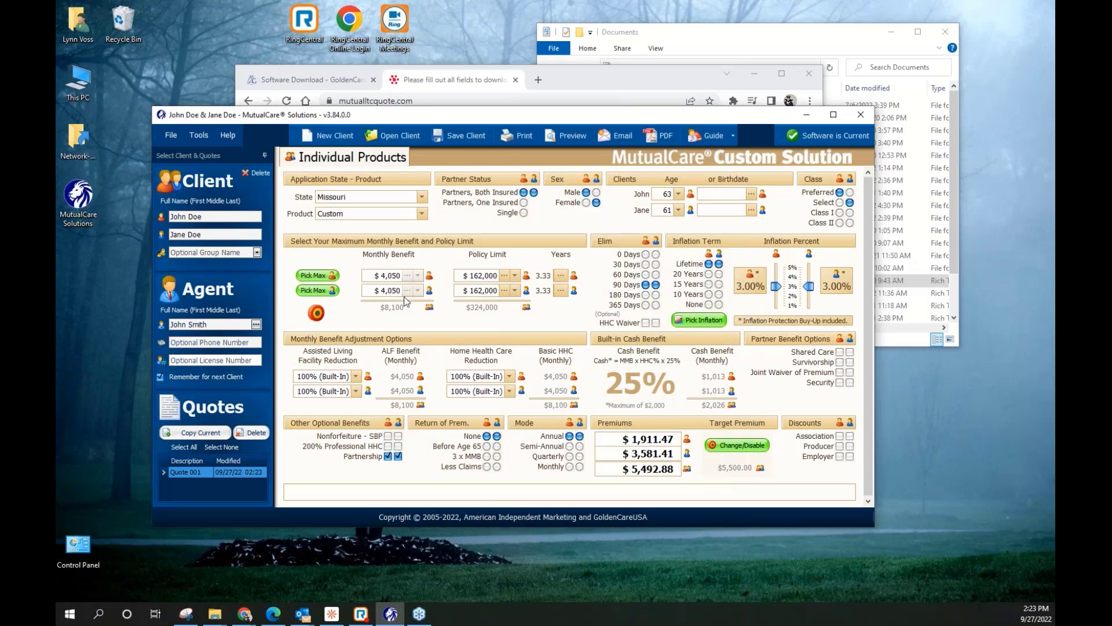
{"action": "left_click", "coordinate": [727, 444]}
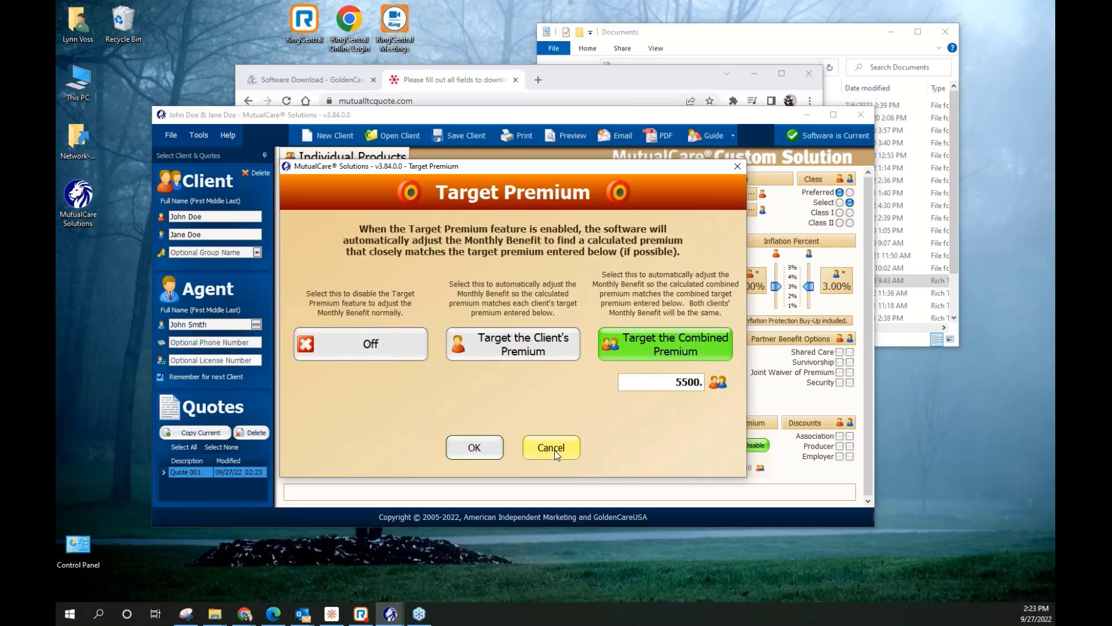
{"action": "left_click", "coordinate": [550, 447]}
Turn off the Target Premium feature so the monthly benefit can be adjusted normally
{"action": "left_click", "coordinate": [732, 447]}
{"action": "left_click", "coordinate": [401, 346]}
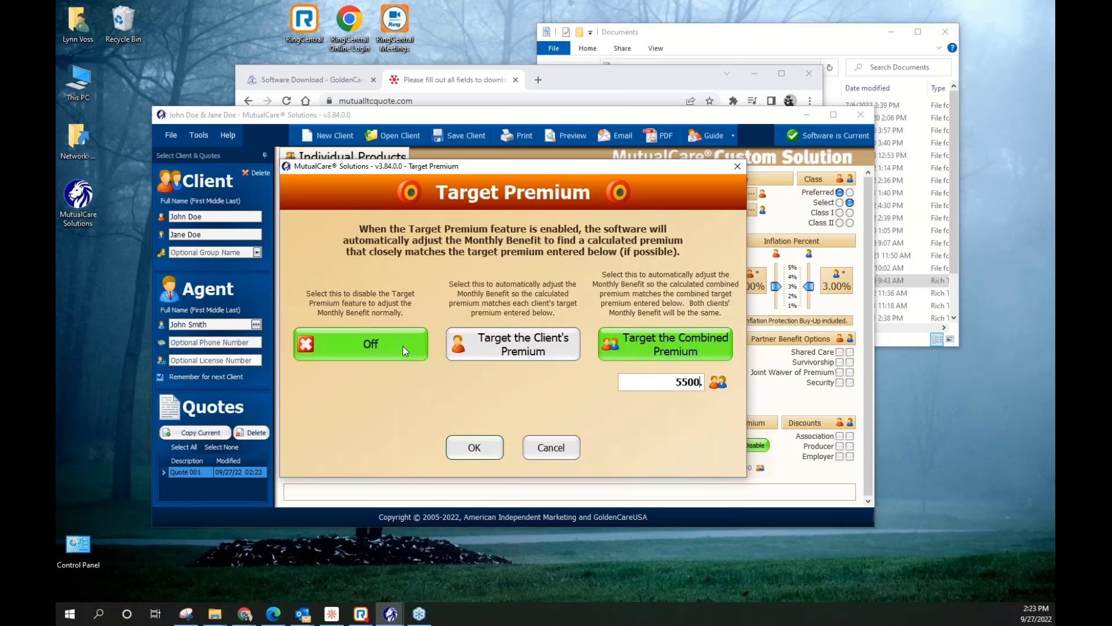
{"action": "left_click", "coordinate": [472, 447]}
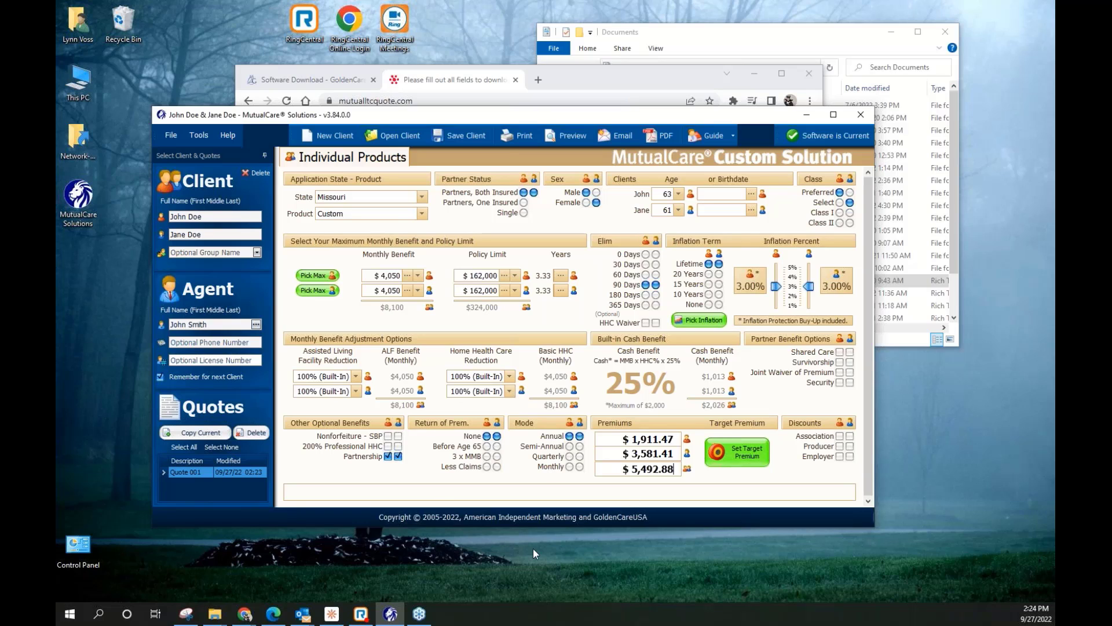
Show the premium pivot table beneath the quote
{"action": "left_click", "coordinate": [197, 137]}
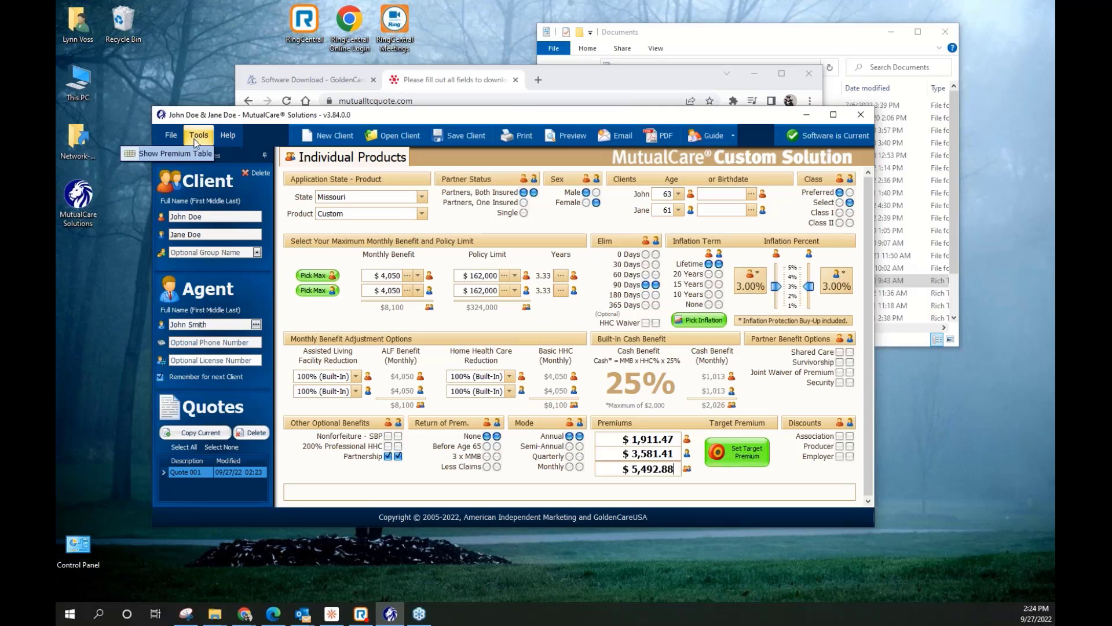
{"action": "left_click", "coordinate": [194, 154]}
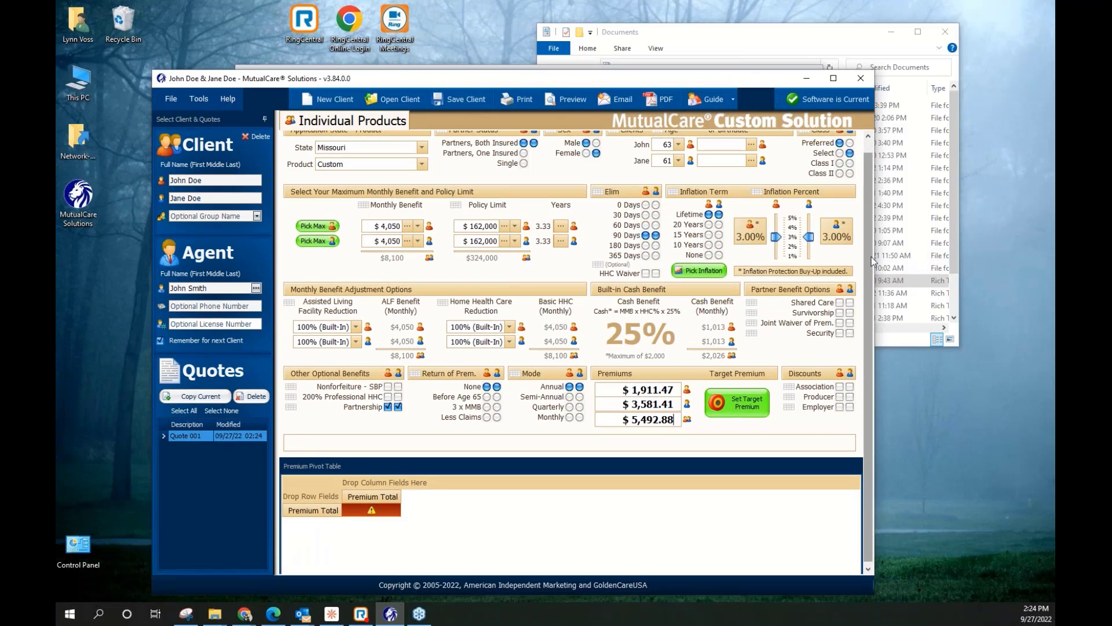
{"action": "scroll", "coordinate": [872, 260], "scroll_direction": "up", "scroll_amount": 1}
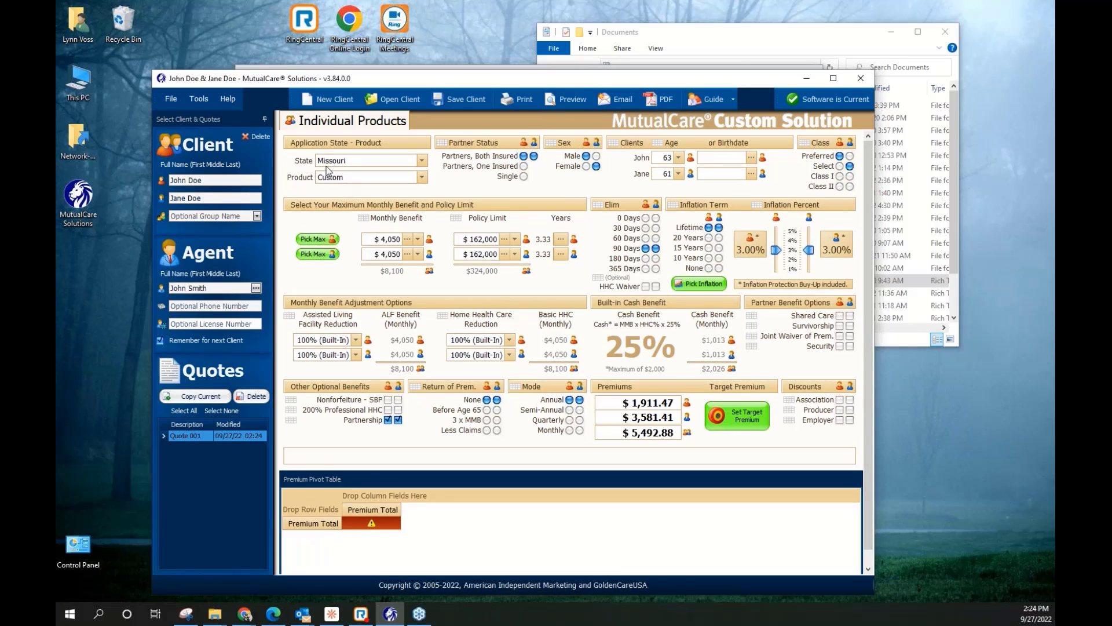
{"action": "left_click", "coordinate": [200, 98]}
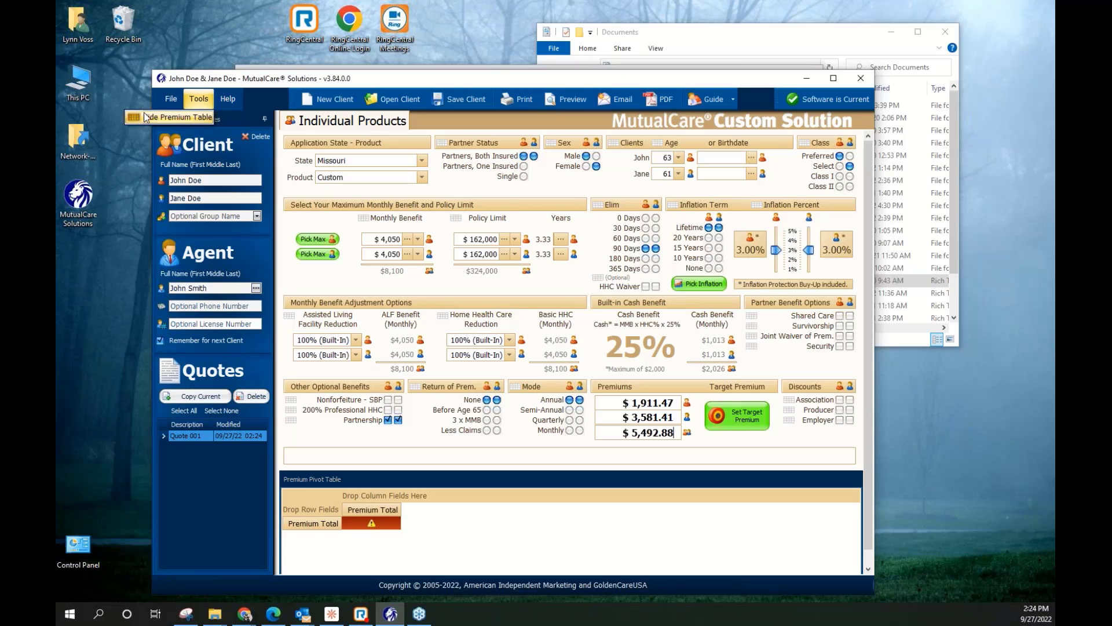
{"action": "left_click", "coordinate": [441, 144]}
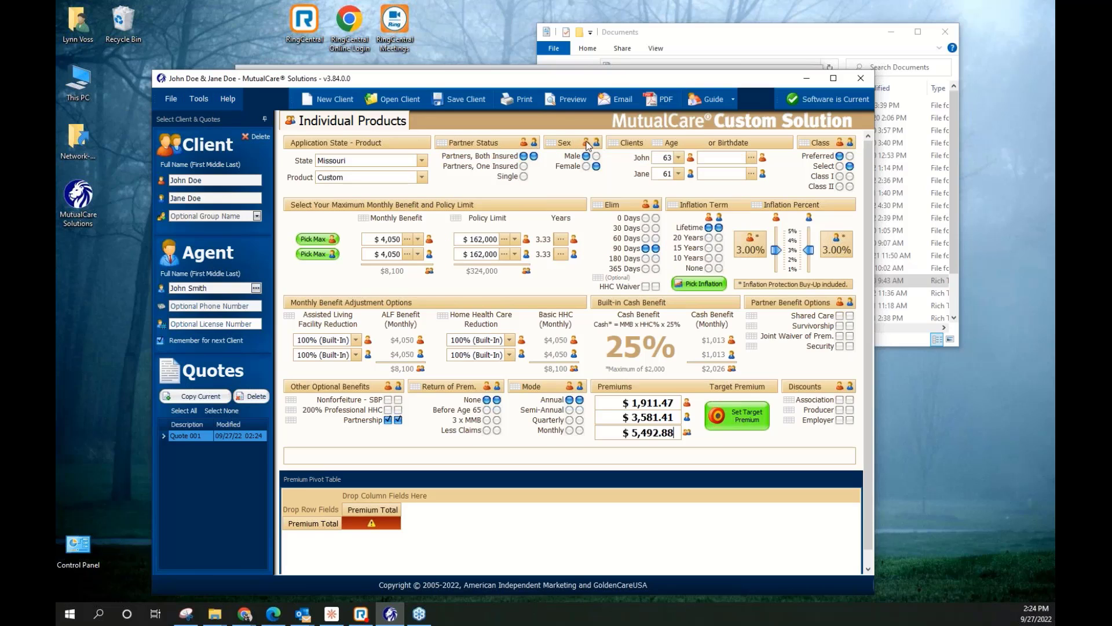
Add Age, Sex and Partner Status as row fields in the premium pivot table
{"action": "left_click", "coordinate": [660, 142]}
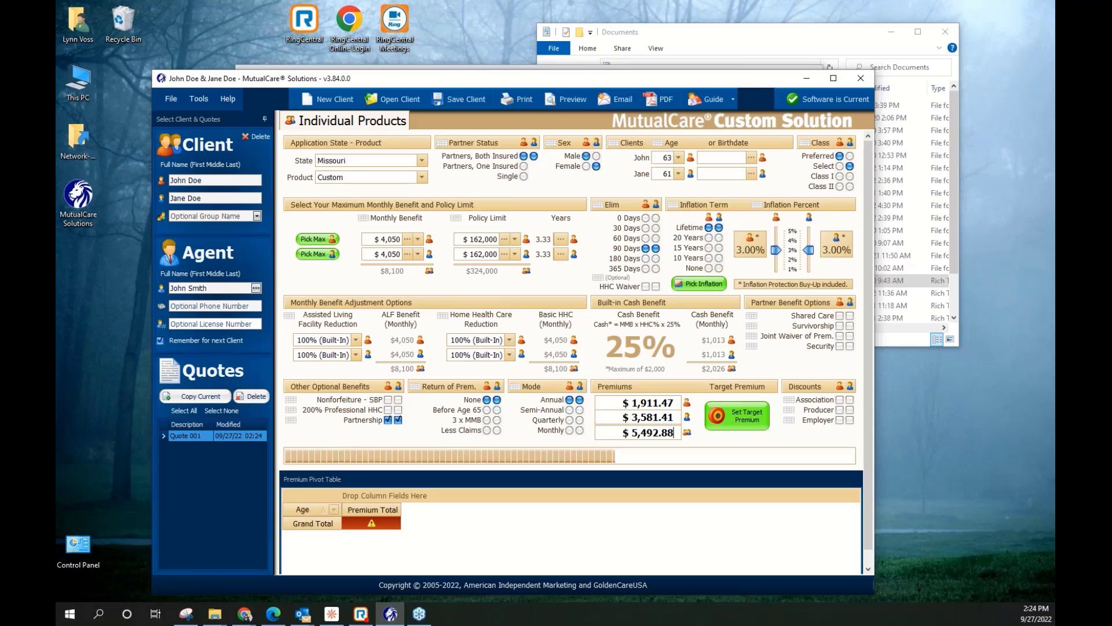
{"action": "left_click", "coordinate": [551, 143]}
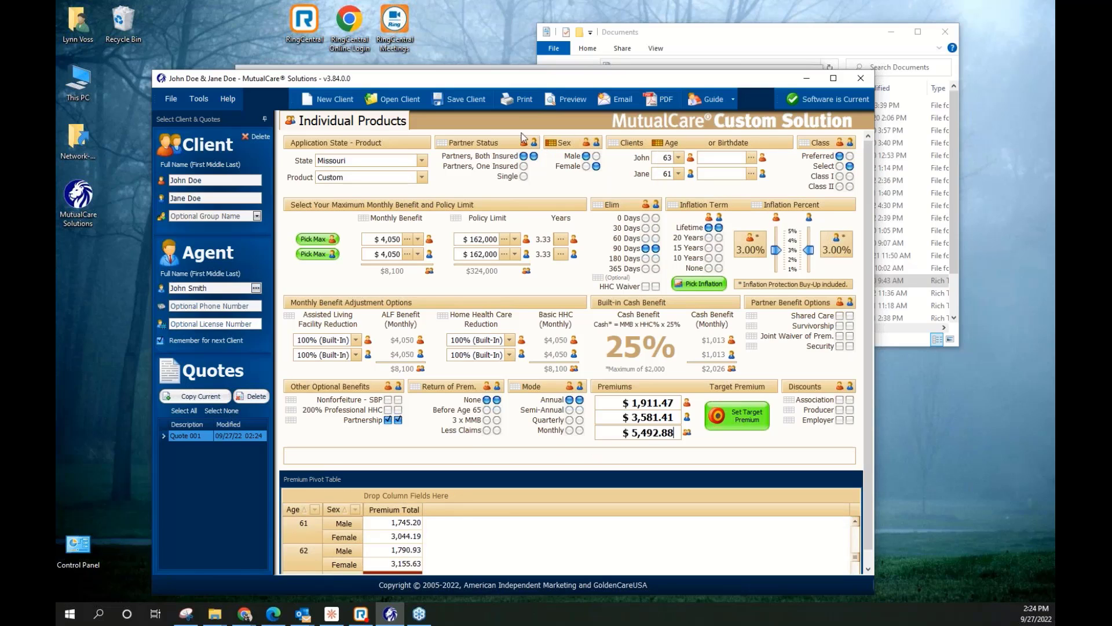
{"action": "left_click", "coordinate": [443, 142]}
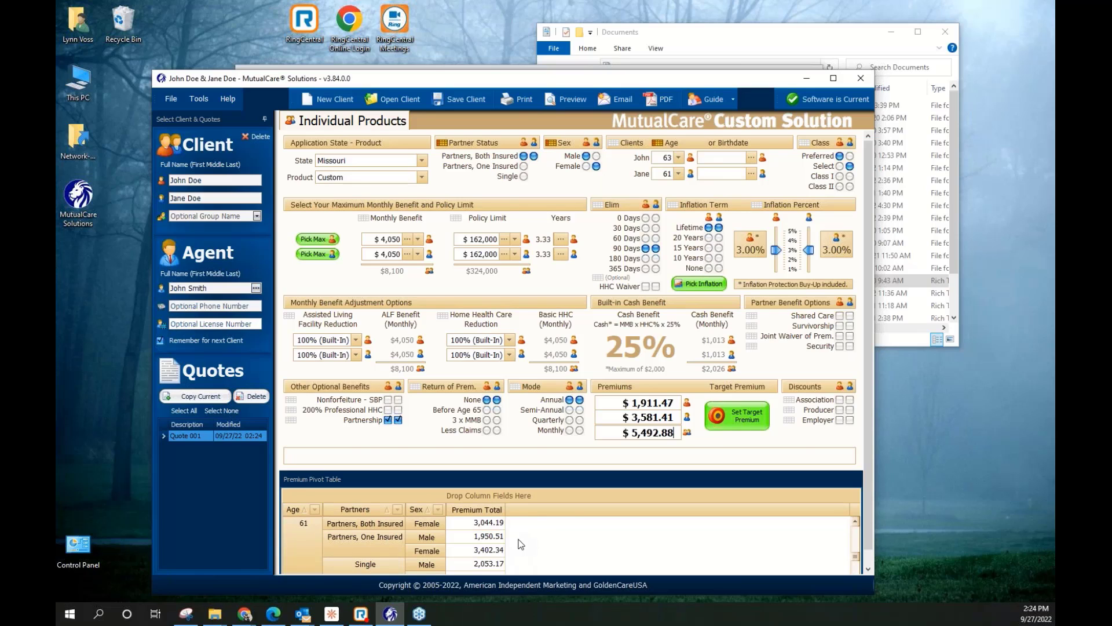
Open the premium pivot table as an Excel sheet and review its premiums by age, partner status and sex
{"action": "scroll", "coordinate": [521, 530], "scroll_direction": "down", "scroll_amount": 1}
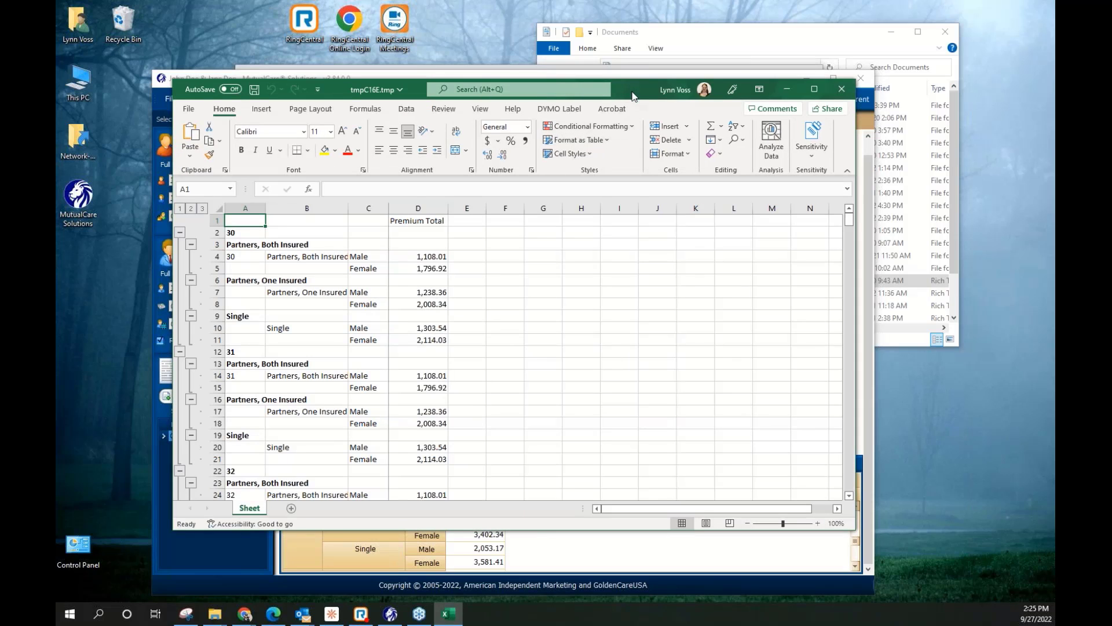
{"action": "left_click_drag", "start_coordinate": [632, 96], "coordinate": [574, 114]}
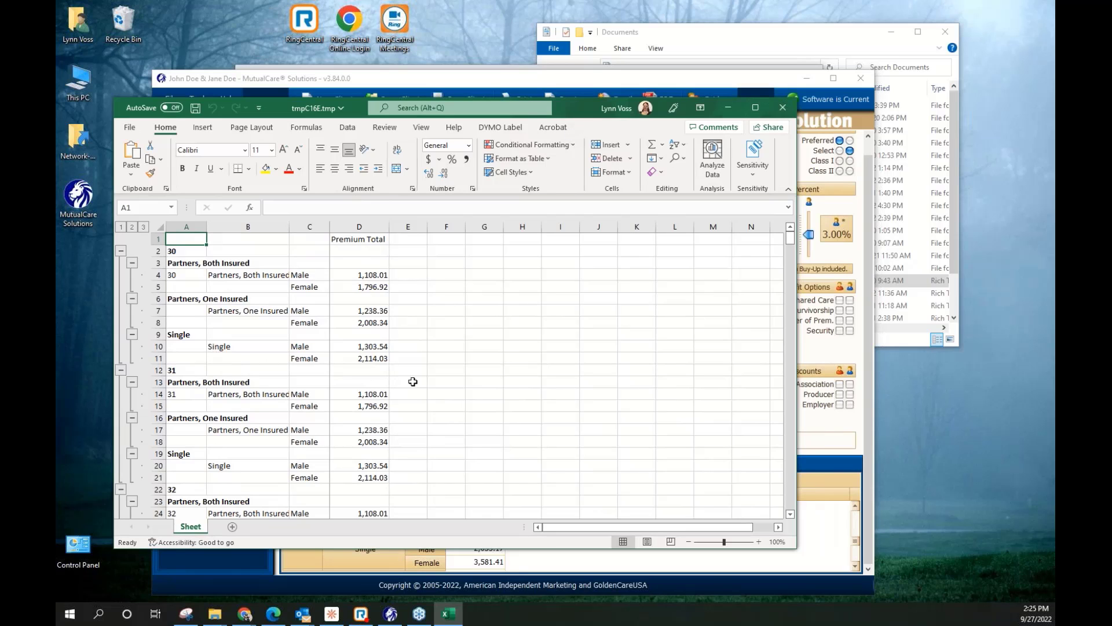
{"action": "scroll", "coordinate": [413, 381], "scroll_direction": "down", "scroll_amount": 6}
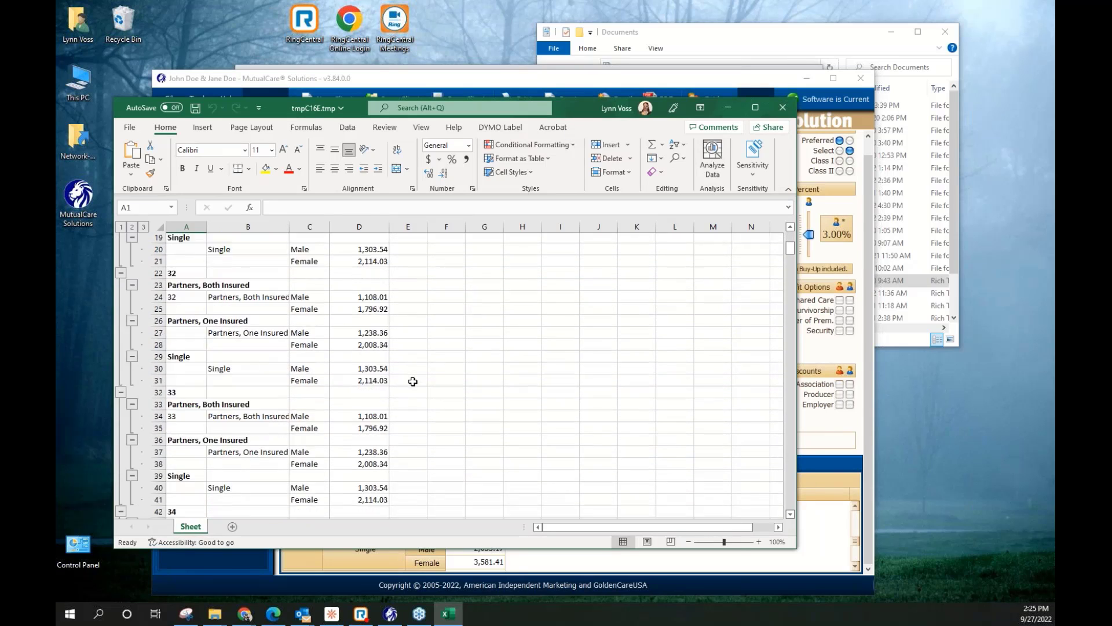
{"action": "scroll", "coordinate": [412, 381], "scroll_direction": "down", "scroll_amount": 13}
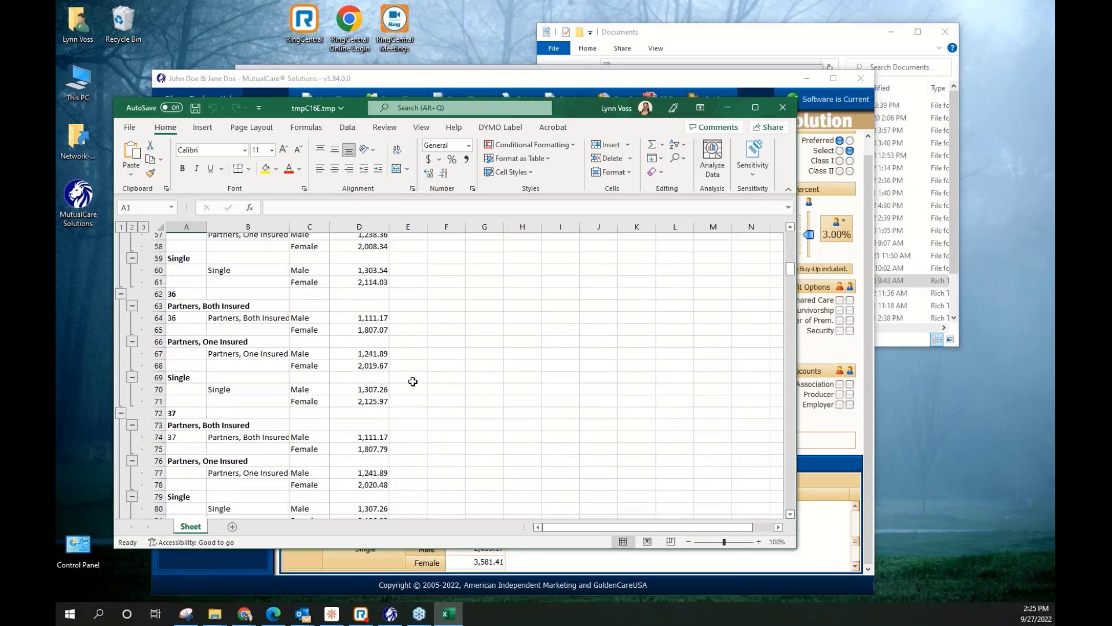
{"action": "scroll", "coordinate": [412, 381], "scroll_direction": "up", "scroll_amount": 17}
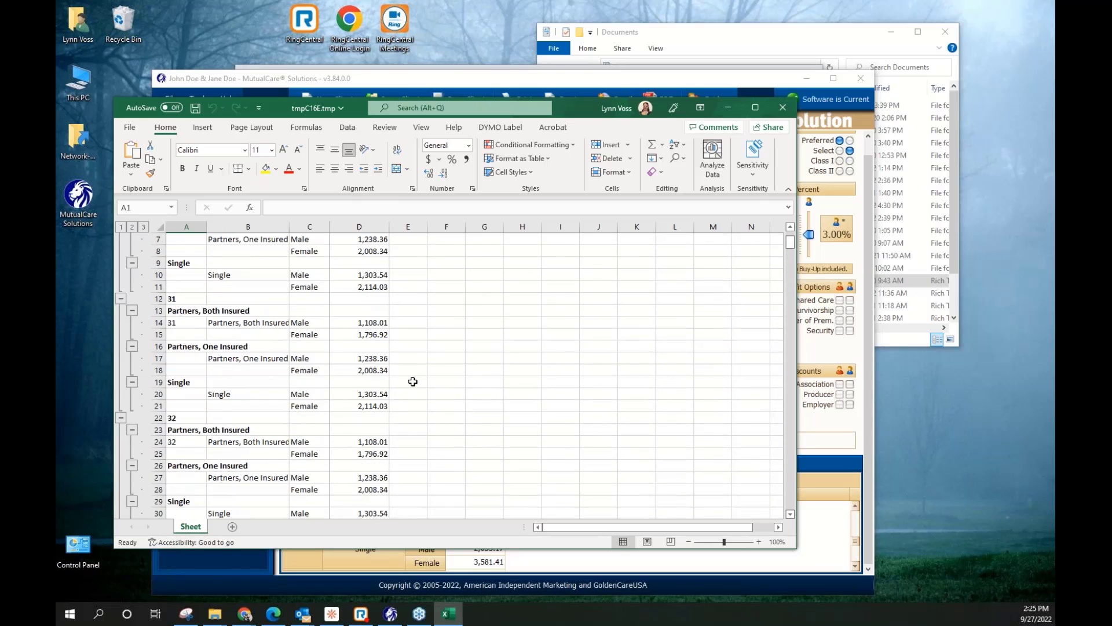
{"action": "scroll", "coordinate": [412, 381], "scroll_direction": "up", "scroll_amount": 2}
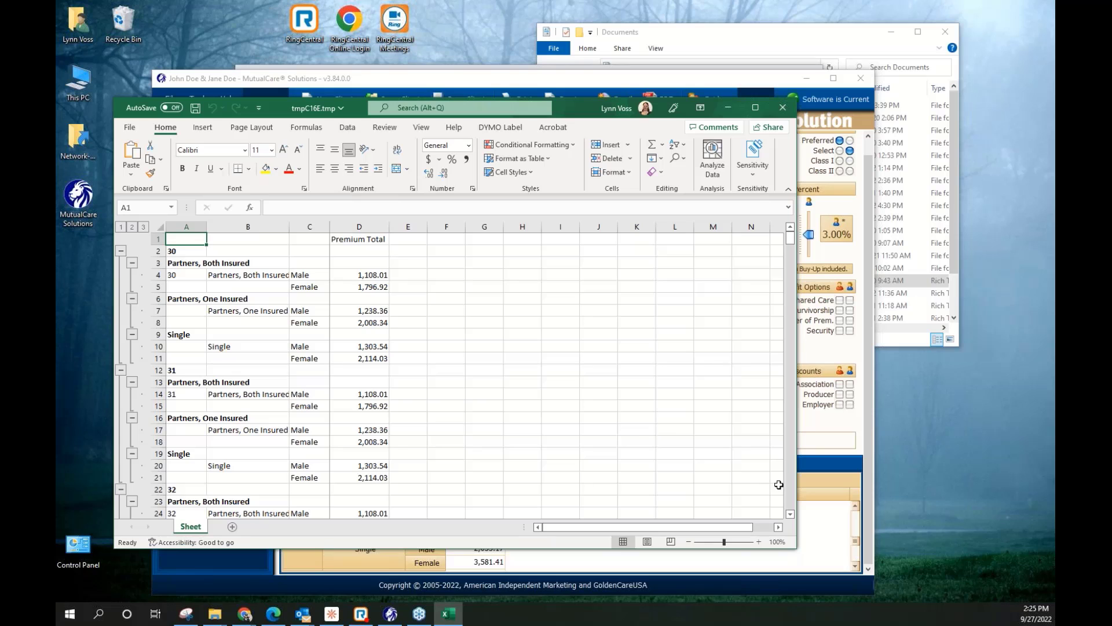
Switch back to MutualCare Solutions and review the couple's quote settings above the premium pivot table
{"action": "left_click", "coordinate": [680, 76]}
{"action": "scroll", "coordinate": [672, 143], "scroll_direction": "up", "scroll_amount": 2}
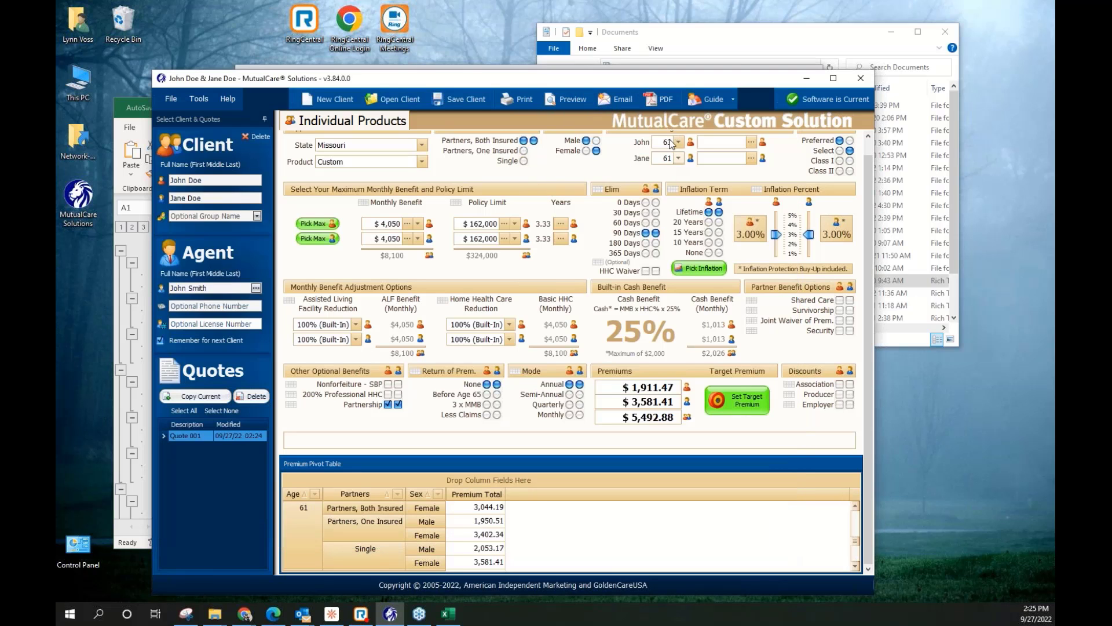
{"action": "scroll", "coordinate": [670, 143], "scroll_direction": "down", "scroll_amount": 2}
{"action": "scroll", "coordinate": [870, 233], "scroll_direction": "up", "scroll_amount": 1}
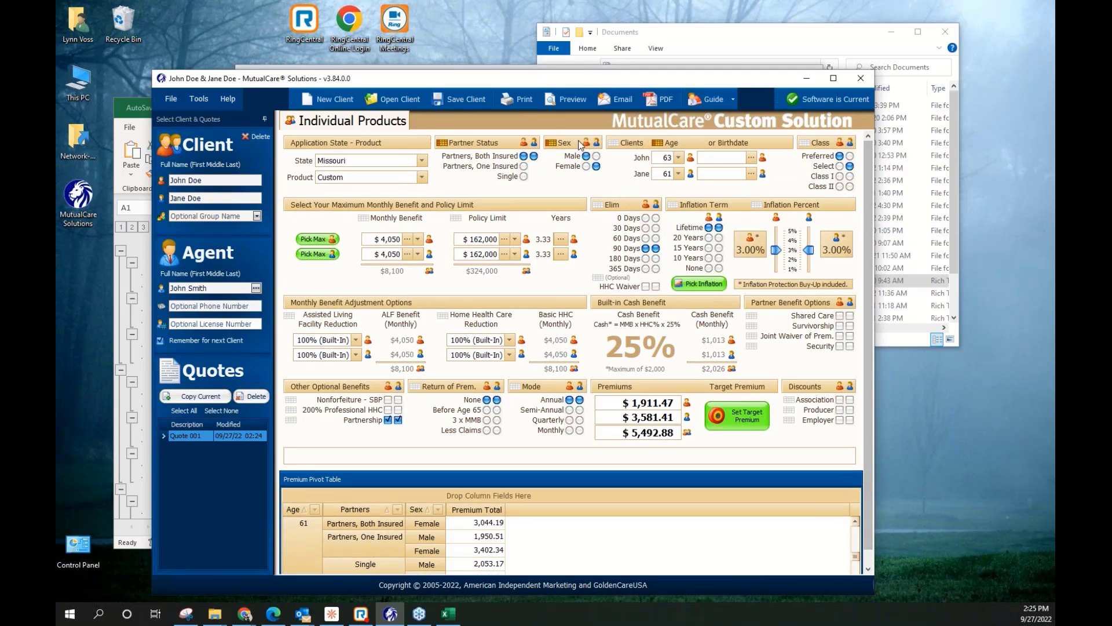
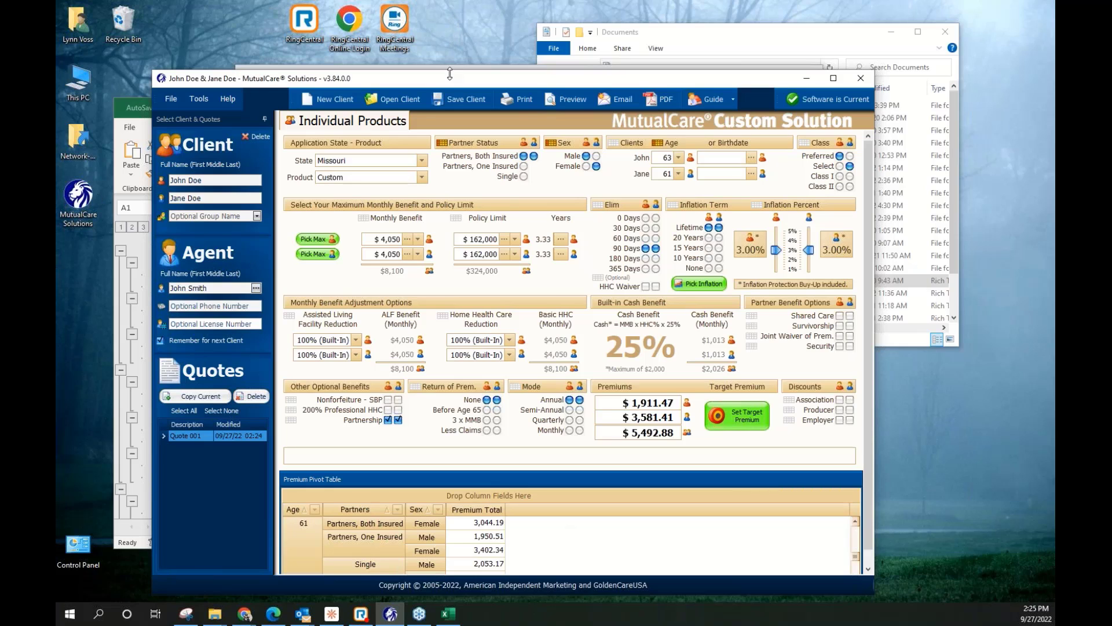
{"action": "left_click_drag", "start_coordinate": [450, 79], "coordinate": [453, 86]}
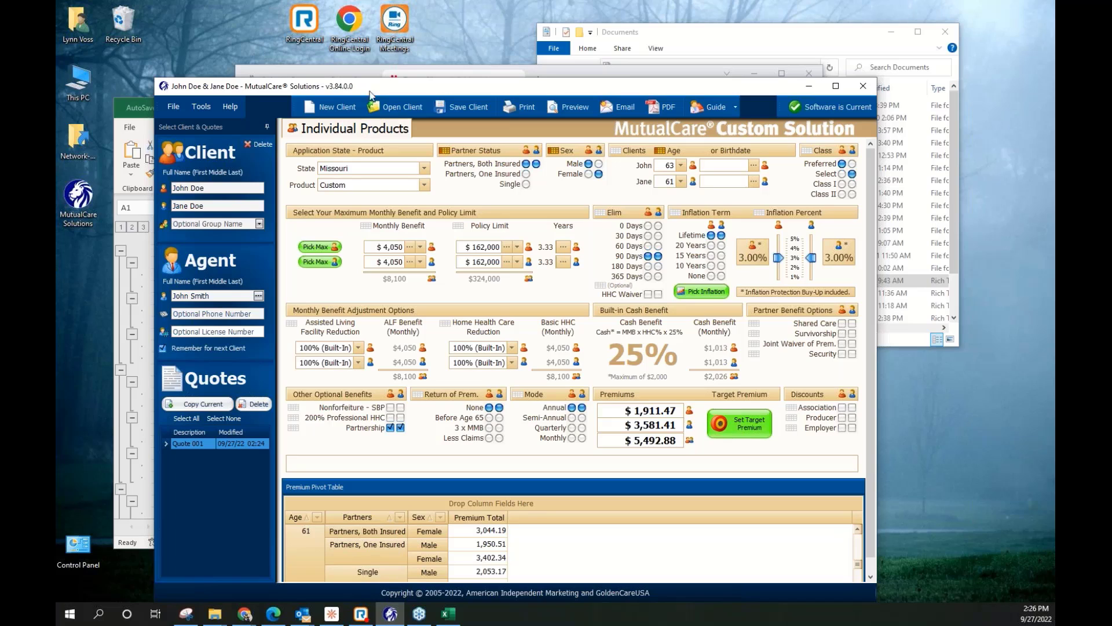
Generate an email draft with the quote attached as a PDF using the preselected pages, and close it unsent
{"action": "left_click", "coordinate": [618, 106]}
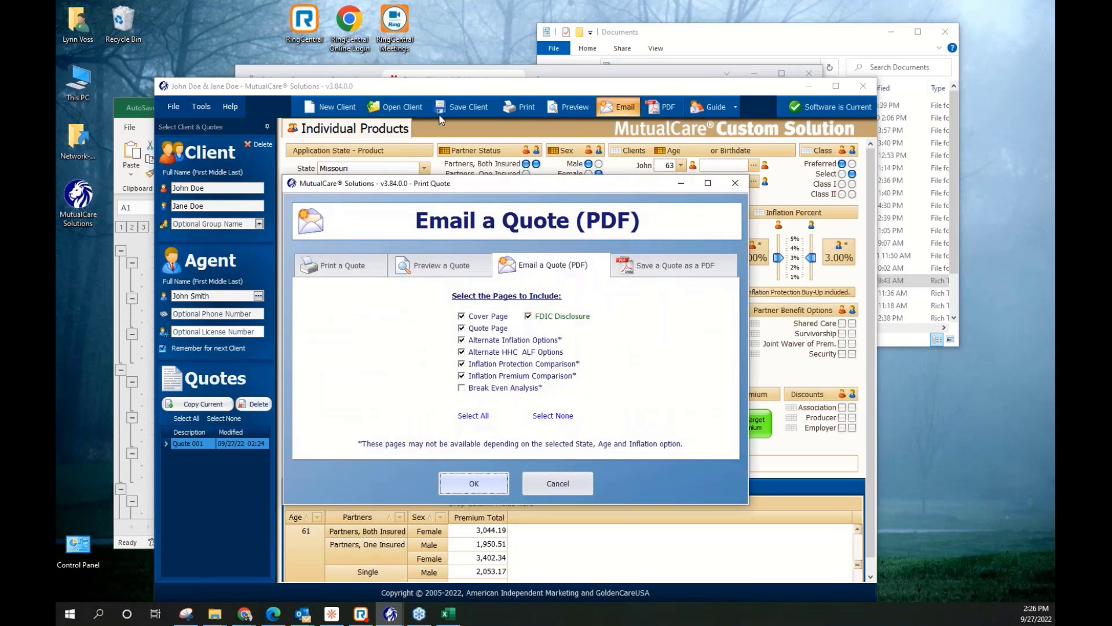
{"action": "left_click", "coordinate": [473, 485]}
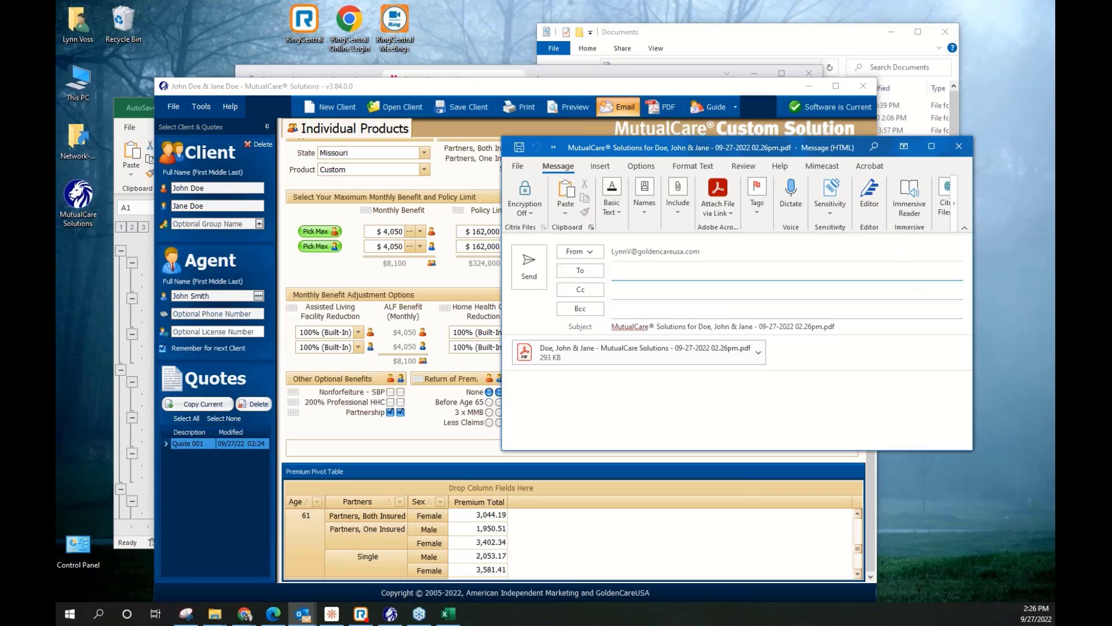
{"action": "left_click", "coordinate": [613, 347]}
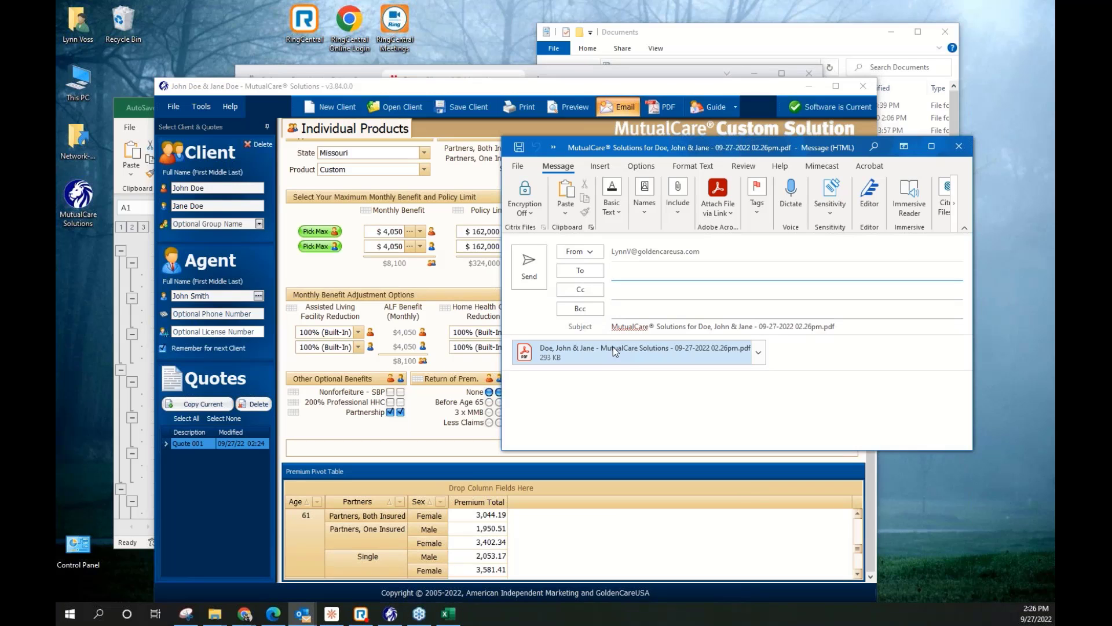
{"action": "left_click", "coordinate": [630, 270]}
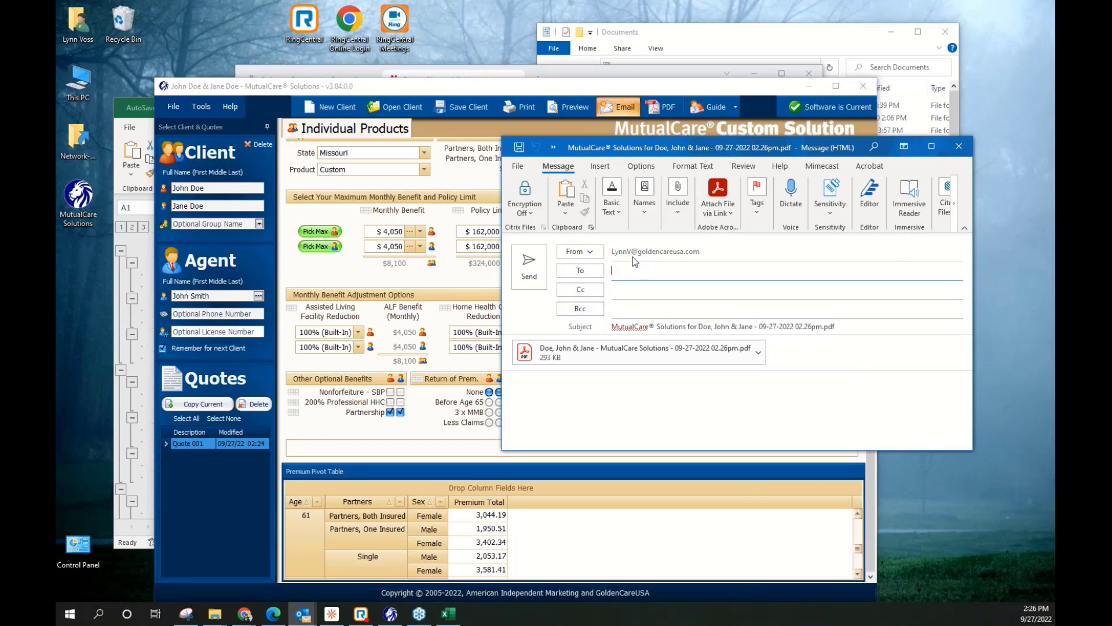
{"action": "left_click", "coordinate": [583, 394]}
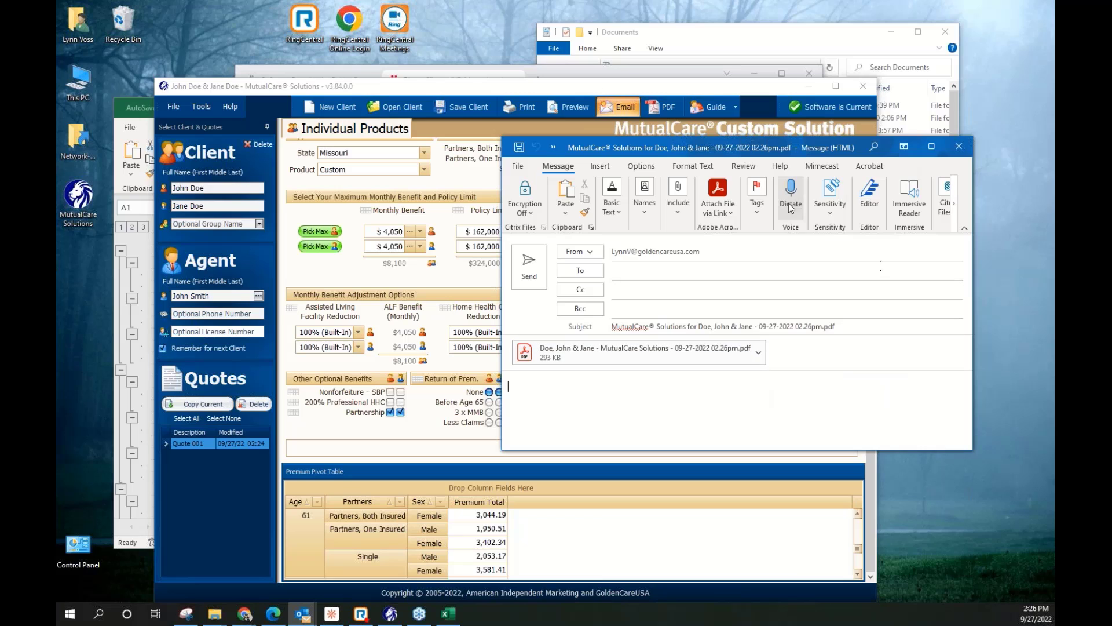
{"action": "left_click", "coordinate": [955, 150]}
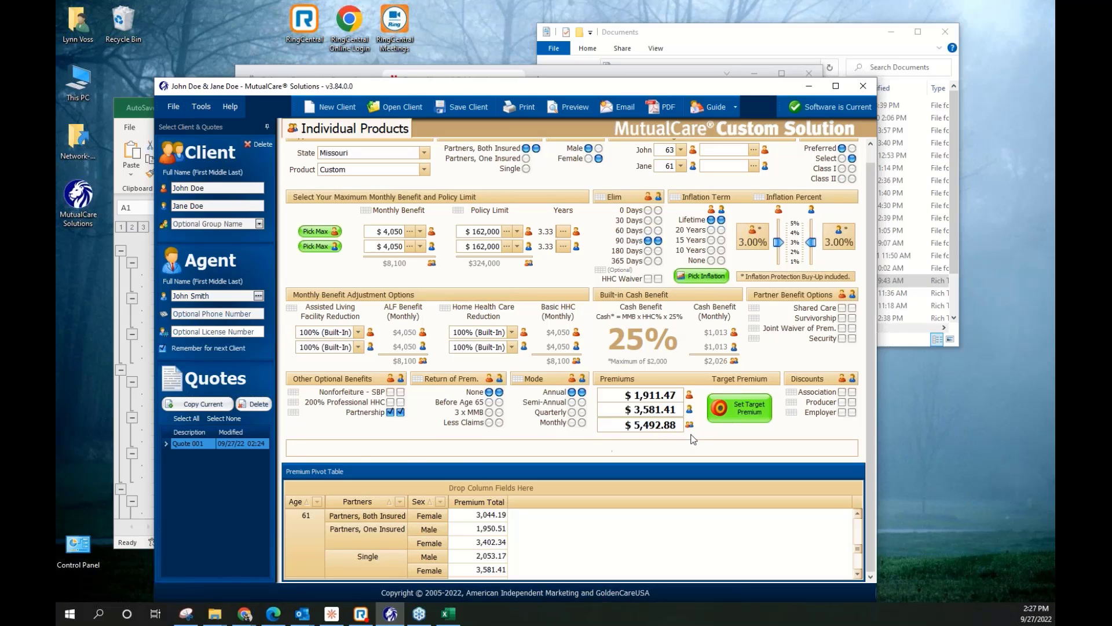
Hide the premium table and open a print screen preview of the quote form
{"action": "left_click", "coordinate": [201, 108]}
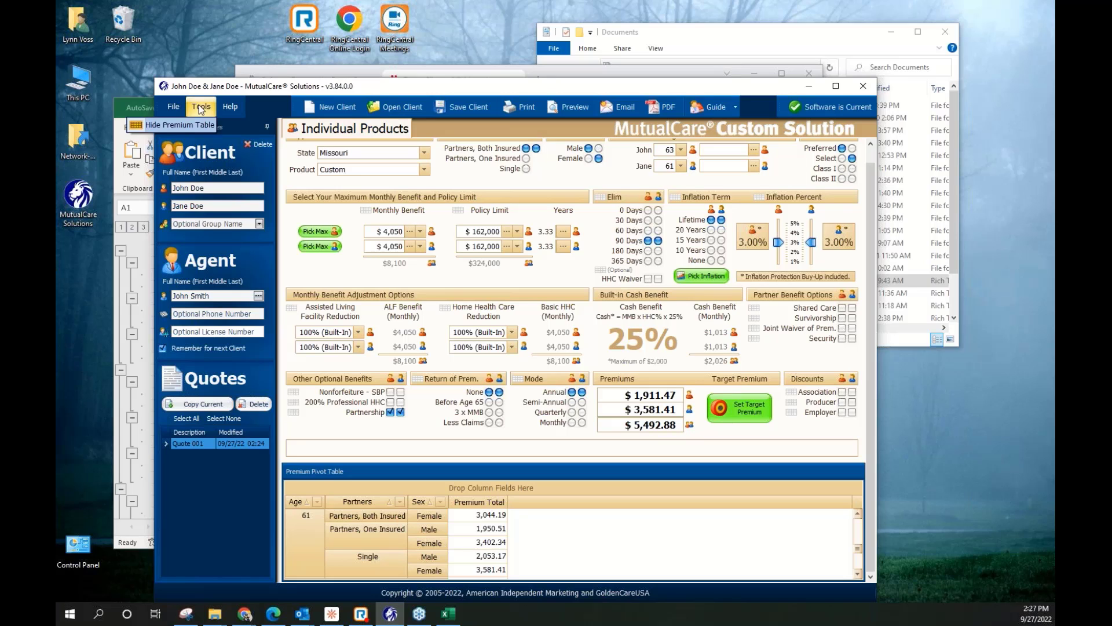
{"action": "left_click", "coordinate": [195, 125]}
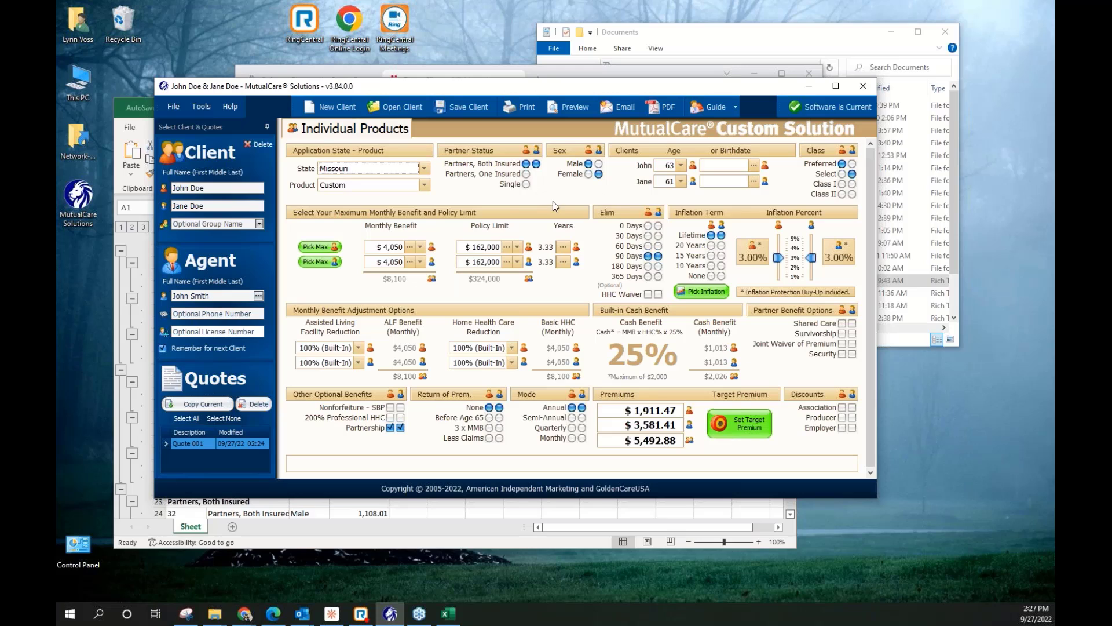
{"action": "left_click", "coordinate": [175, 110]}
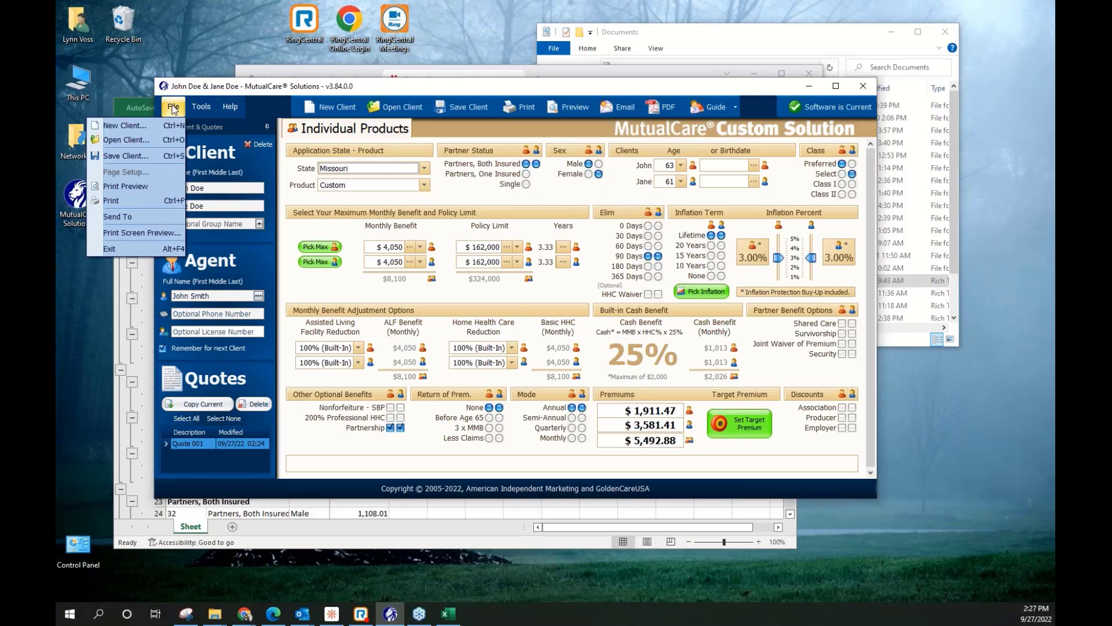
{"action": "left_click", "coordinate": [141, 233]}
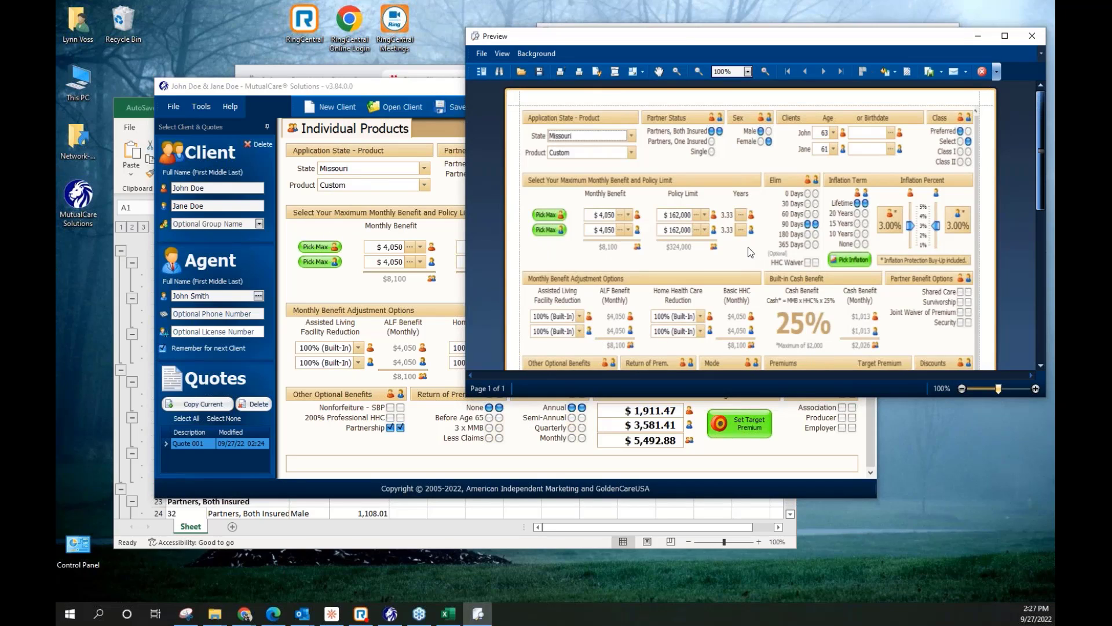
Look at the preview's export formats, including Image File, and copy the quote form image from the preview page
{"action": "left_click", "coordinate": [938, 76]}
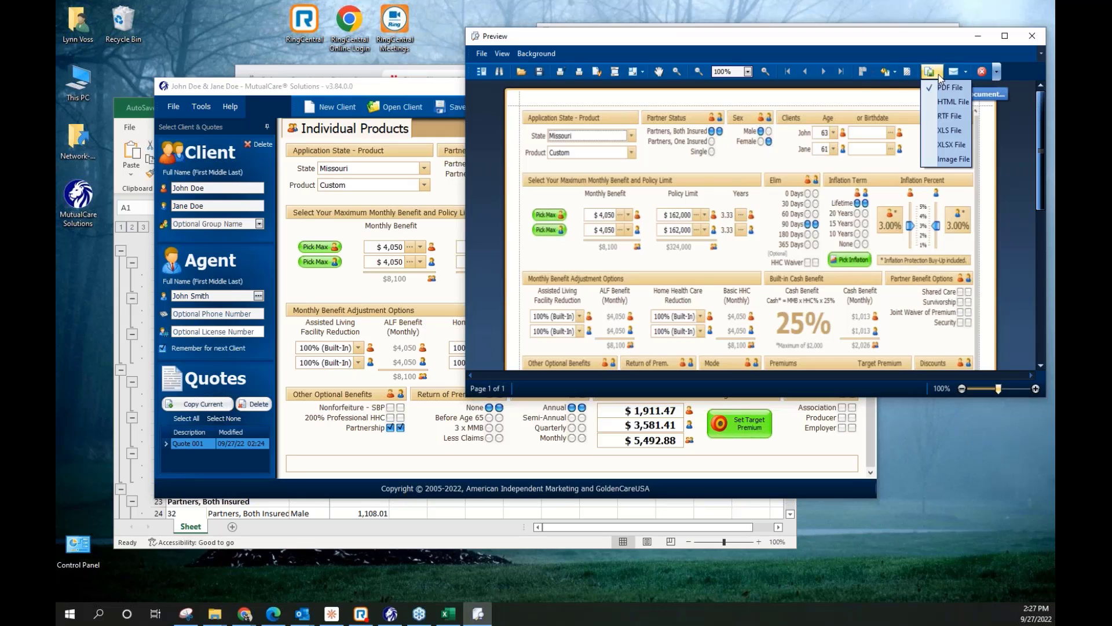
{"action": "left_click", "coordinate": [952, 159]}
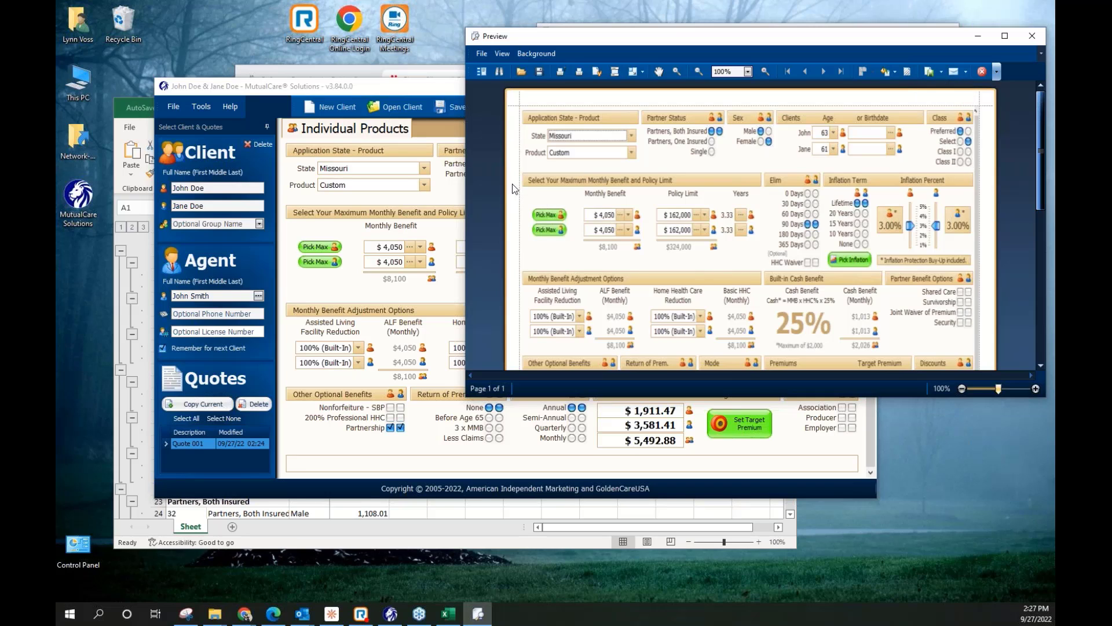
{"action": "left_click_drag", "start_coordinate": [512, 183], "coordinate": [607, 239]}
{"action": "right_click", "coordinate": [642, 255]}
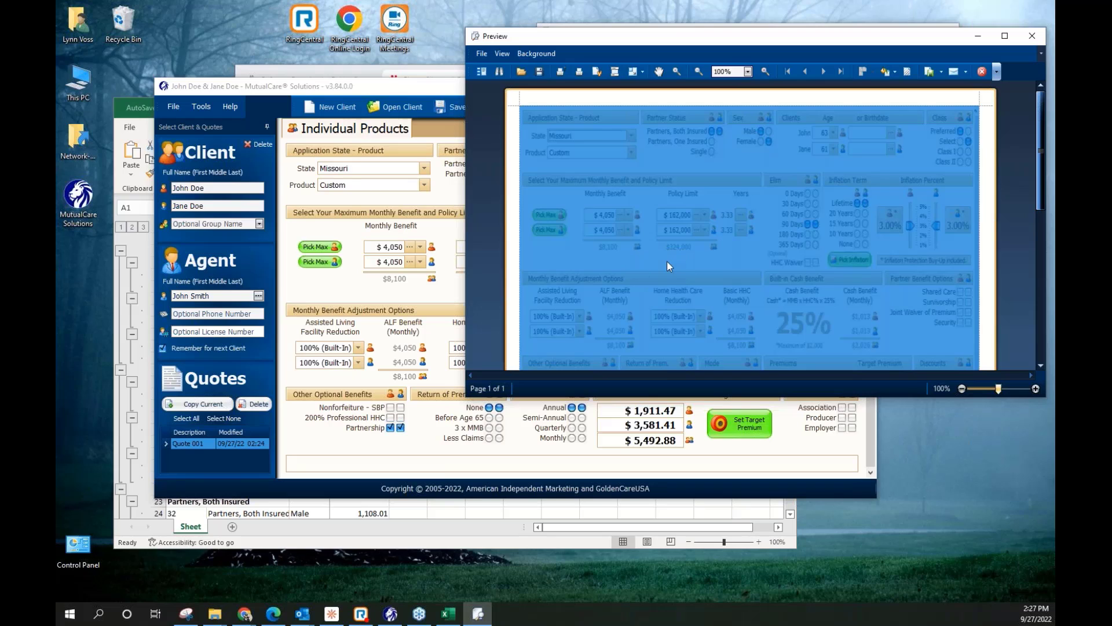
Switch to the Excel premium sheet, insert a blank row above Premium Total and make that row tall enough for an image
{"action": "left_click", "coordinate": [110, 305]}
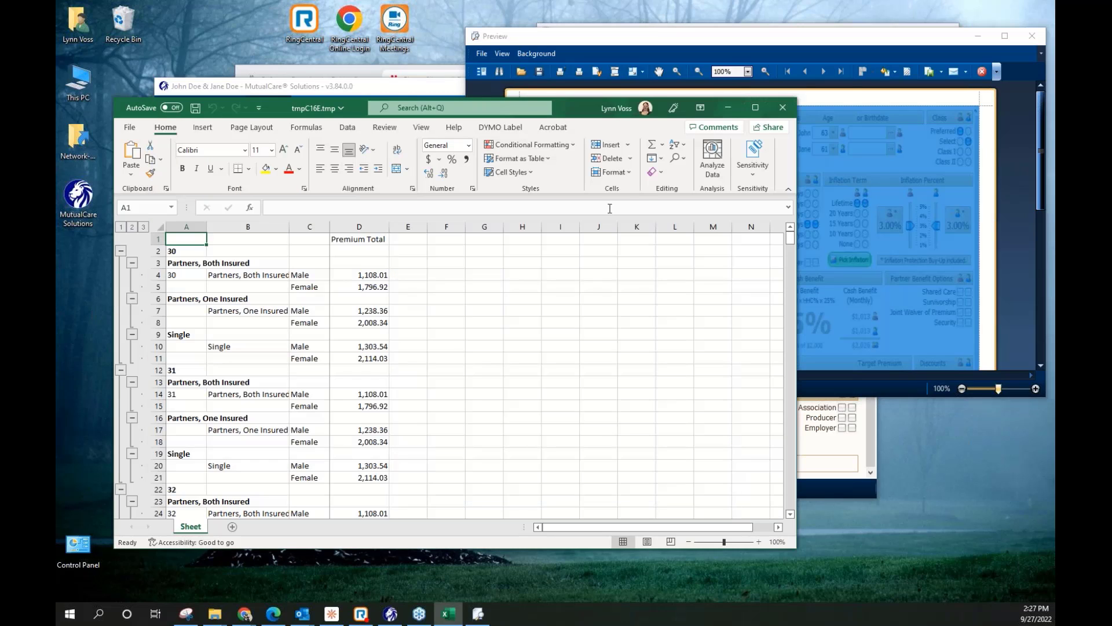
{"action": "right_click", "coordinate": [158, 238]}
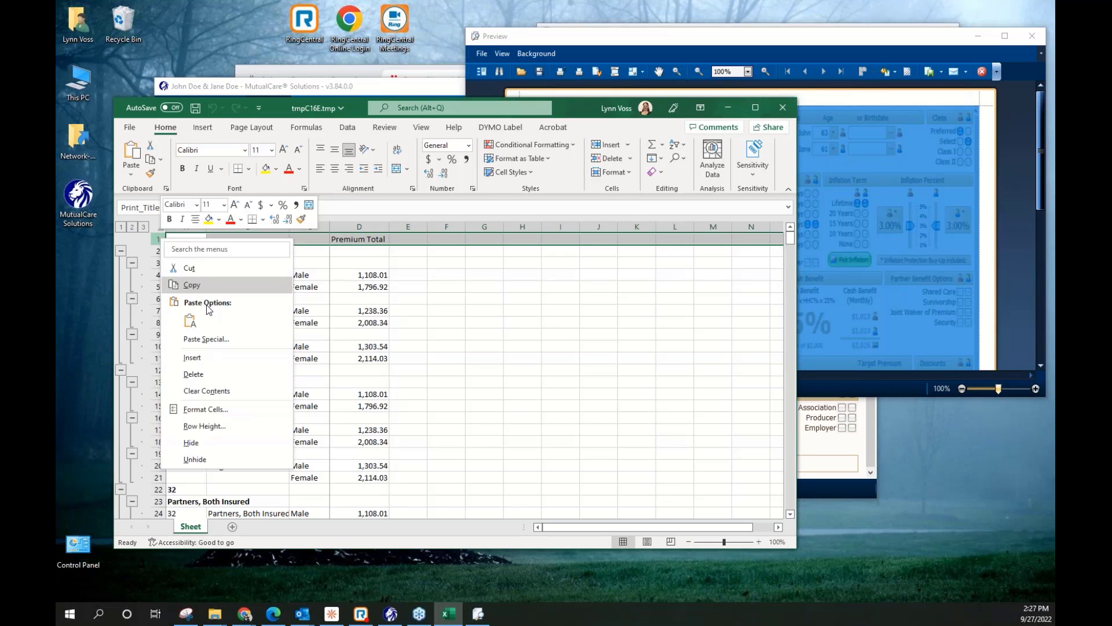
{"action": "left_click", "coordinate": [199, 358]}
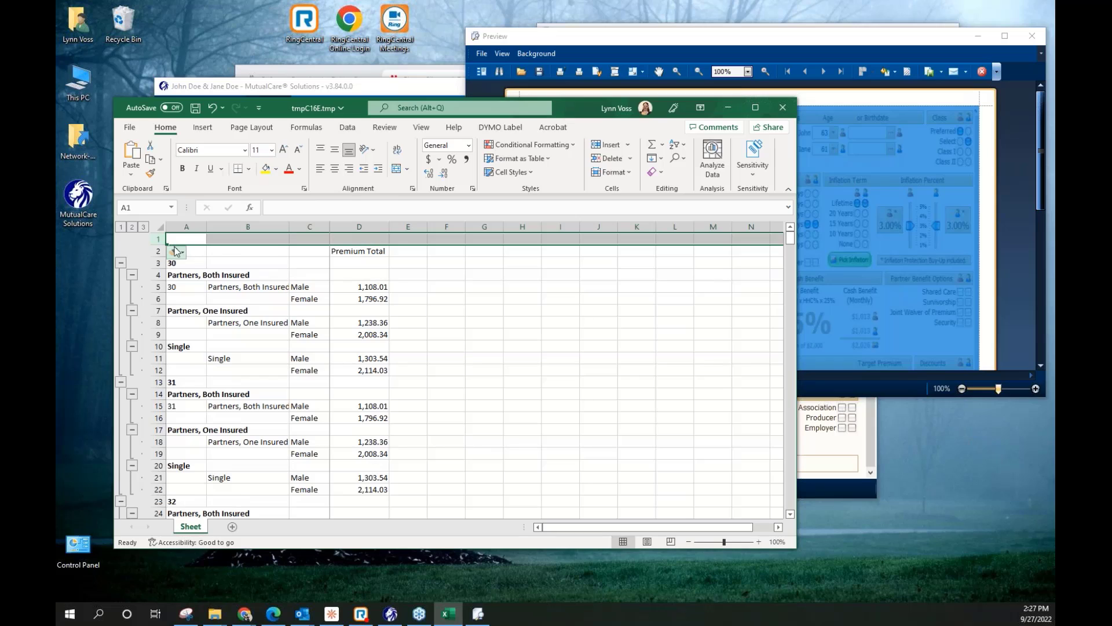
{"action": "left_click_drag", "start_coordinate": [159, 244], "coordinate": [159, 430]}
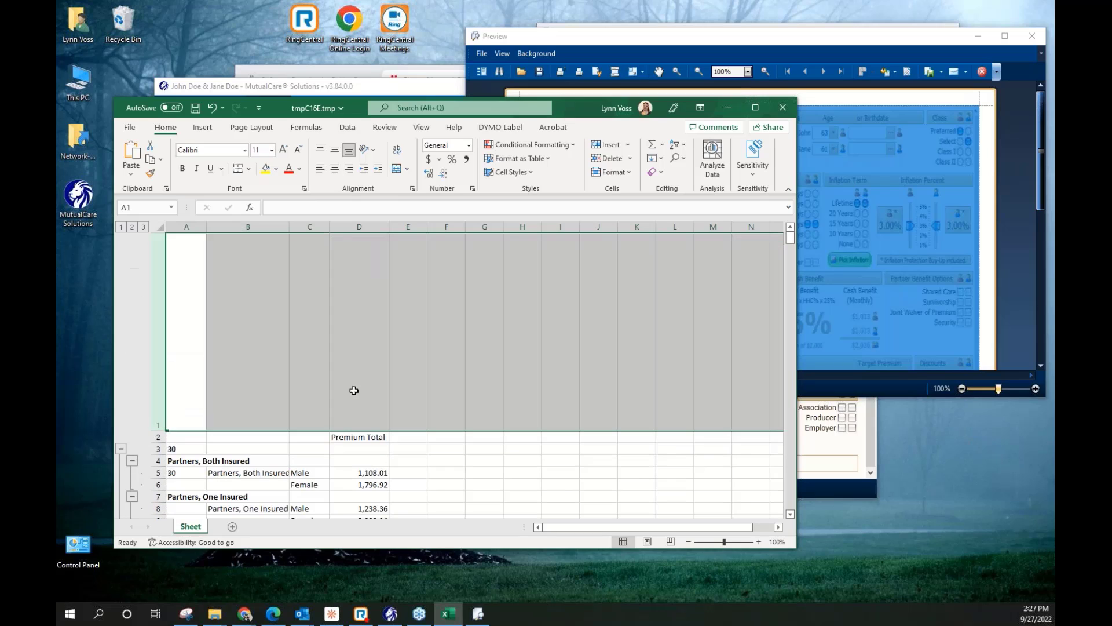
Paste the copied quote form image into cell A1 and resize it to fit above the premium data
{"action": "left_click", "coordinate": [238, 278]}
{"action": "left_click", "coordinate": [191, 251]}
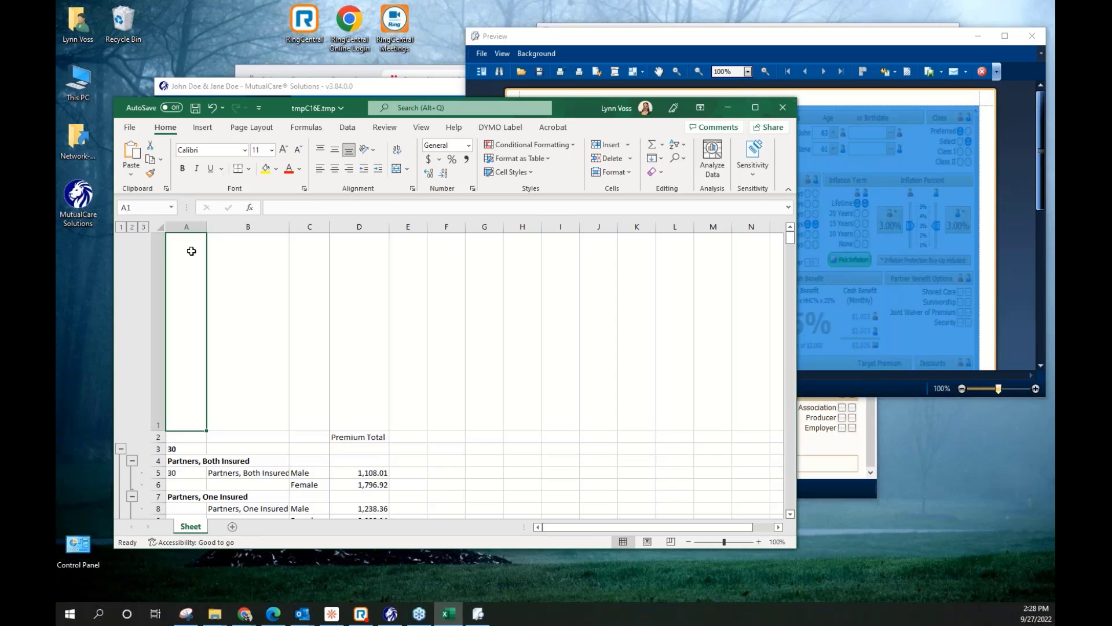
{"action": "key", "text": "ctrl+v"}
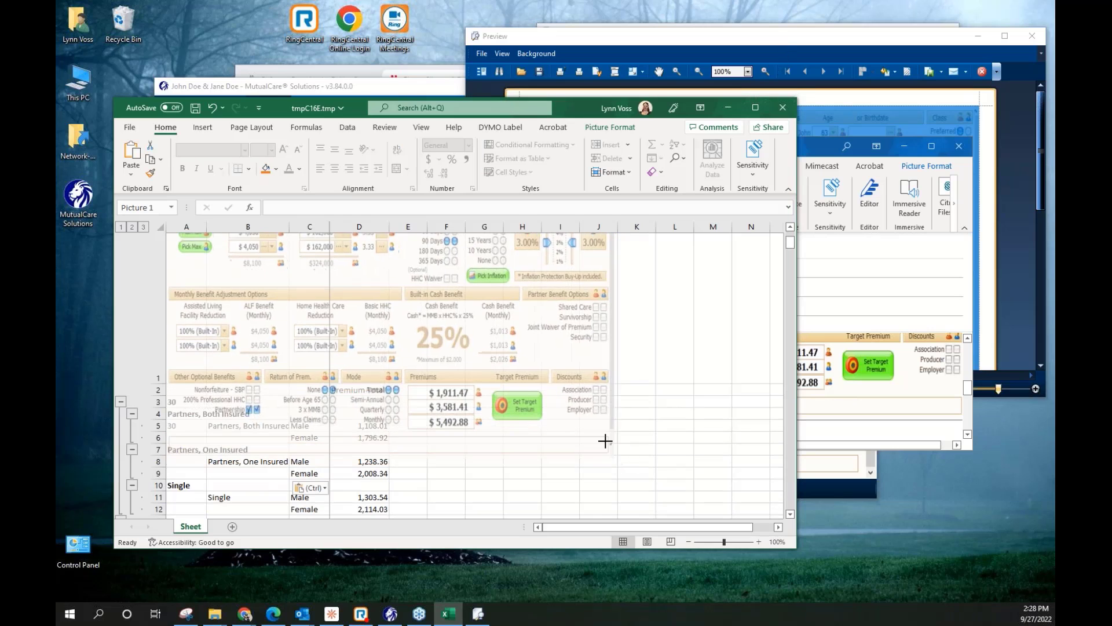
{"action": "left_click_drag", "start_coordinate": [605, 441], "coordinate": [510, 341]}
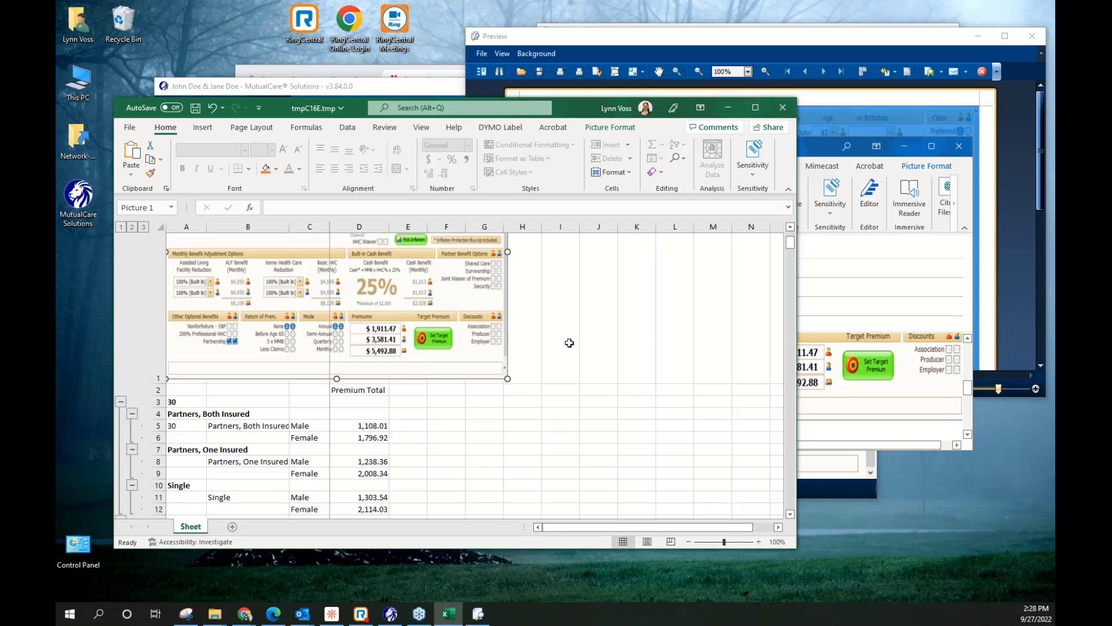
{"action": "left_click_drag", "start_coordinate": [508, 252], "coordinate": [565, 252]}
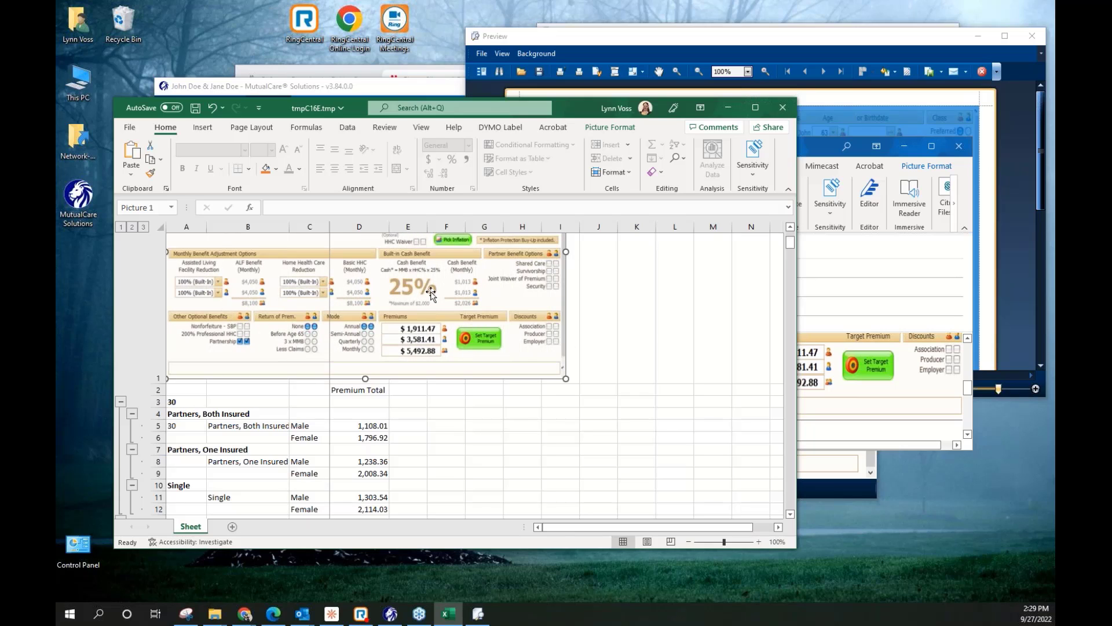
{"action": "scroll", "coordinate": [428, 325], "scroll_direction": "up", "scroll_amount": 3}
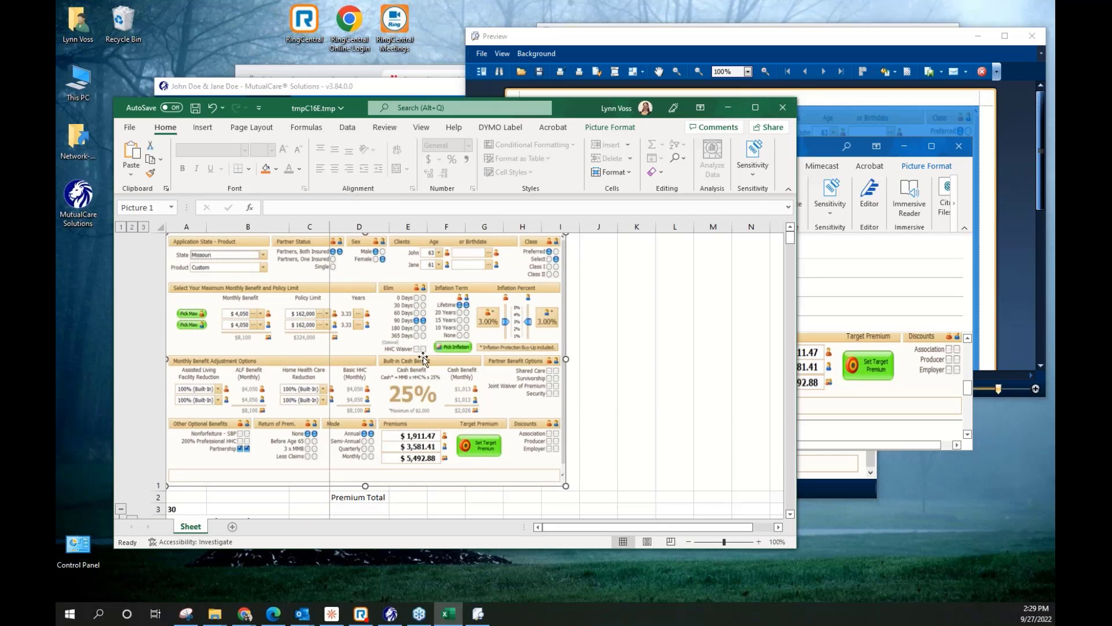
{"action": "scroll", "coordinate": [424, 359], "scroll_direction": "down", "scroll_amount": 3}
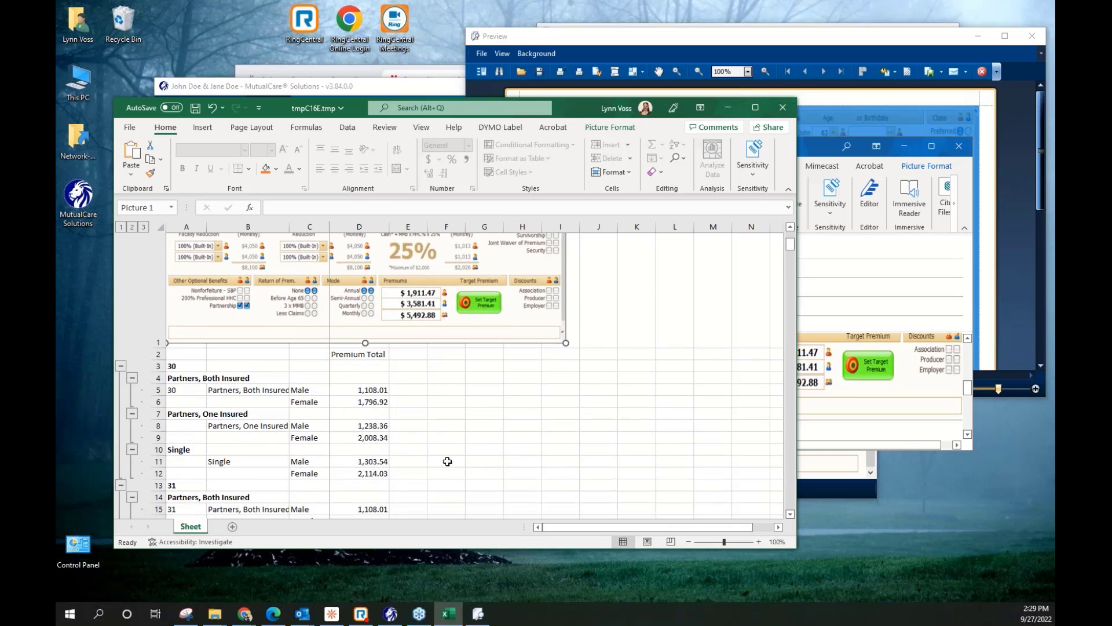
{"action": "left_click", "coordinate": [409, 377]}
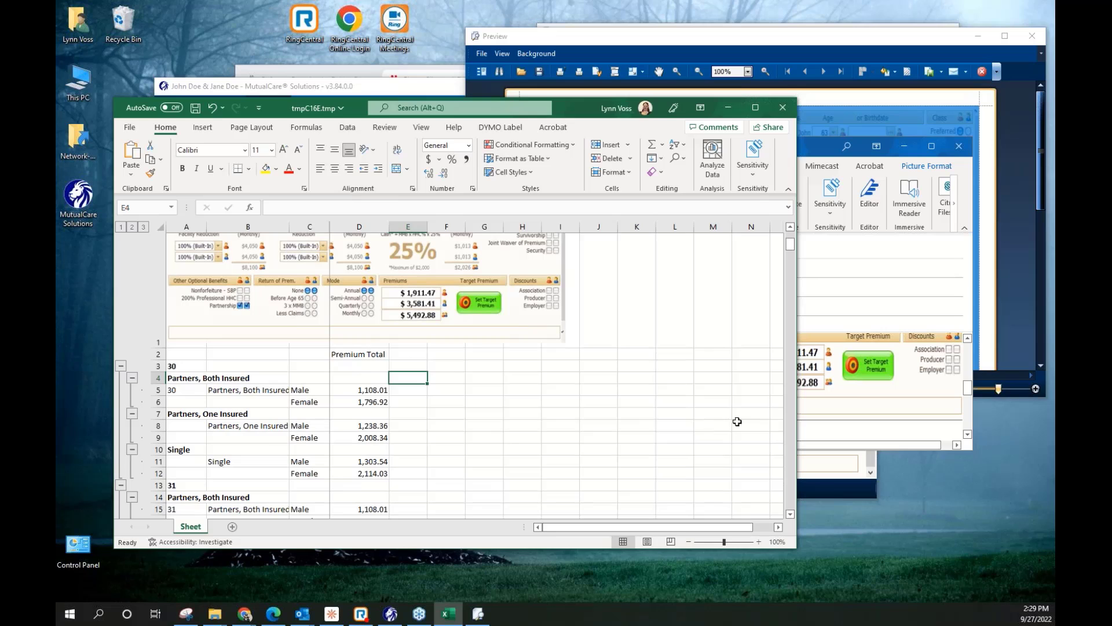
Bring forward the untitled email containing the pasted quote image, move it lower, and close the print screen preview
{"action": "left_click", "coordinate": [849, 398]}
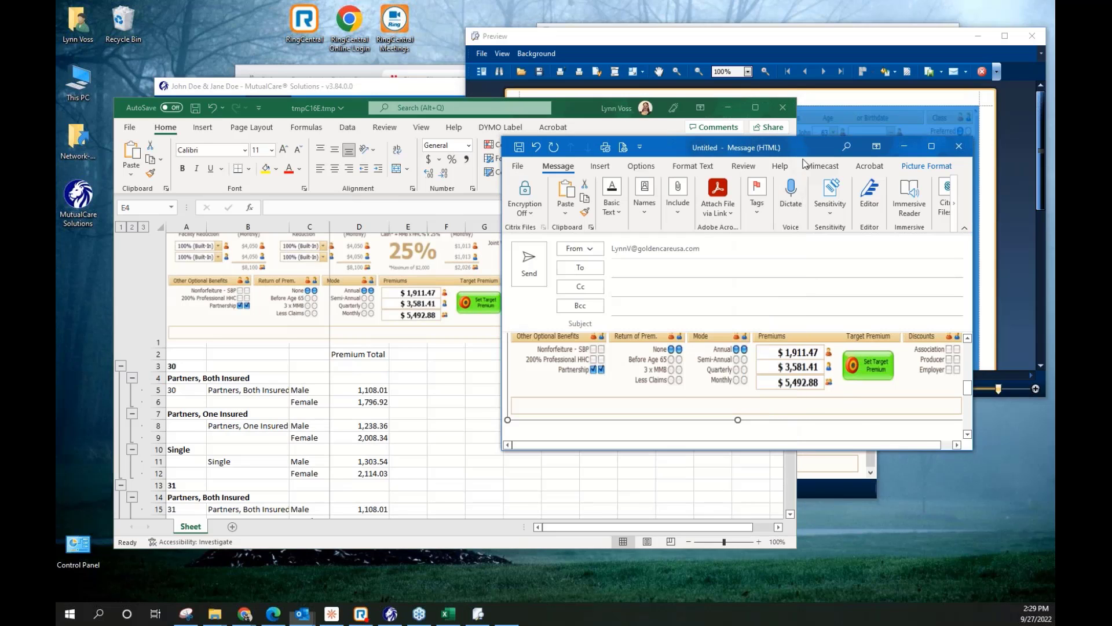
{"action": "left_click_drag", "start_coordinate": [804, 149], "coordinate": [799, 234]}
{"action": "left_click", "coordinate": [827, 39]}
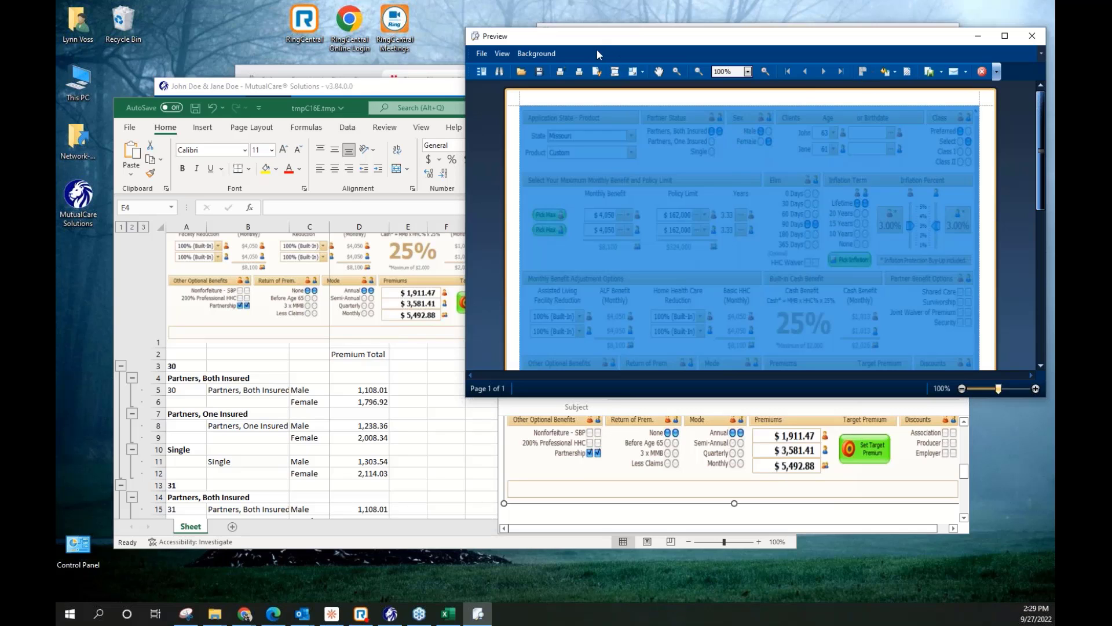
{"action": "left_click", "coordinate": [1032, 36]}
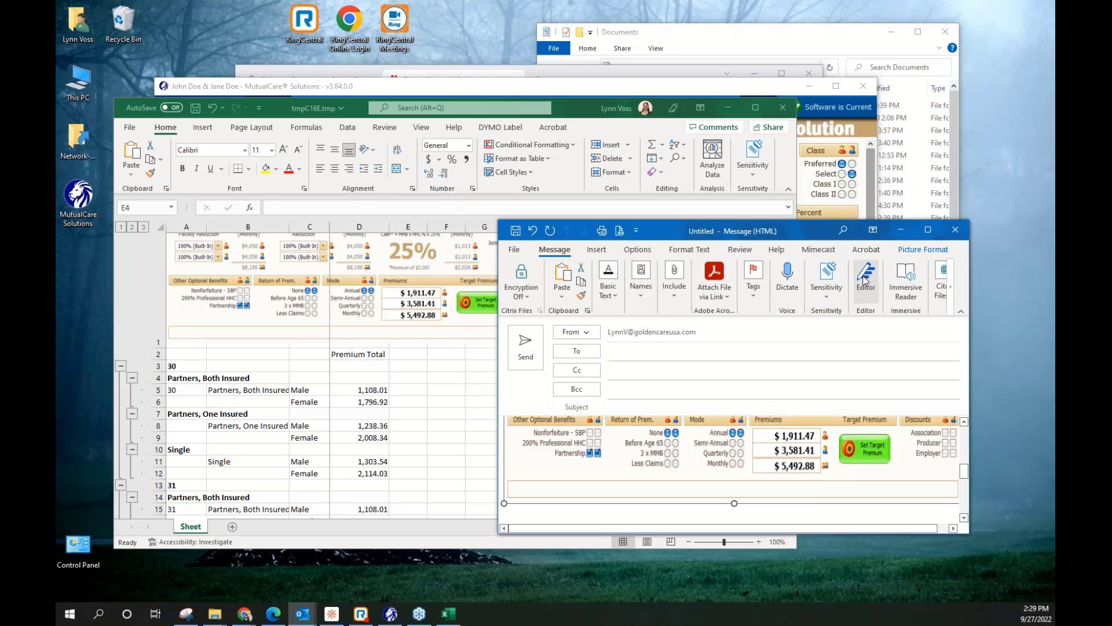
Show the email's recipient fields, place the cursor below the pasted quote image, and return to MutualCare Solutions
{"action": "left_click", "coordinate": [698, 389]}
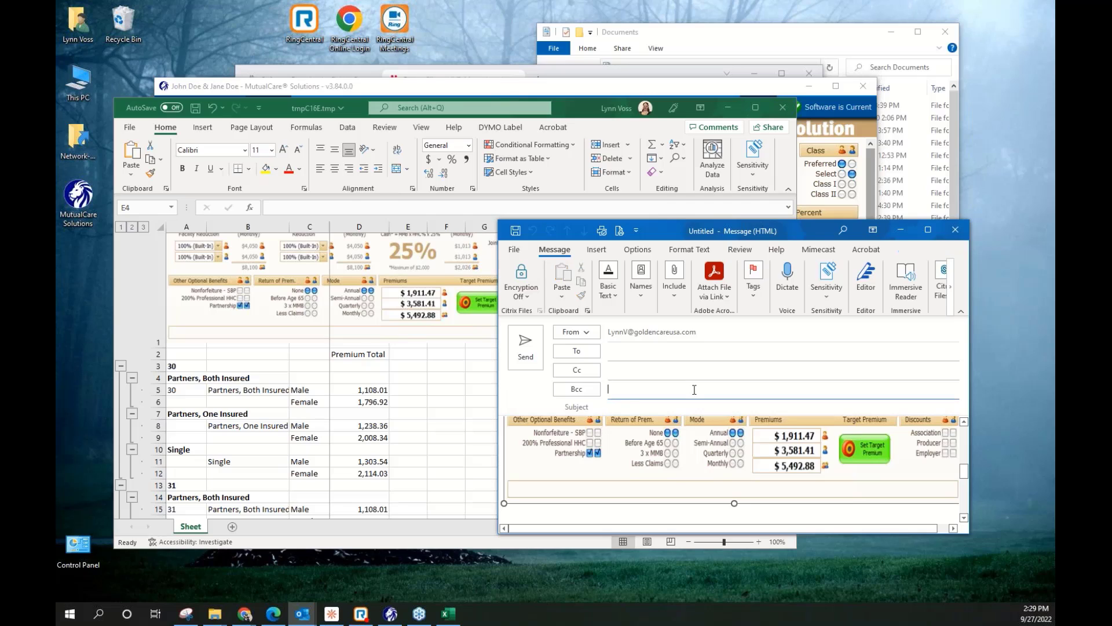
{"action": "left_click", "coordinate": [660, 352]}
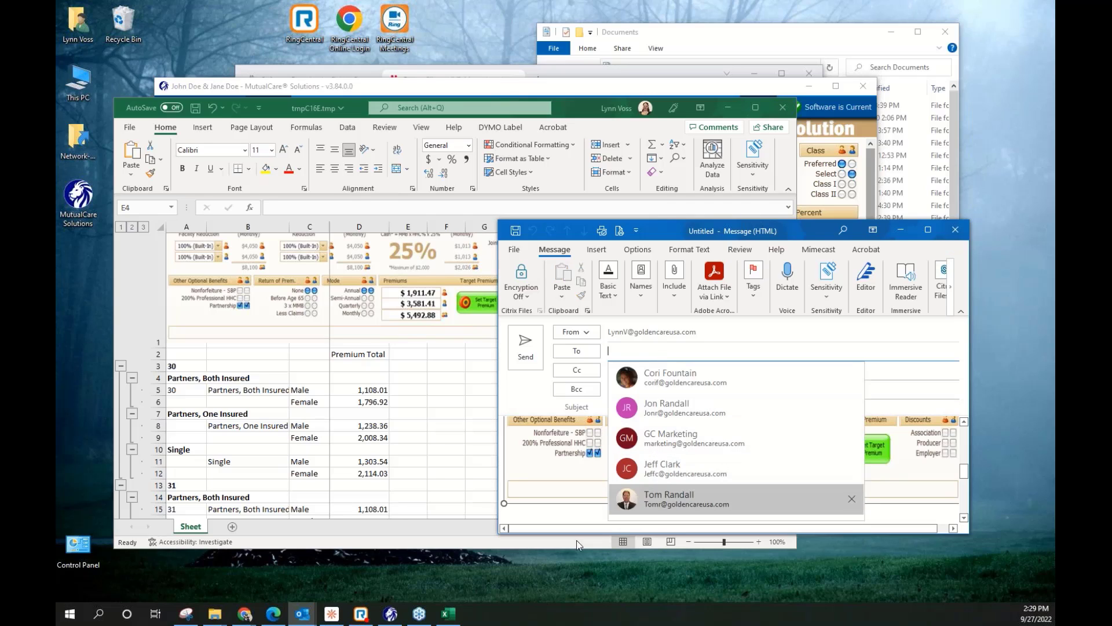
{"action": "left_click", "coordinate": [573, 511]}
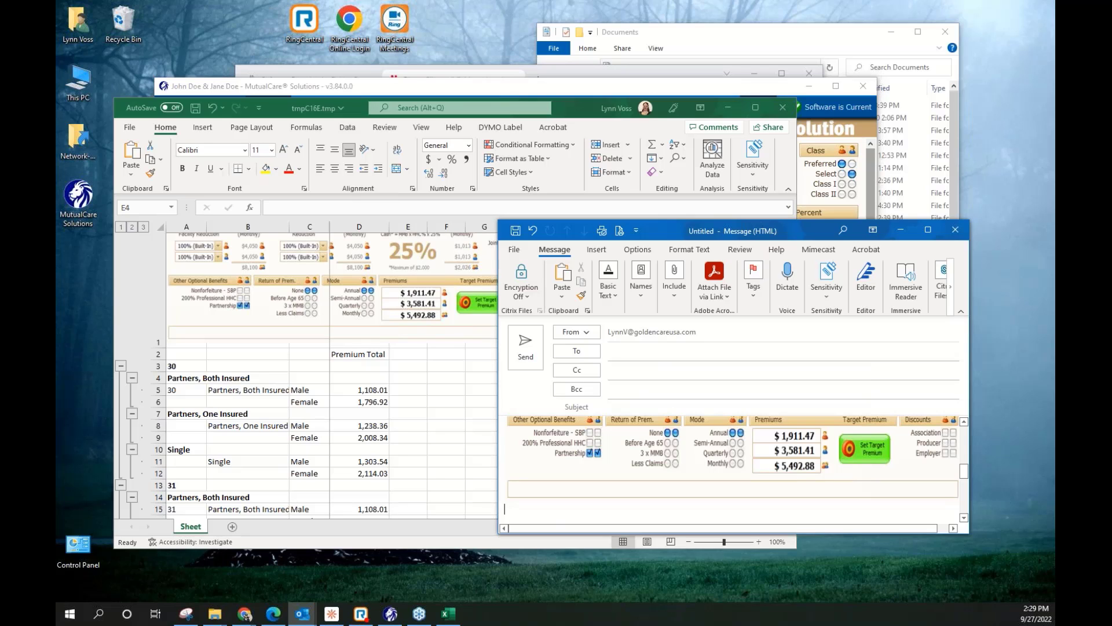
{"action": "left_click", "coordinate": [406, 87]}
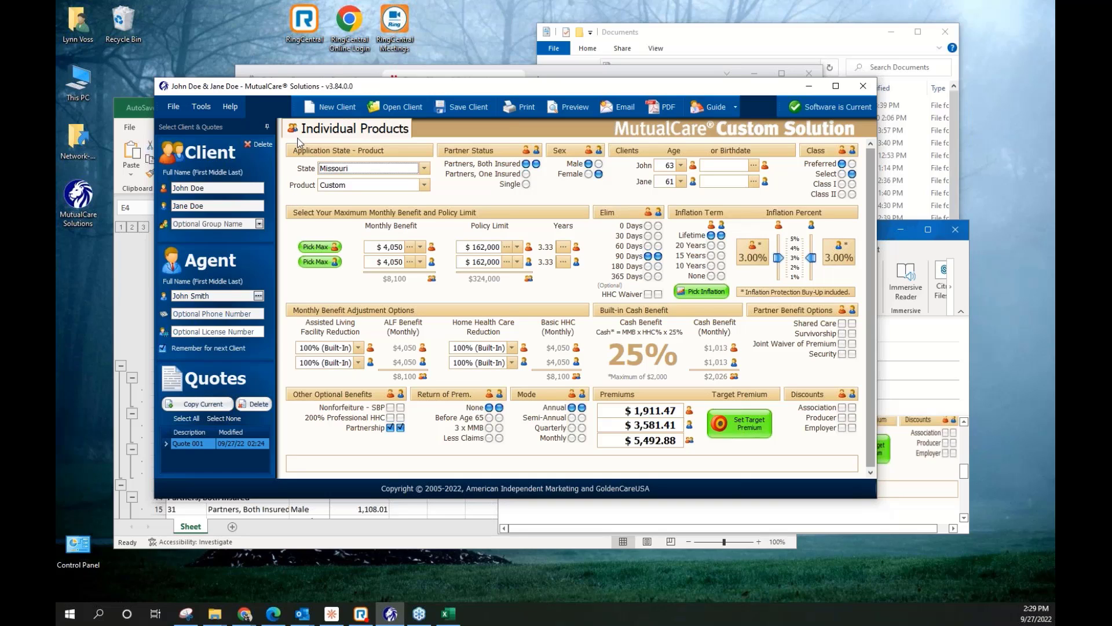
Save the current client and open the MutualCare Solutions folder inside Documents in File Explorer
{"action": "left_click", "coordinate": [467, 109]}
{"action": "left_click", "coordinate": [974, 342]}
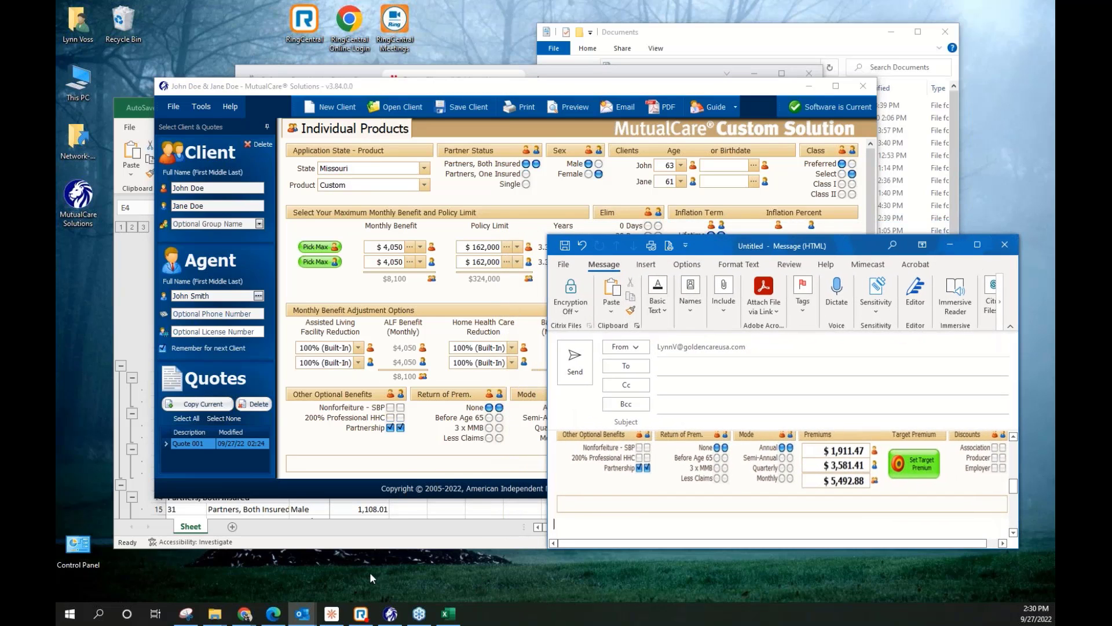
{"action": "mouse_move", "coordinate": [301, 614]}
{"action": "mouse_move", "coordinate": [215, 613]}
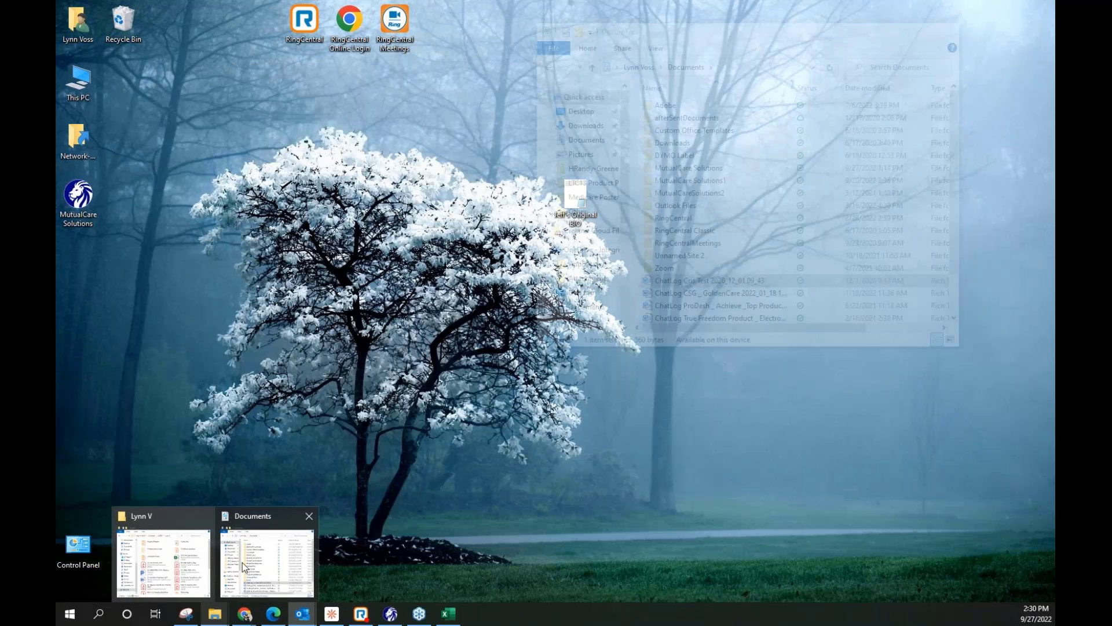
{"action": "left_click", "coordinate": [267, 562]}
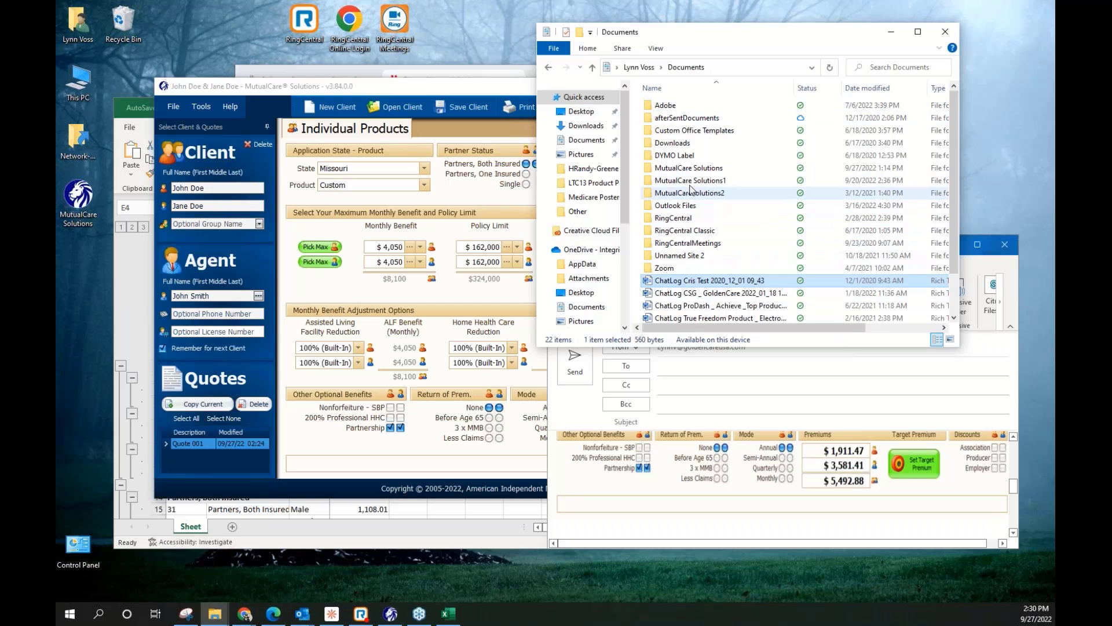
{"action": "double_click", "coordinate": [688, 168]}
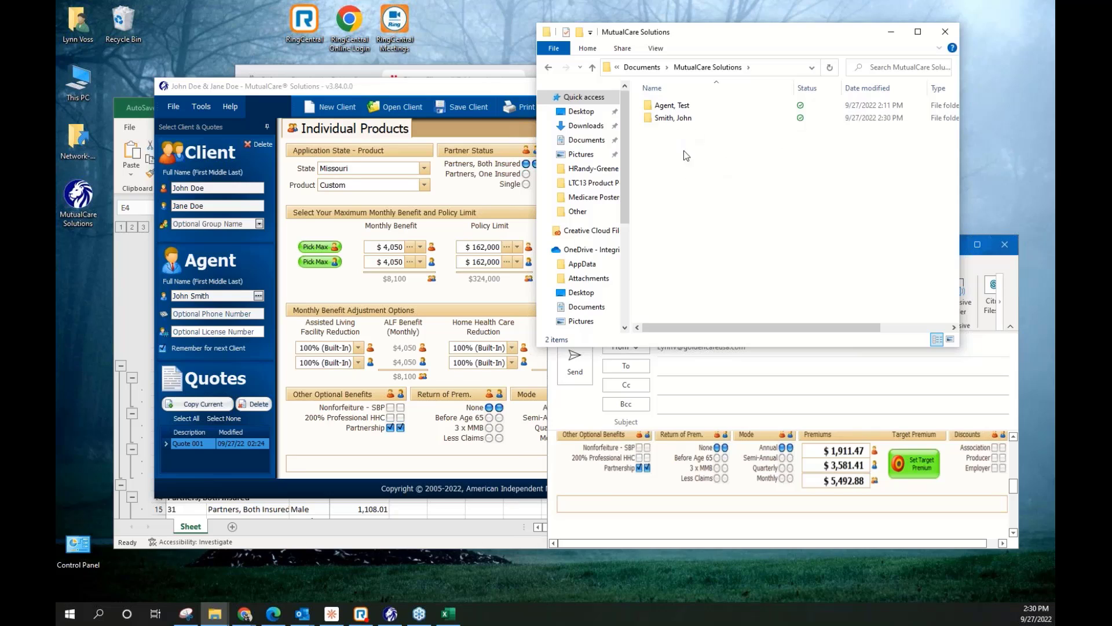
Look inside each of the two agent folders and return to the MutualCare Solutions folder
{"action": "double_click", "coordinate": [675, 120]}
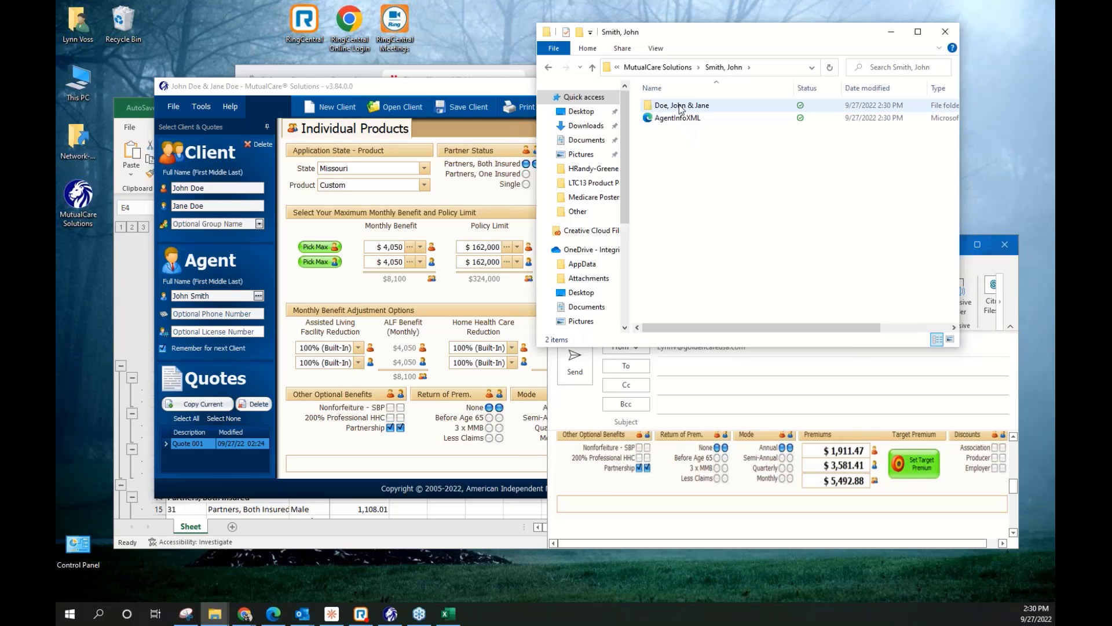
{"action": "left_click", "coordinate": [548, 67]}
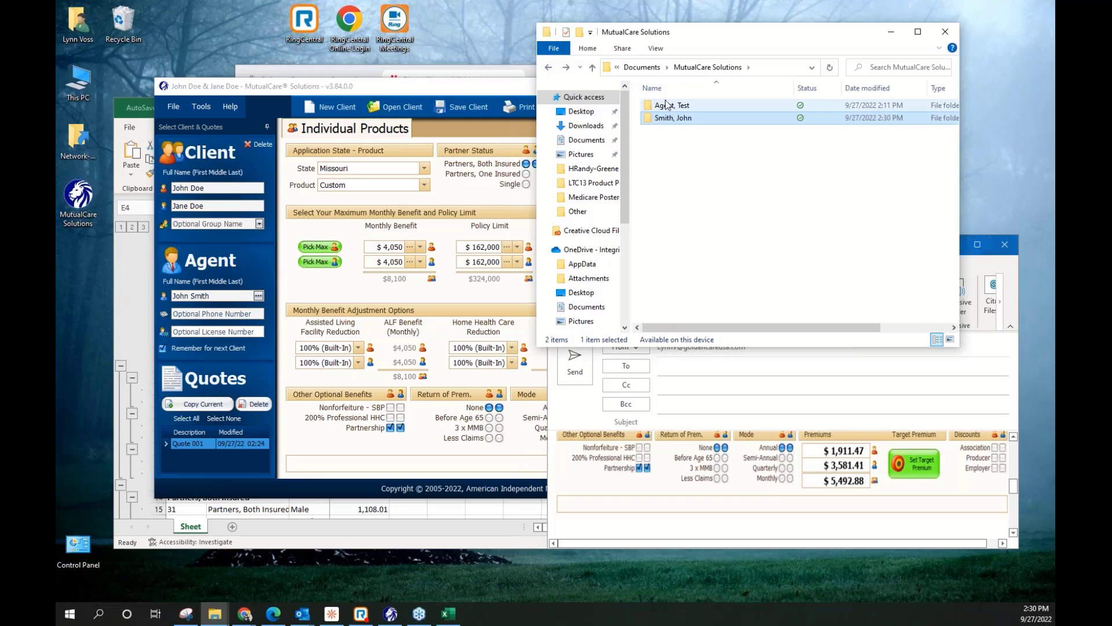
{"action": "left_click", "coordinate": [667, 105]}
{"action": "double_click", "coordinate": [667, 105]}
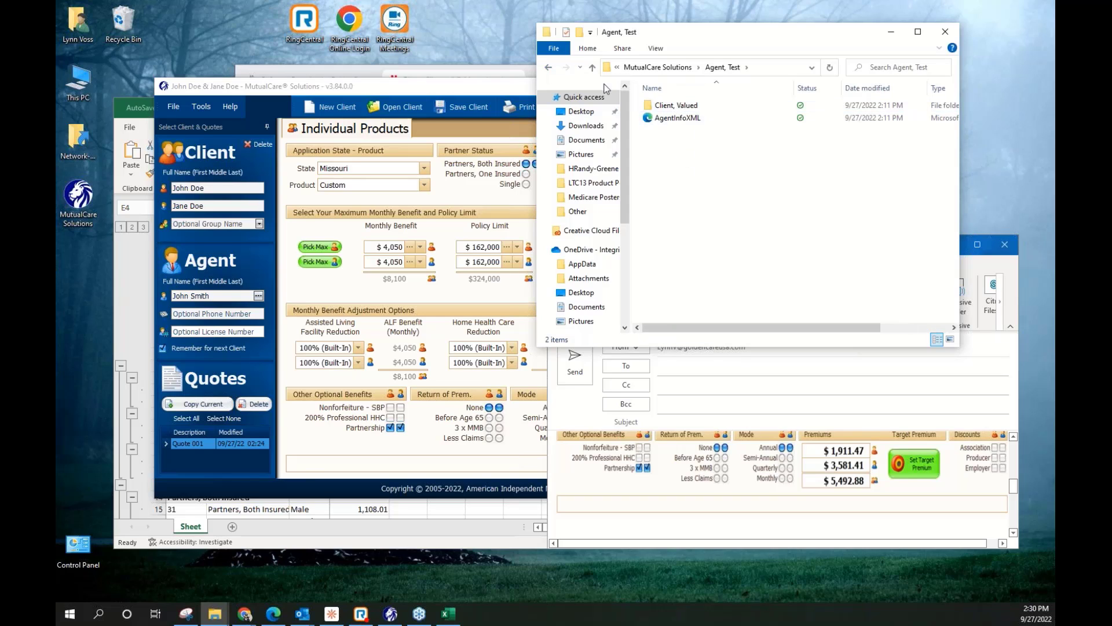
{"action": "left_click", "coordinate": [546, 69]}
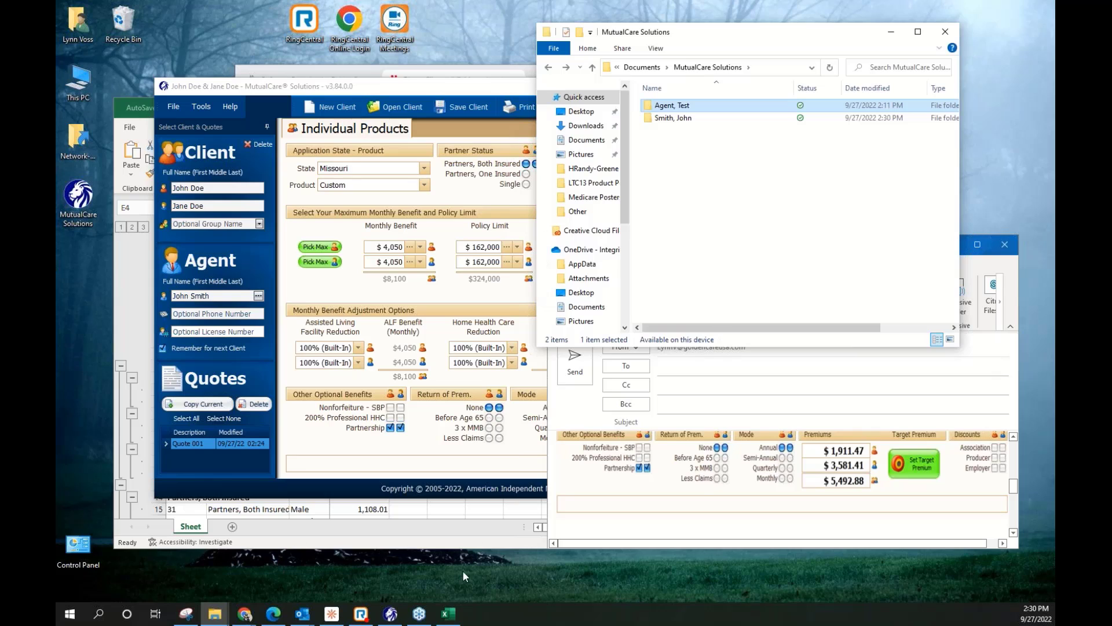
Open the current agent's folder, enter the couple's client subfolder, and point out the saved MCSQUOTE file
{"action": "mouse_move", "coordinate": [212, 618]}
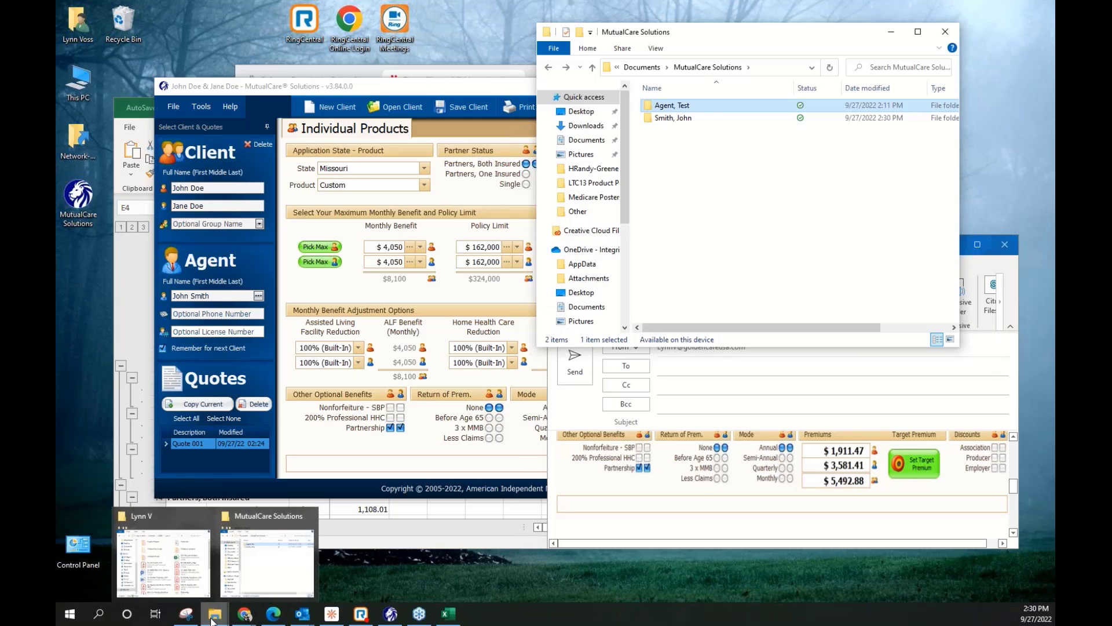
{"action": "left_click", "coordinate": [300, 618]}
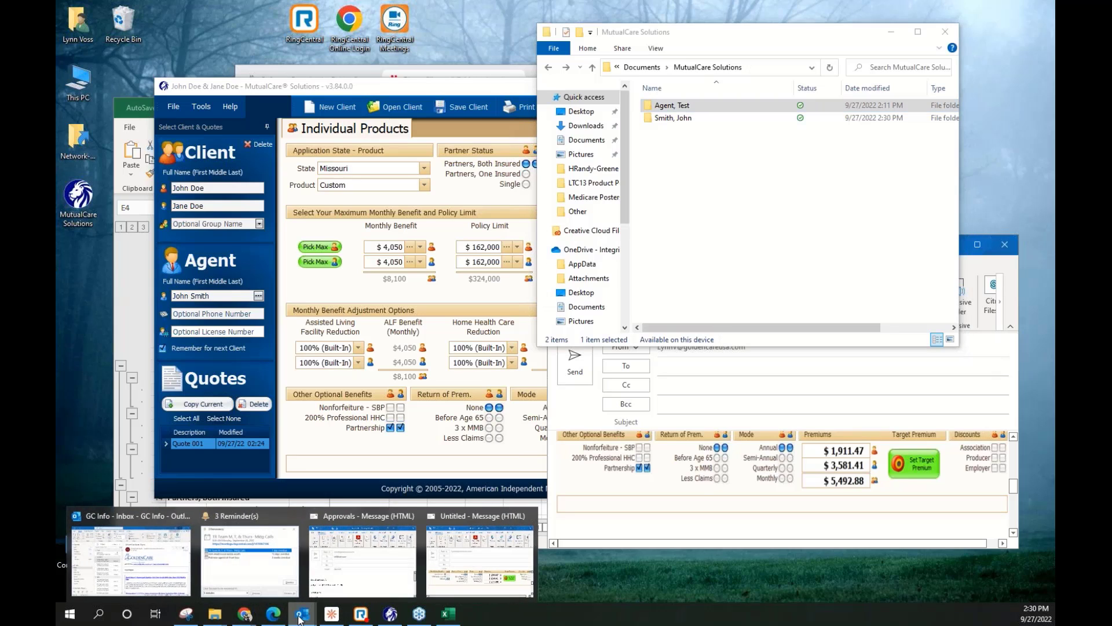
{"action": "double_click", "coordinate": [674, 118]}
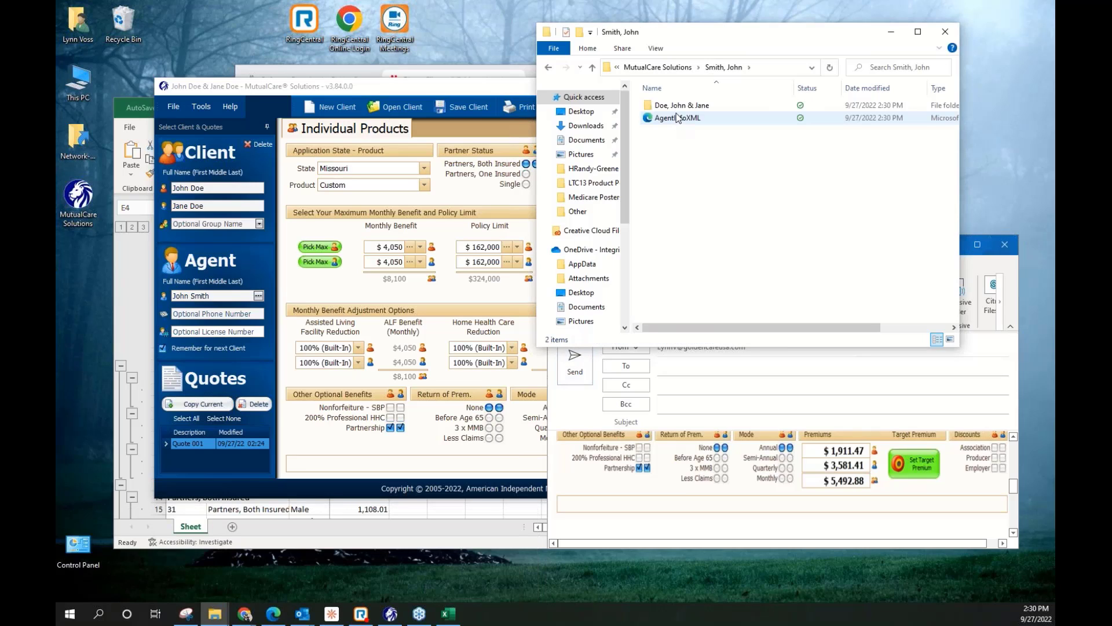
{"action": "double_click", "coordinate": [663, 105]}
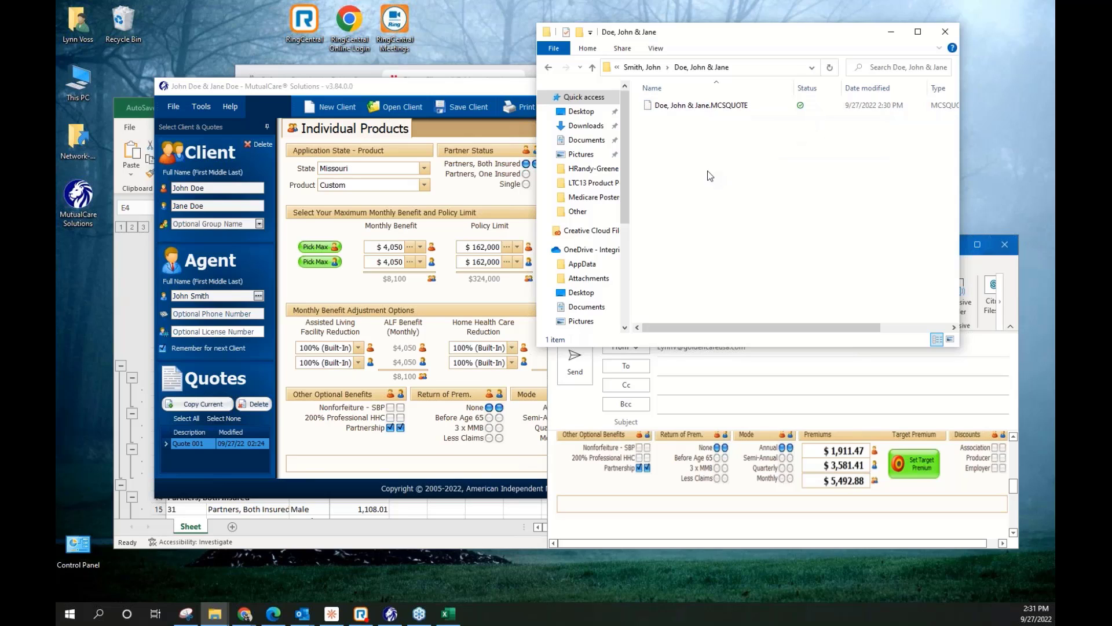
{"action": "left_click", "coordinate": [713, 107]}
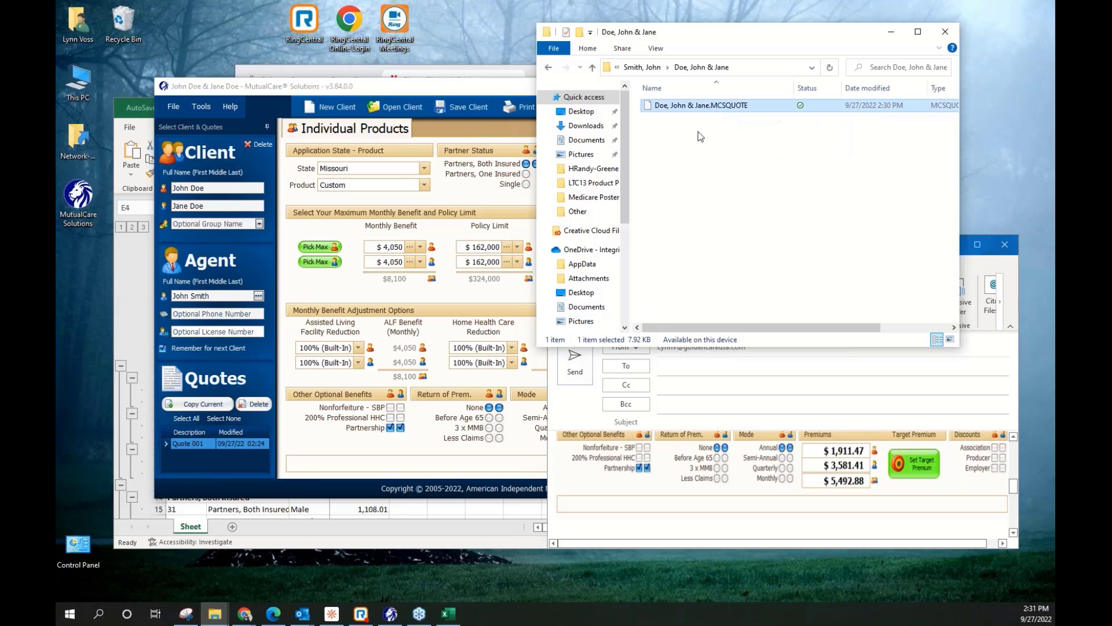
{"action": "left_click", "coordinate": [697, 131]}
Switch to the Outlook inbox, open the "FW: Mutual of Omaha software file" email, and view its PDF and MCSQUOTE attachments
{"action": "mouse_move", "coordinate": [209, 622]}
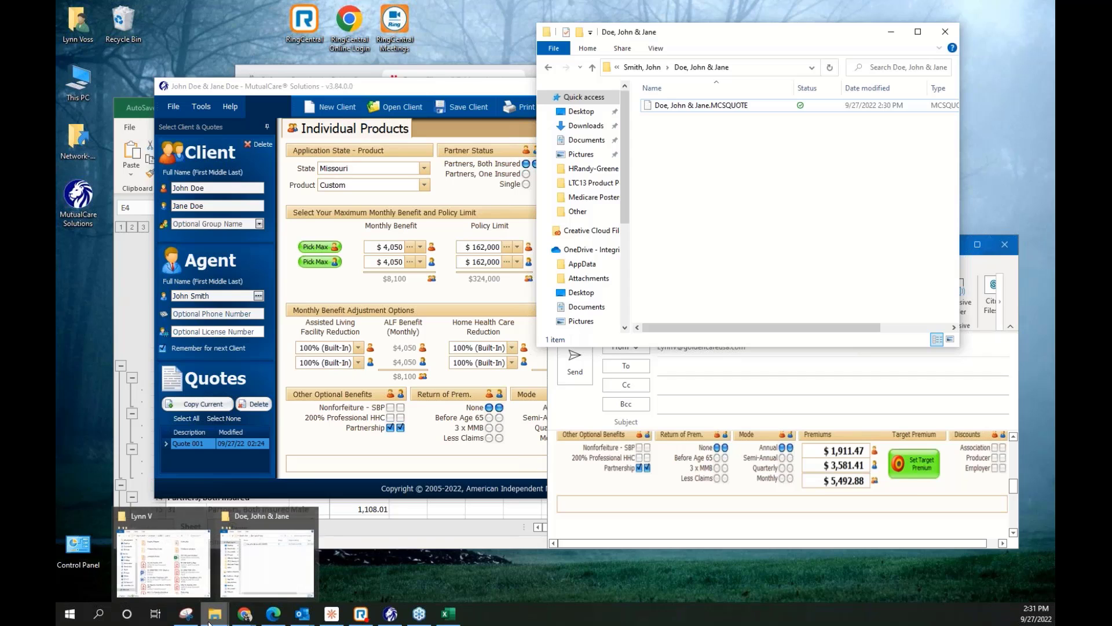
{"action": "mouse_move", "coordinate": [301, 620]}
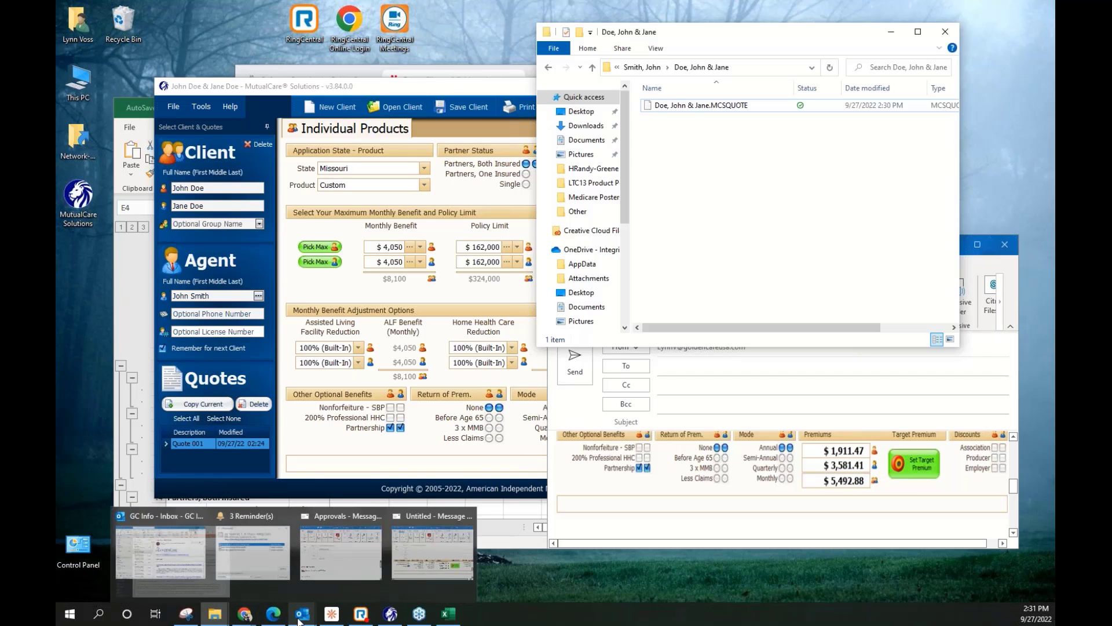
{"action": "left_click", "coordinate": [160, 553]}
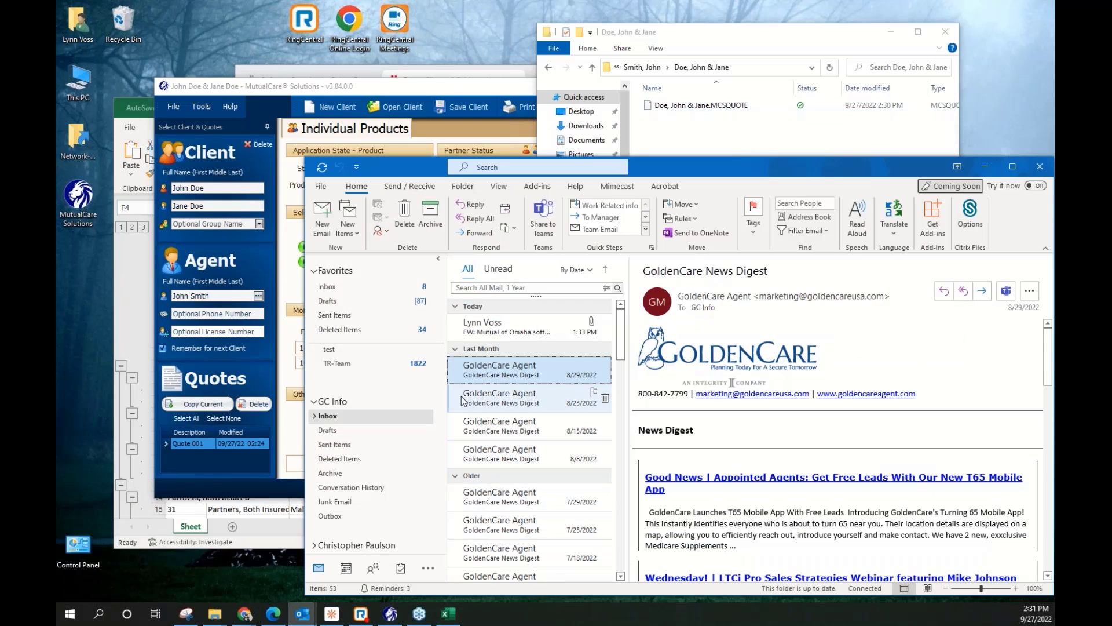
{"action": "left_click", "coordinate": [521, 330]}
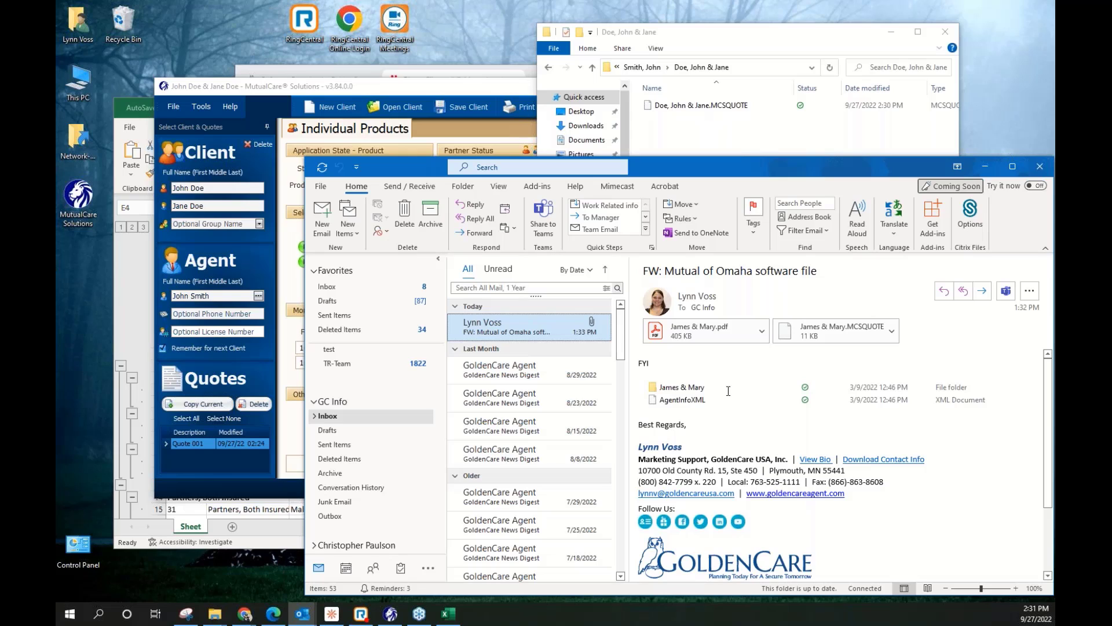
{"action": "left_click", "coordinate": [702, 331]}
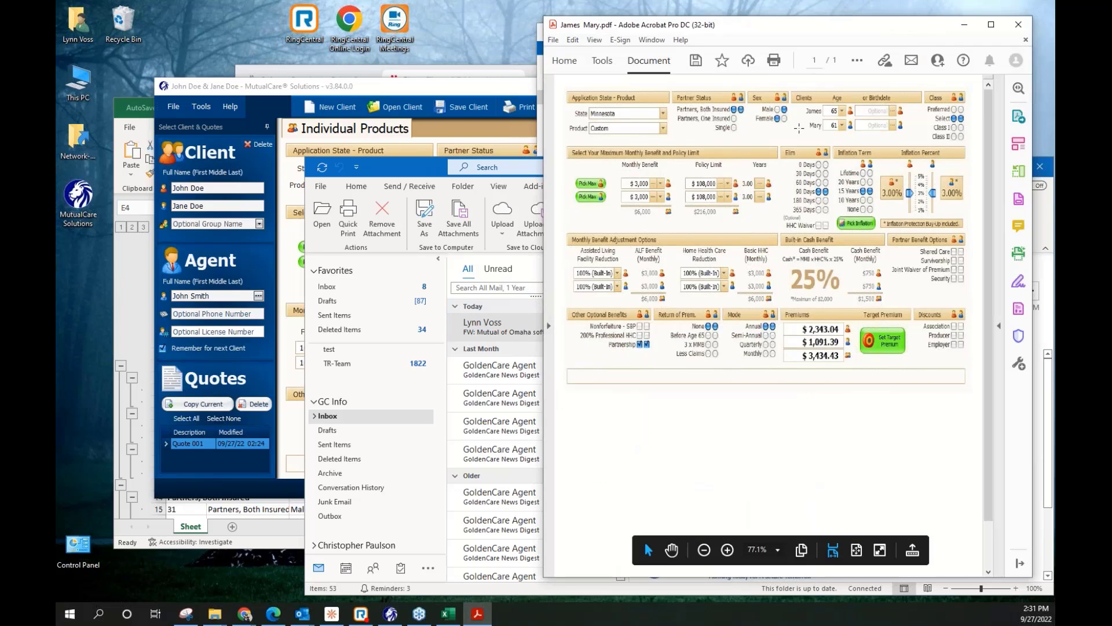
{"action": "left_click", "coordinate": [1018, 24]}
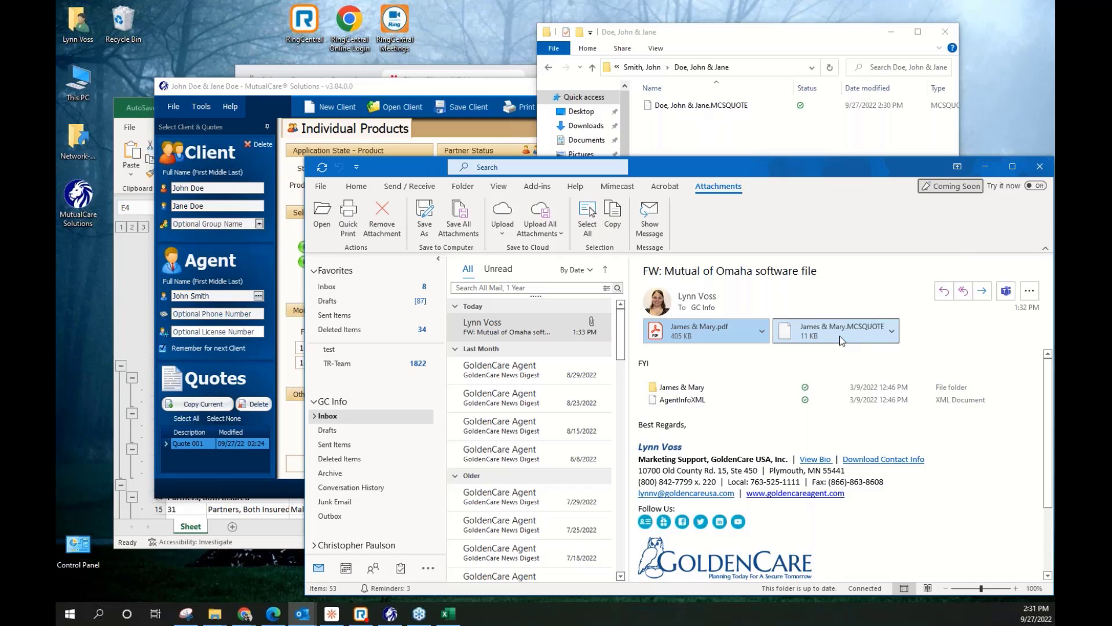
{"action": "left_click", "coordinate": [840, 336]}
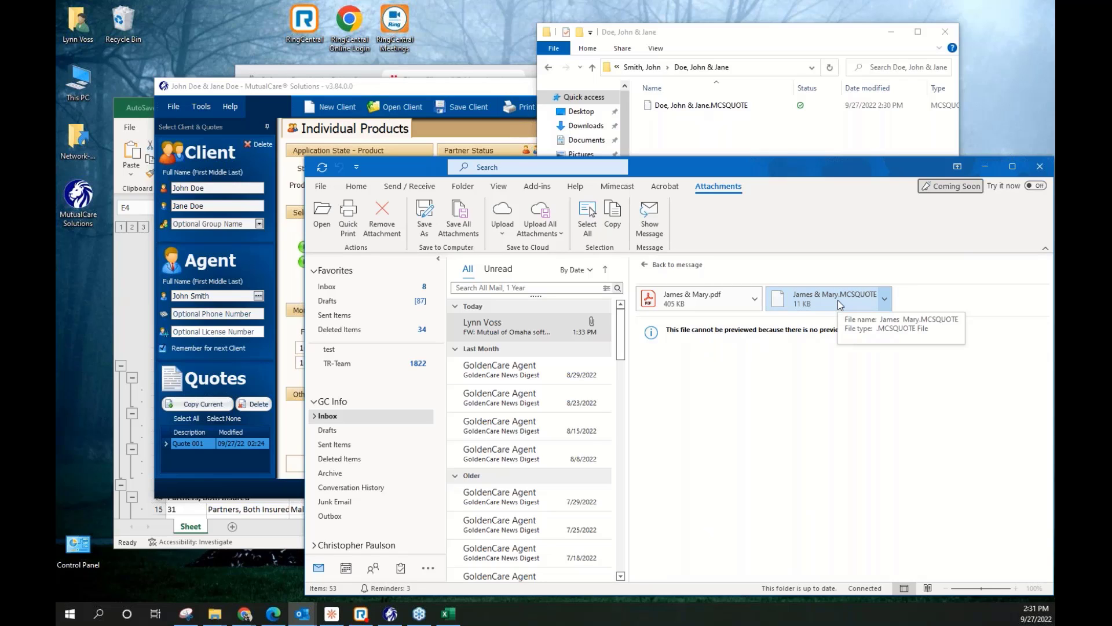
{"action": "left_click", "coordinate": [661, 264]}
Create a new folder inside the current agent's folder in File Explorer, named with the emailed couple's first names
{"action": "left_click", "coordinate": [768, 47]}
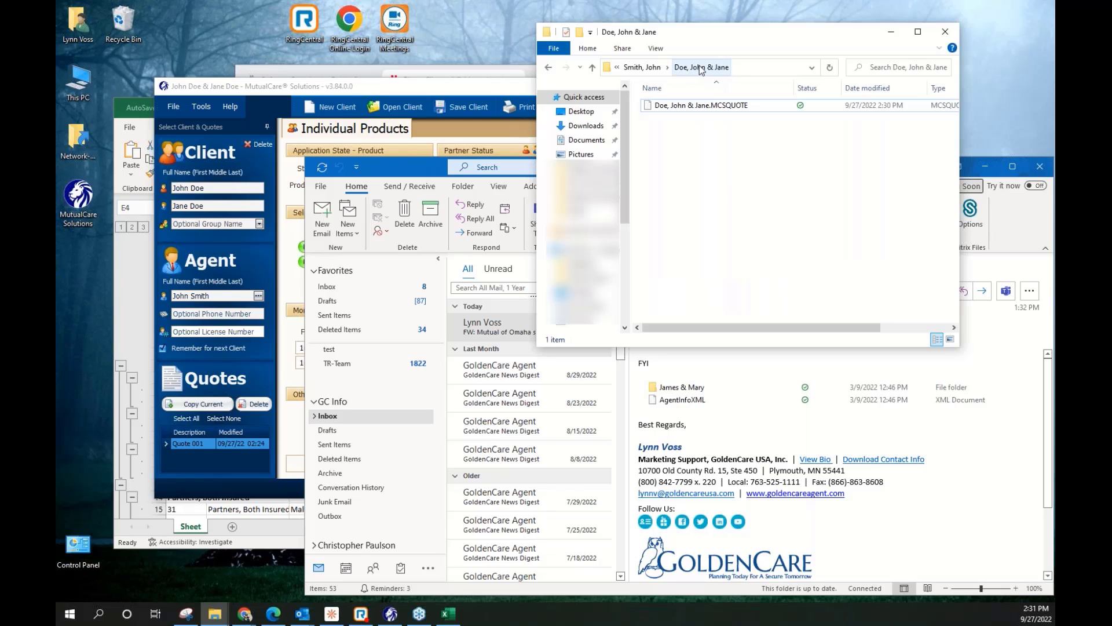
{"action": "left_click", "coordinate": [643, 68]}
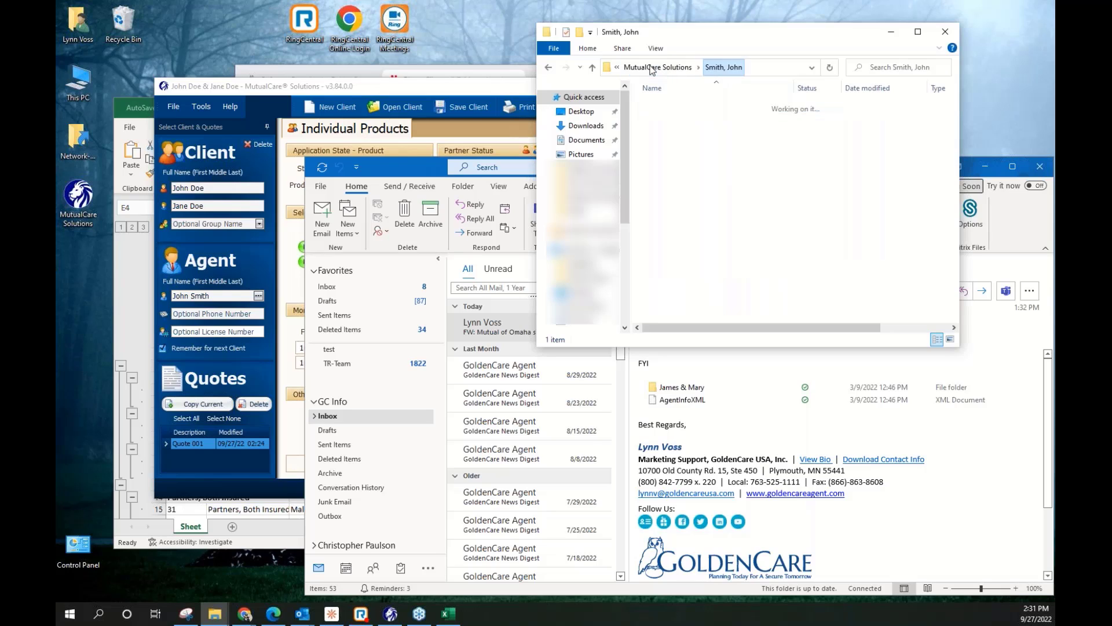
{"action": "left_click", "coordinate": [672, 155]}
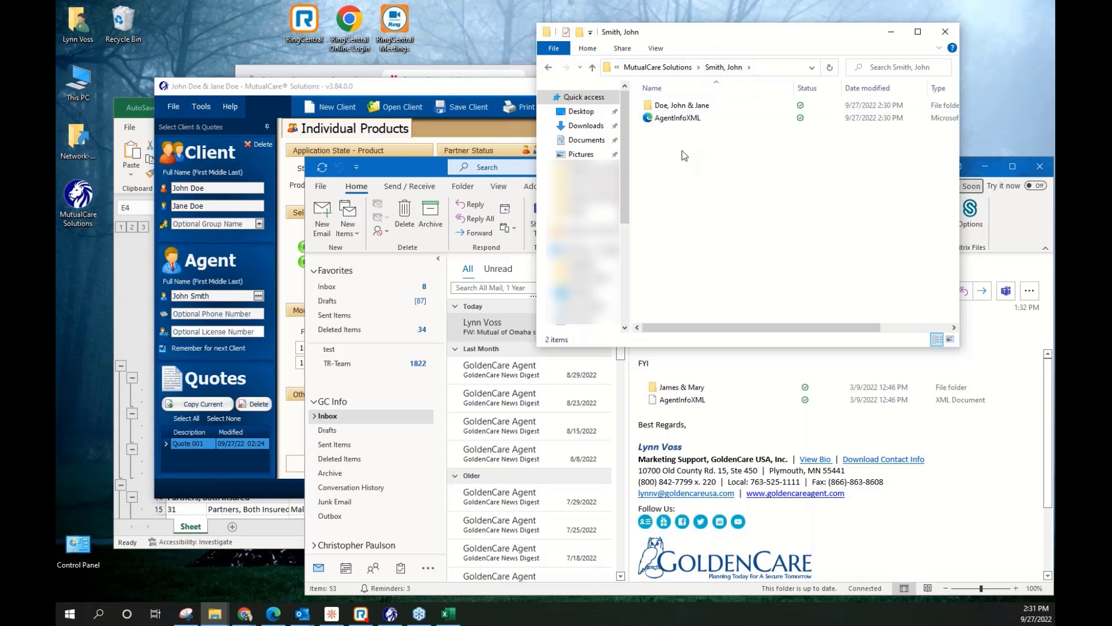
{"action": "right_click", "coordinate": [682, 150]}
{"action": "mouse_move", "coordinate": [592, 365]}
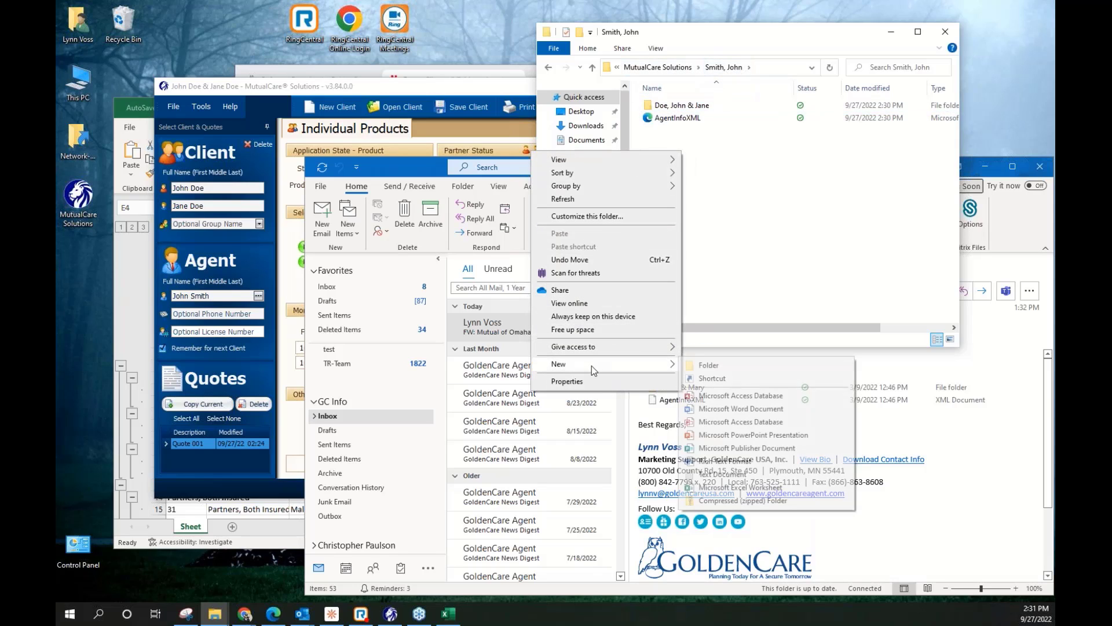
{"action": "left_click", "coordinate": [708, 365]}
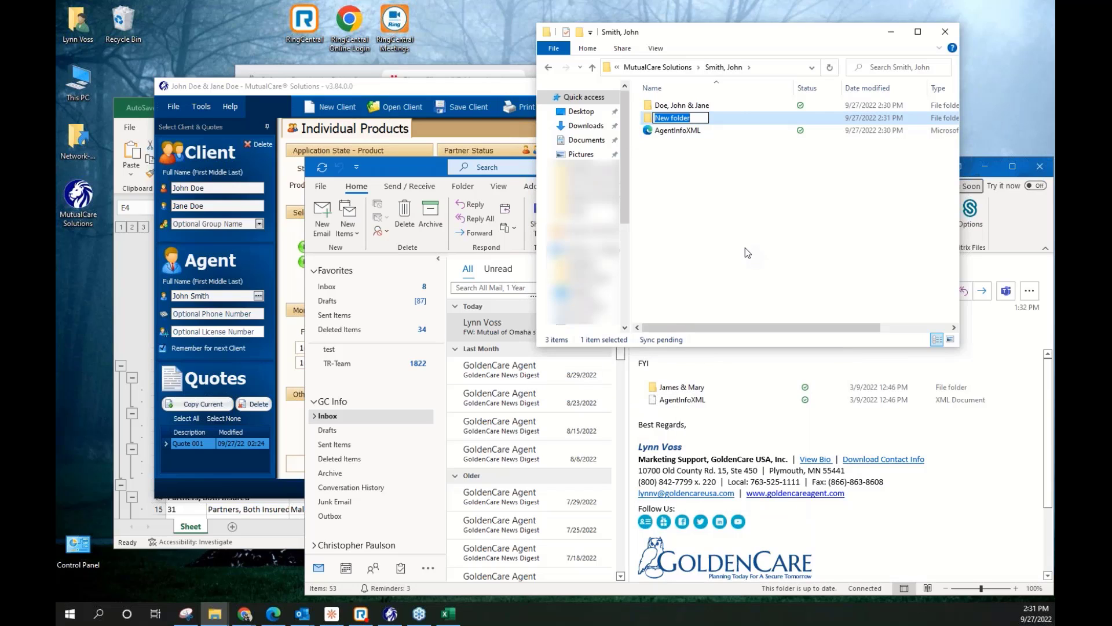
{"action": "type", "text": "James & Mary"}
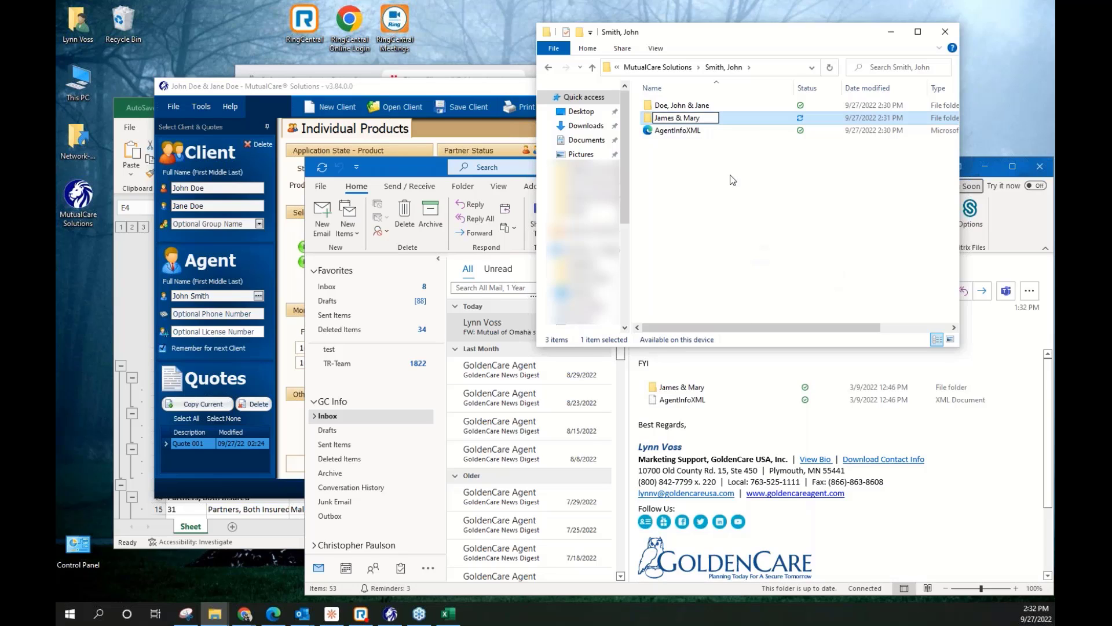
{"action": "key", "text": "Return"}
Copy the MCSQUOTE attachment from the Outlook email into the new client folder
{"action": "double_click", "coordinate": [680, 117]}
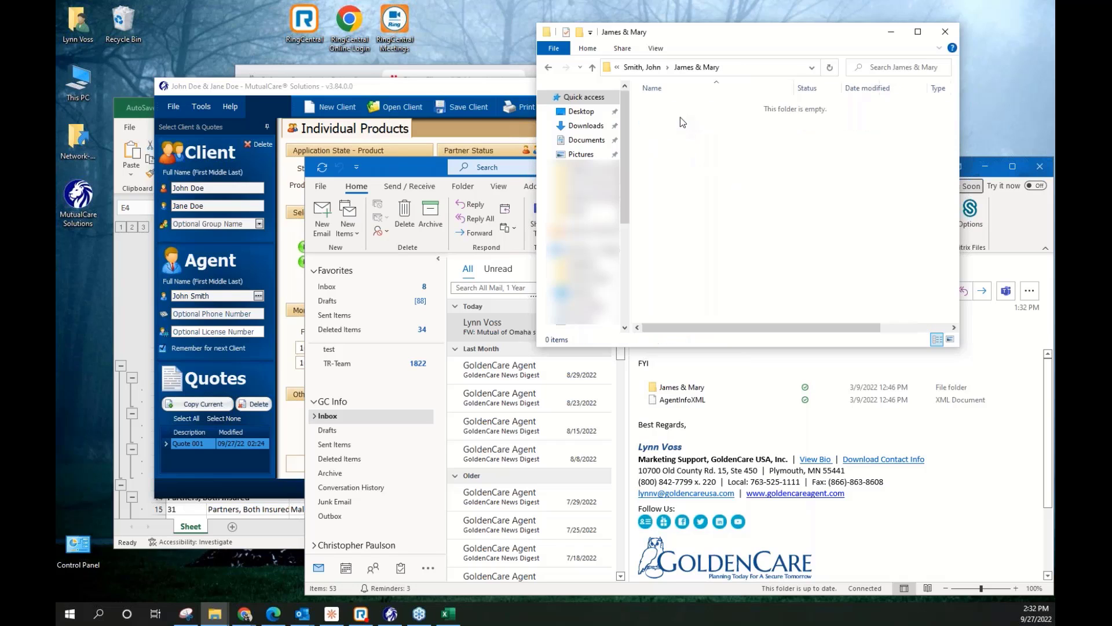
{"action": "left_click", "coordinate": [761, 451]}
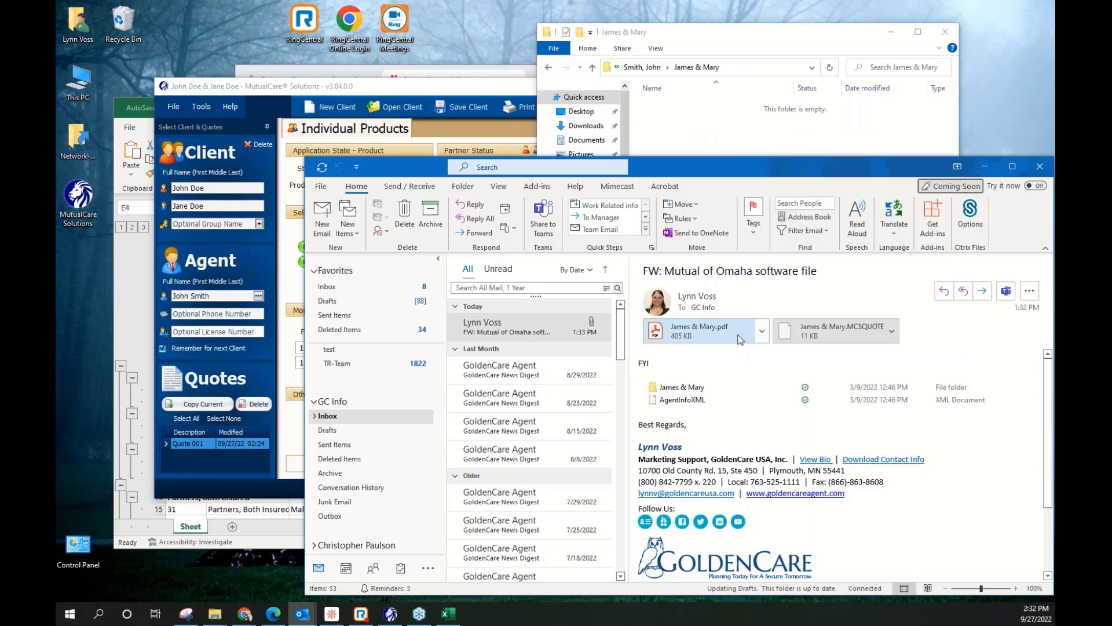
{"action": "left_click_drag", "start_coordinate": [834, 335], "coordinate": [741, 140]}
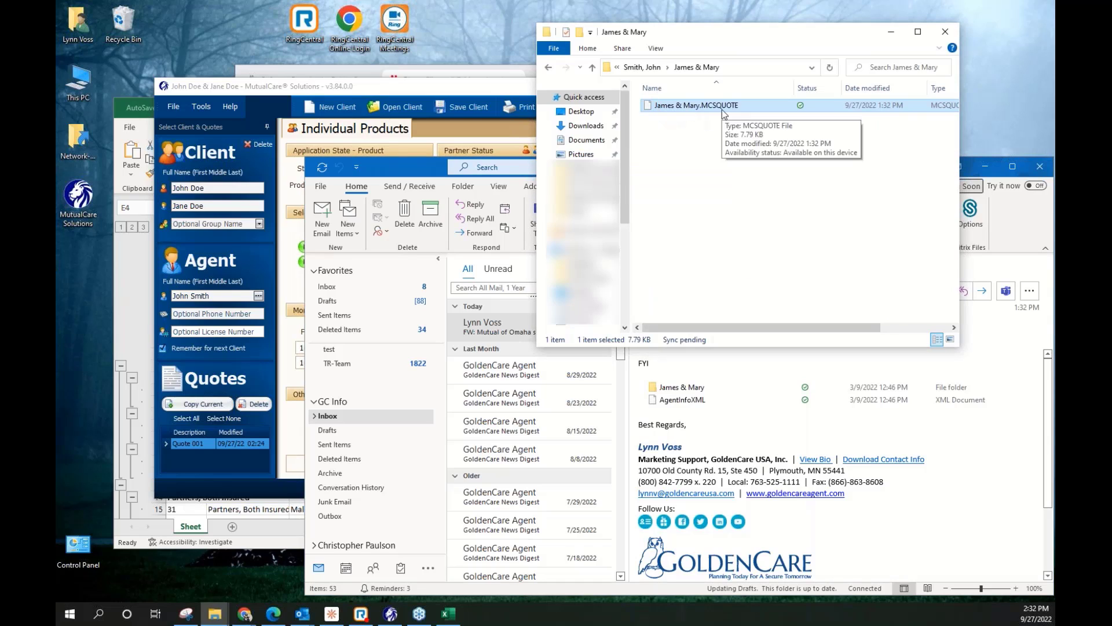
{"action": "left_click", "coordinate": [672, 171]}
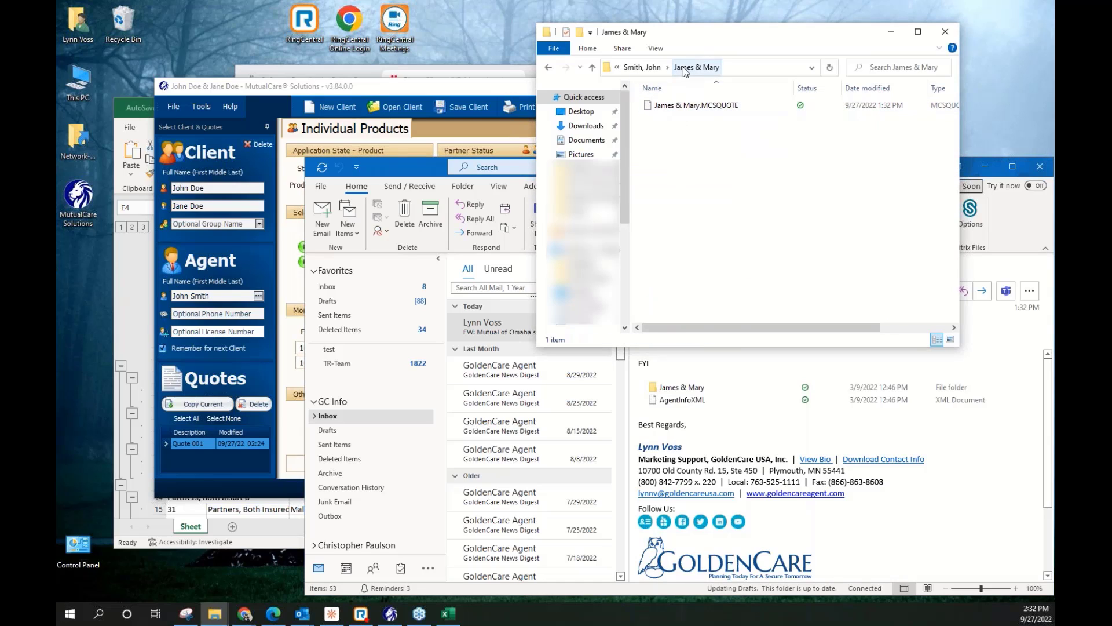
Return to MutualCare Solutions and open the newly added couple's client file under the current agent
{"action": "left_click", "coordinate": [438, 91]}
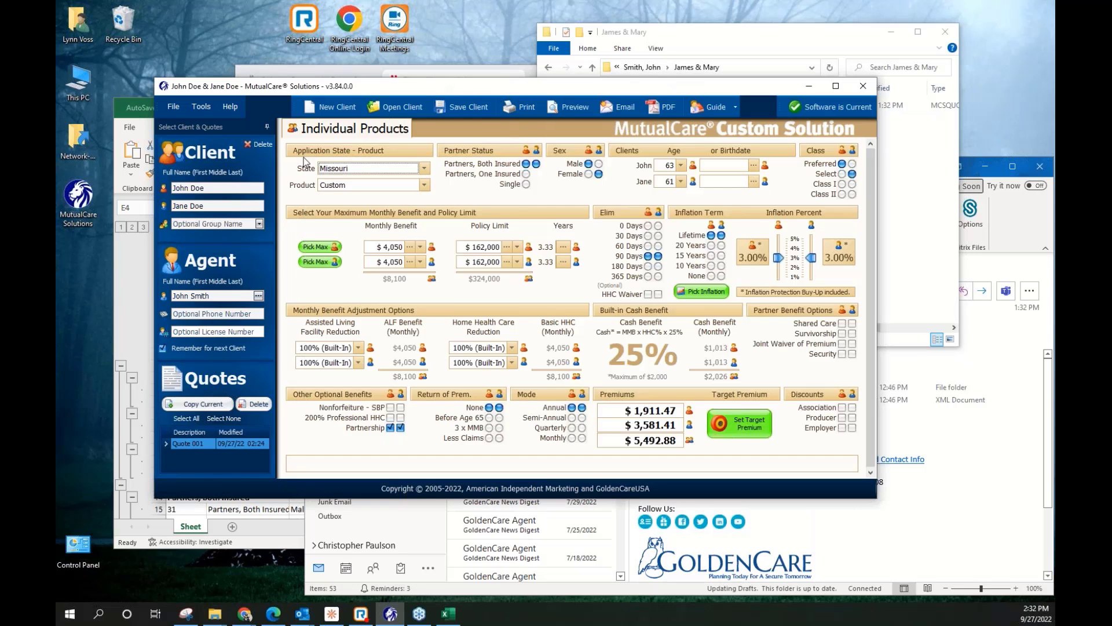
{"action": "left_click", "coordinate": [405, 108]}
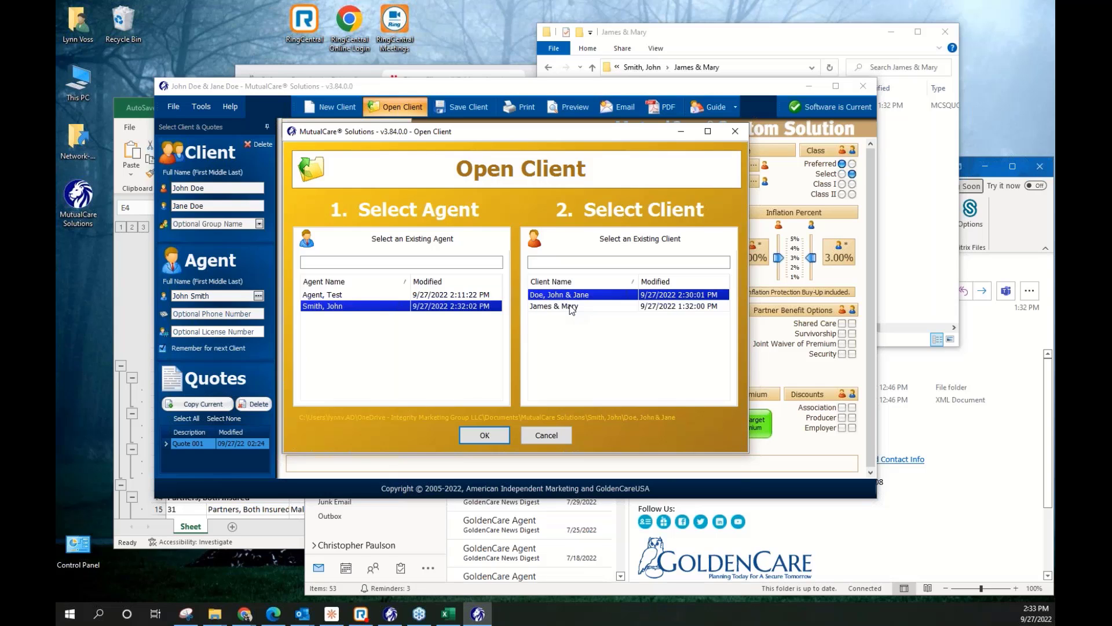
{"action": "double_click", "coordinate": [571, 307]}
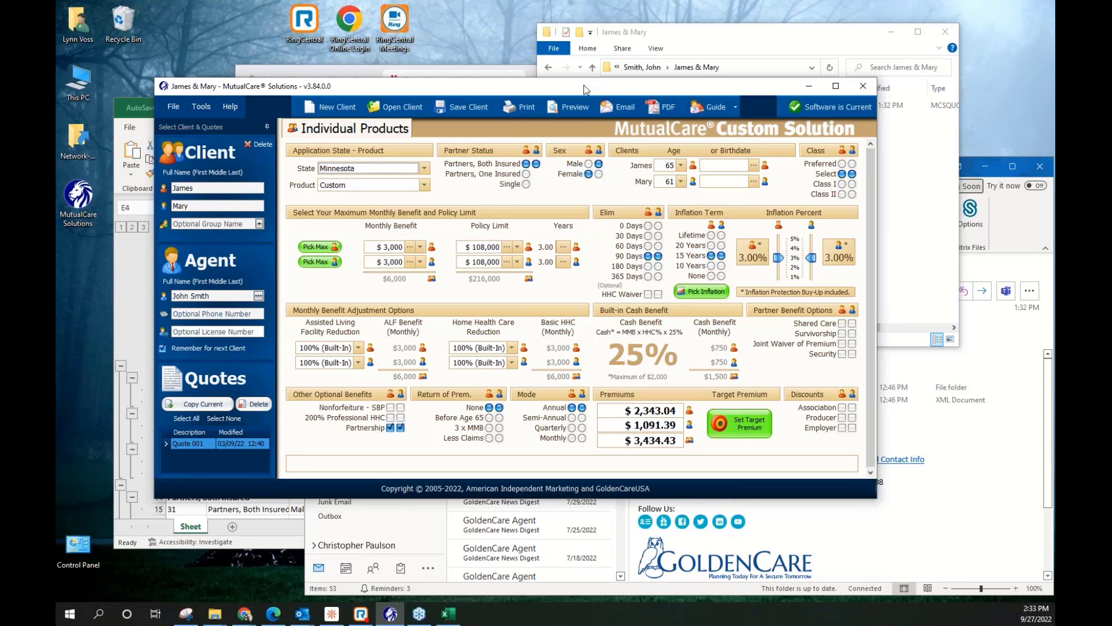
Bring forward the new client folder in File Explorer, followed by the Excel premium sheet
{"action": "left_click", "coordinate": [686, 44]}
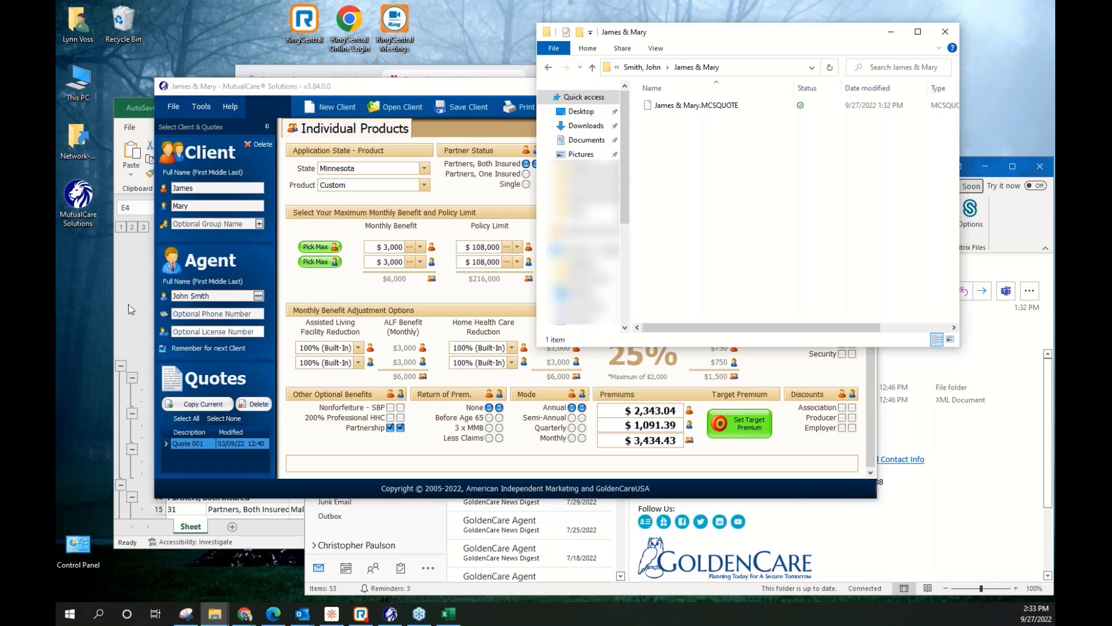
{"action": "left_click", "coordinate": [109, 296]}
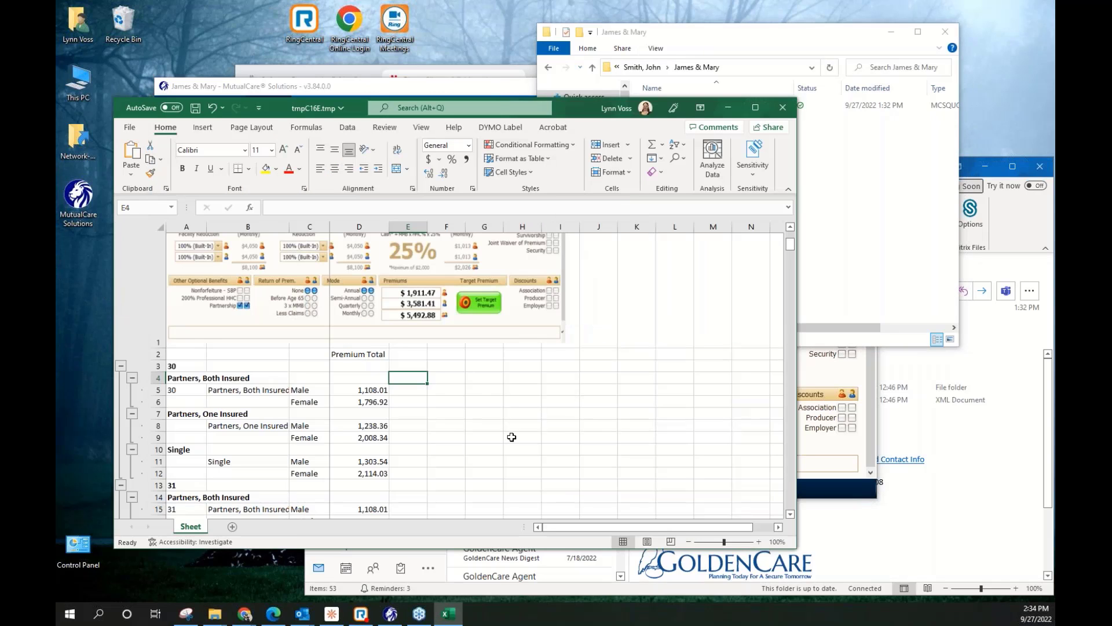
Examine the quote settings image and the premium totals by age, partner status and sex in the Excel sheet
{"action": "scroll", "coordinate": [511, 437], "scroll_direction": "up", "scroll_amount": 2}
{"action": "scroll", "coordinate": [511, 437], "scroll_direction": "down", "scroll_amount": 4}
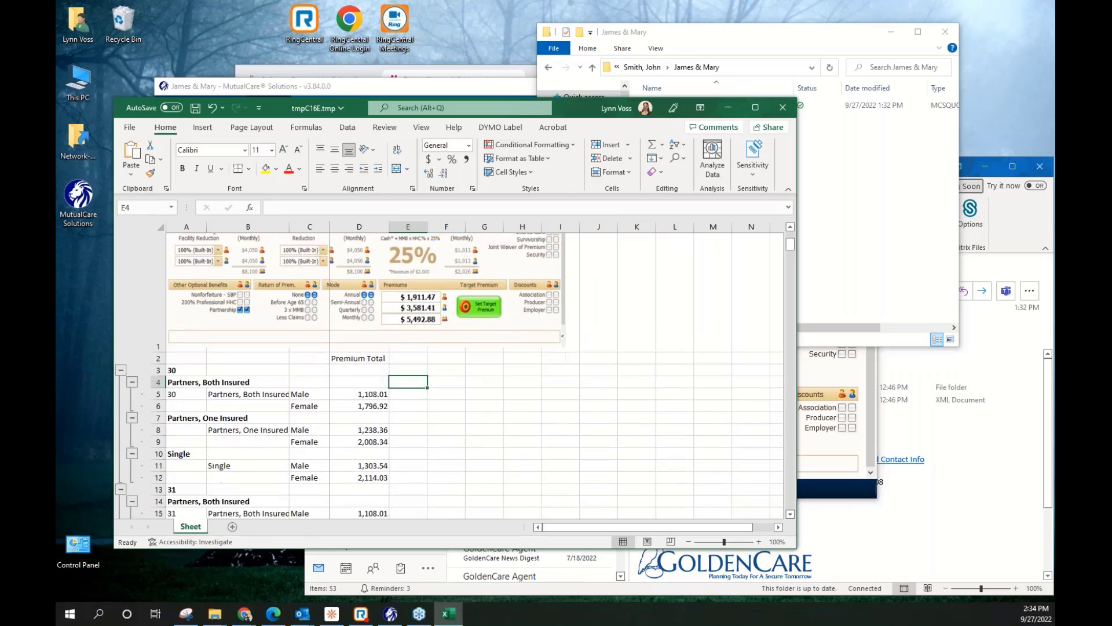
{"action": "scroll", "coordinate": [613, 393], "scroll_direction": "up", "scroll_amount": 4}
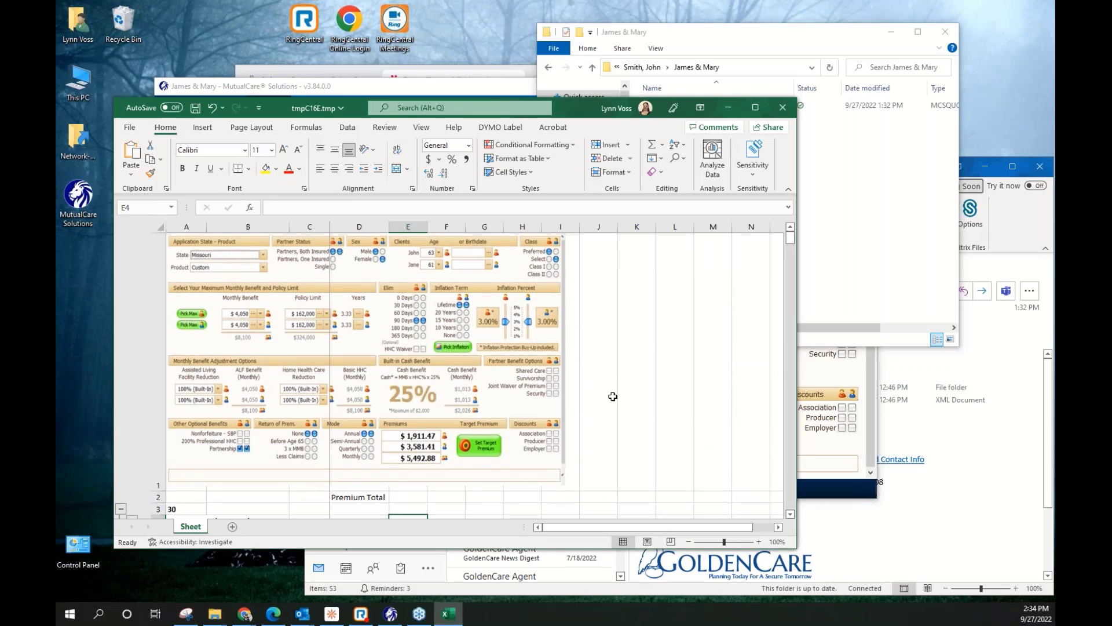
{"action": "left_click", "coordinate": [613, 392]}
{"action": "scroll", "coordinate": [585, 416], "scroll_direction": "down", "scroll_amount": 4}
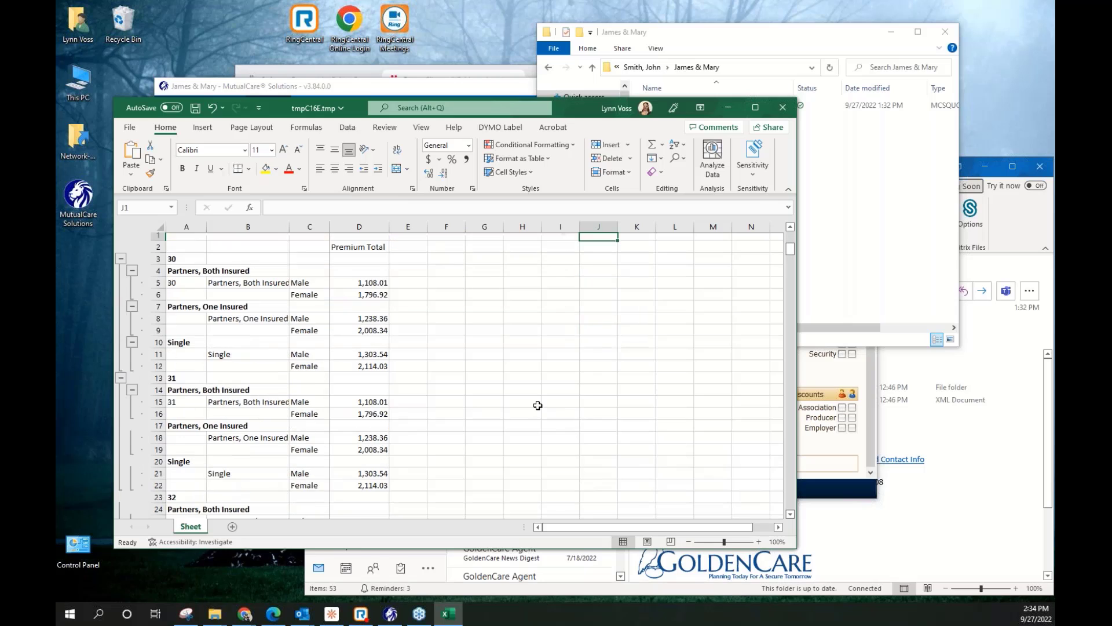
Bring MutualCare Solutions forward, and in Chrome close the mutualltcquote.com download form to show GoldenCare's Software Download page
{"action": "left_click", "coordinate": [842, 447]}
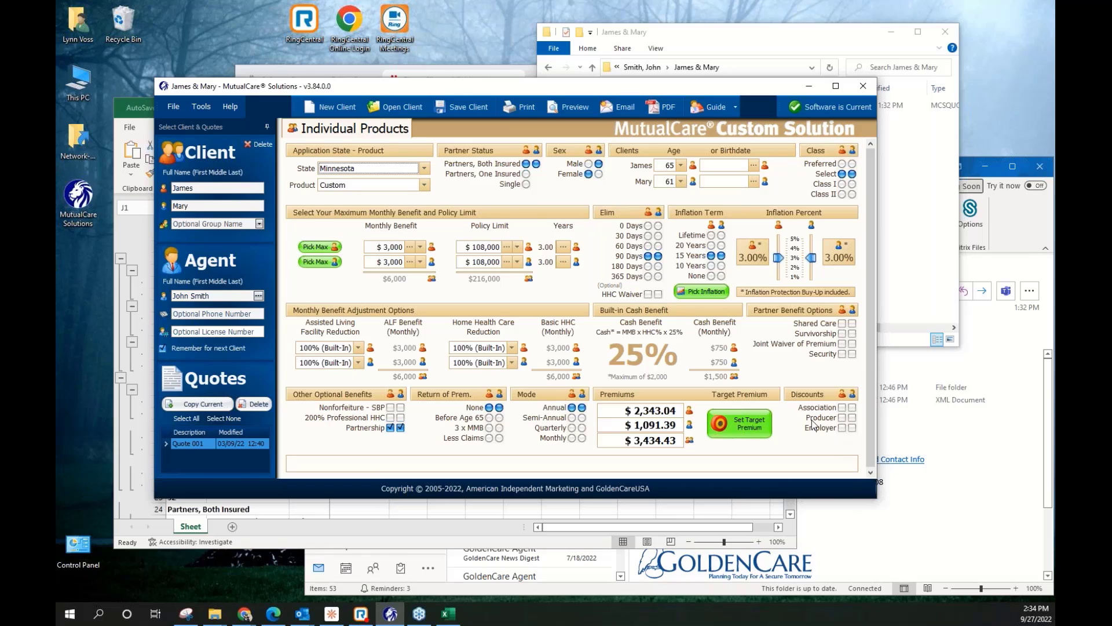
{"action": "left_click", "coordinate": [418, 70]}
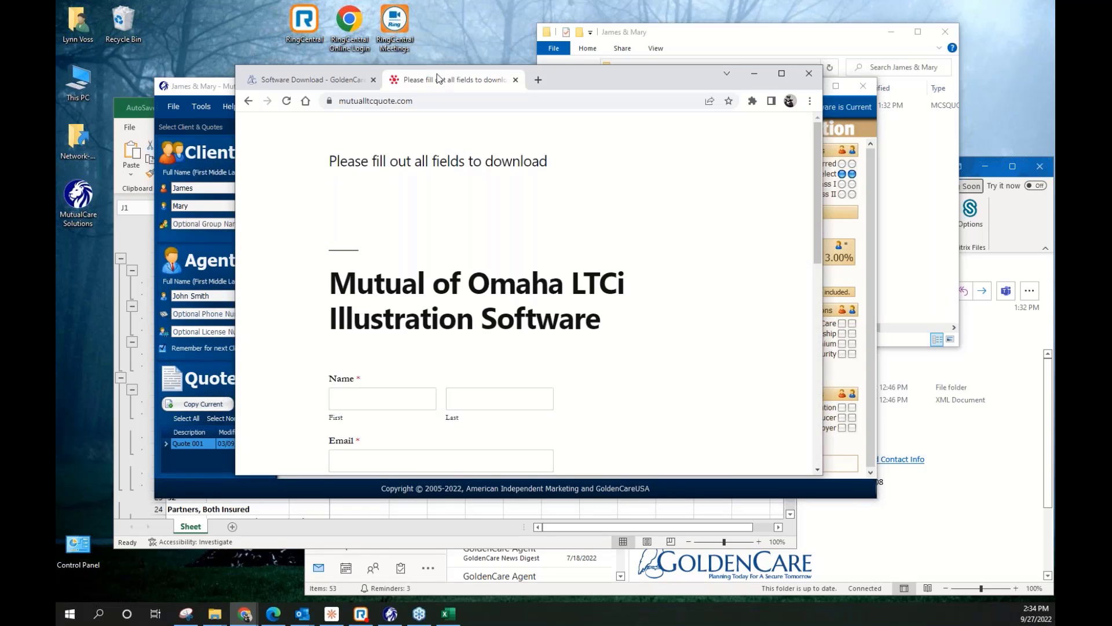
{"action": "left_click", "coordinate": [515, 80]}
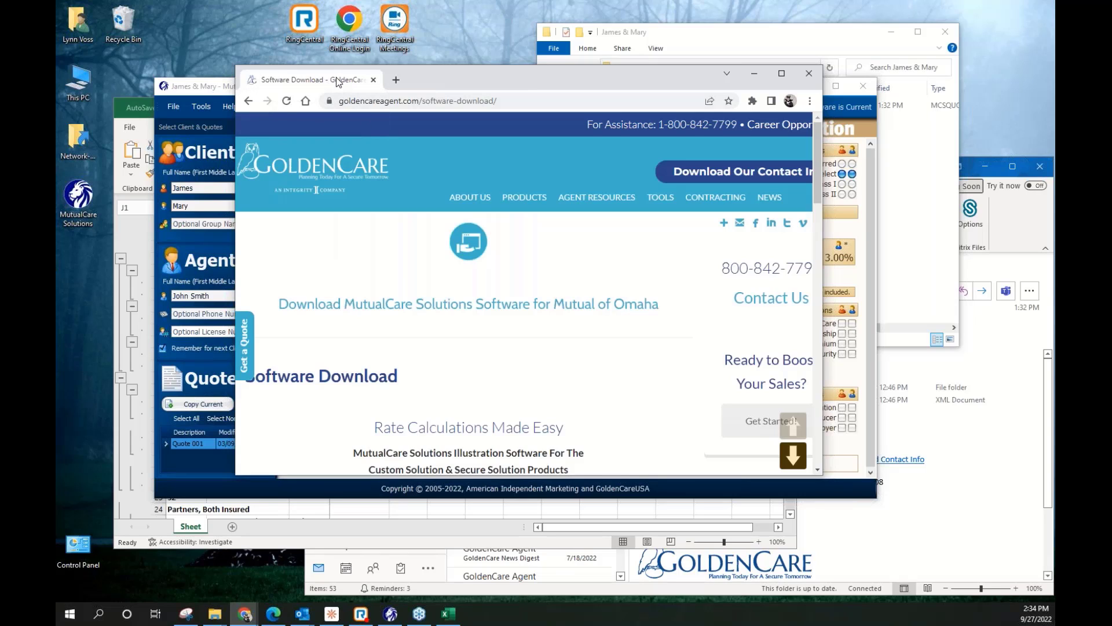
{"action": "mouse_move", "coordinate": [462, 204]}
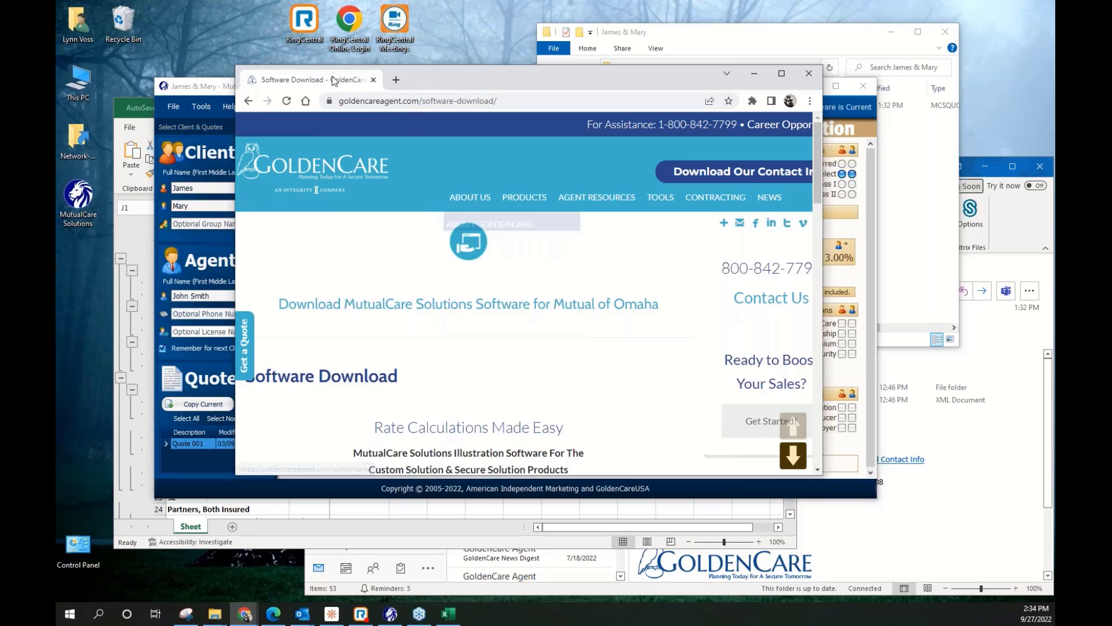